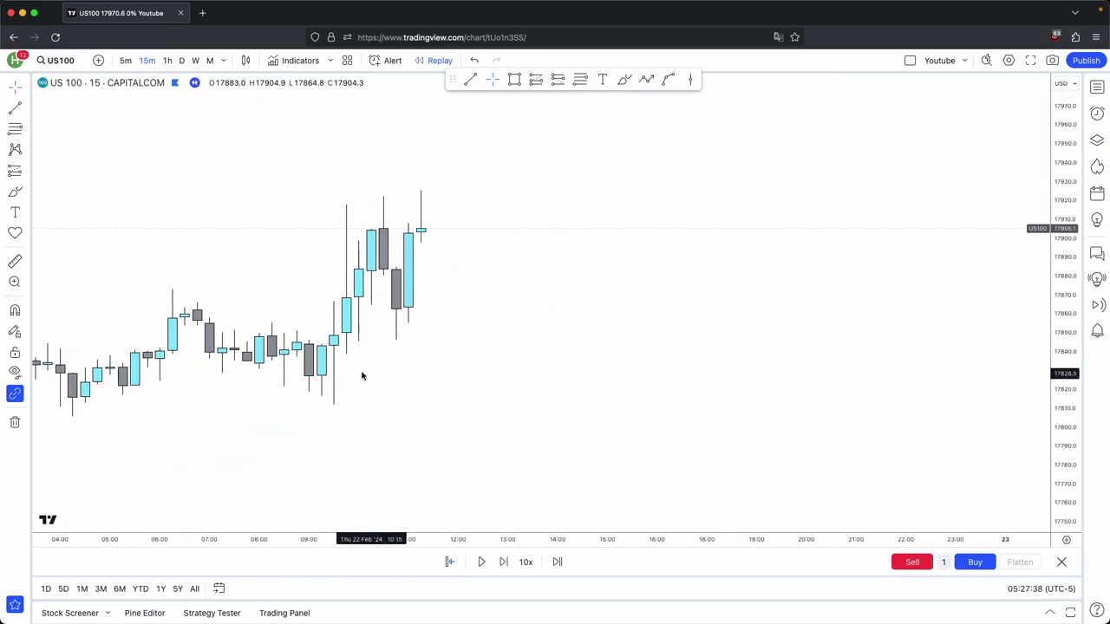
# Draw a horizontal trend line from the high of the 10:45 candle on 22 February, extending to 13:00.
pyautogui.moveTo(428, 297); pyautogui.dragTo(564, 290)
pyautogui.scroll(1, 572, 305)
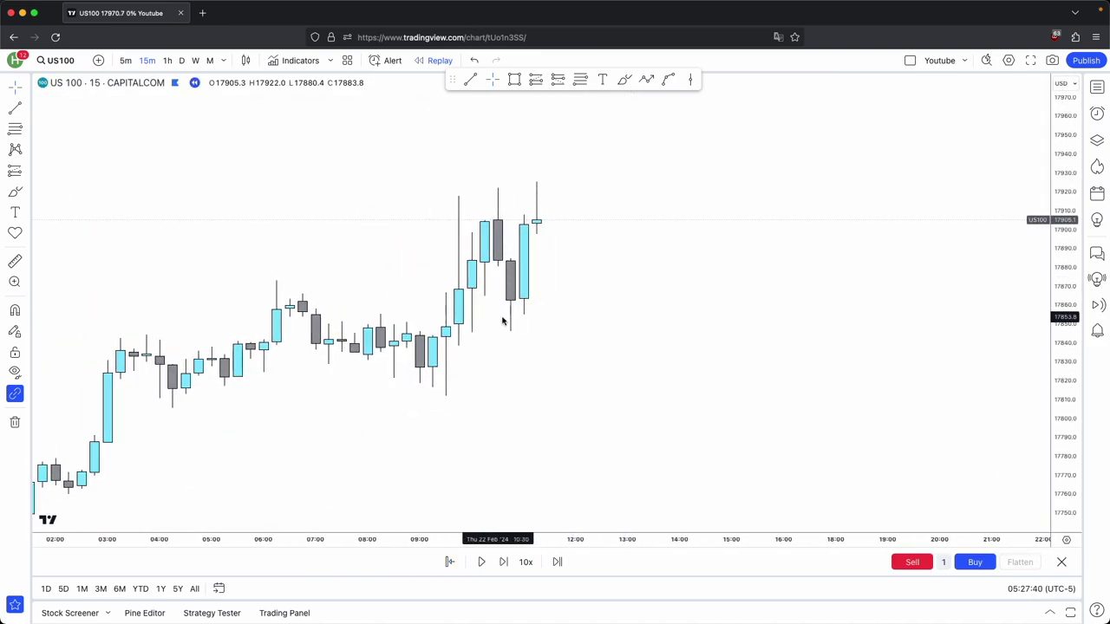
pyautogui.moveTo(559, 197); pyautogui.dragTo(599, 207)
pyautogui.scroll(1, 599, 208)
pyautogui.moveTo(1053, 368); pyautogui.dragTo(1049, 334)
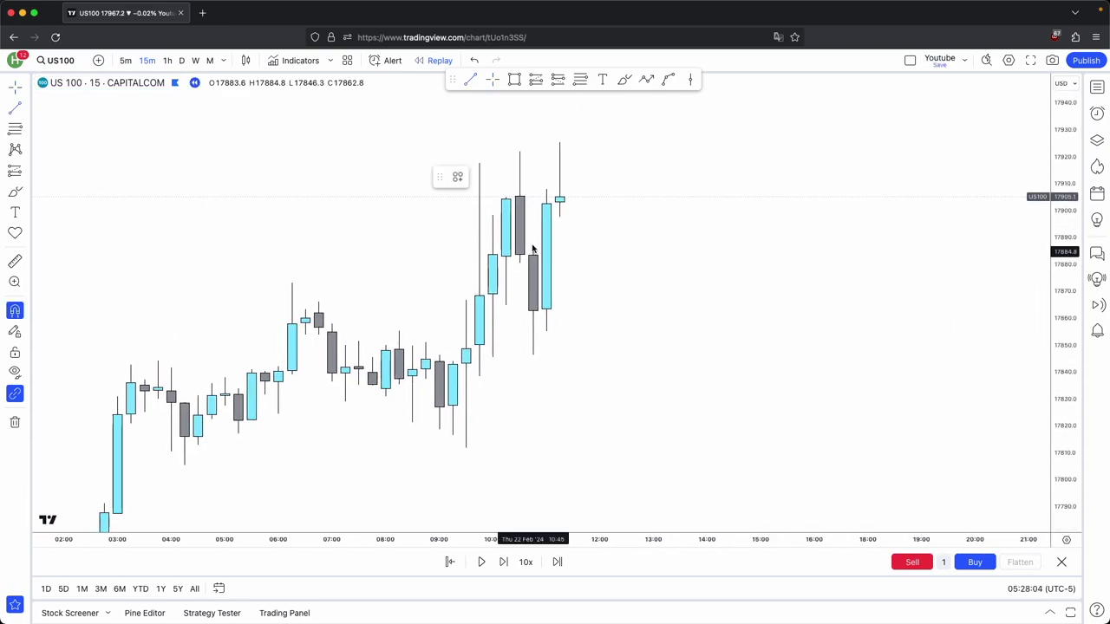
pyautogui.keyDown('super'); pyautogui.click(533, 251); pyautogui.keyUp('super')
pyautogui.click(653, 251)
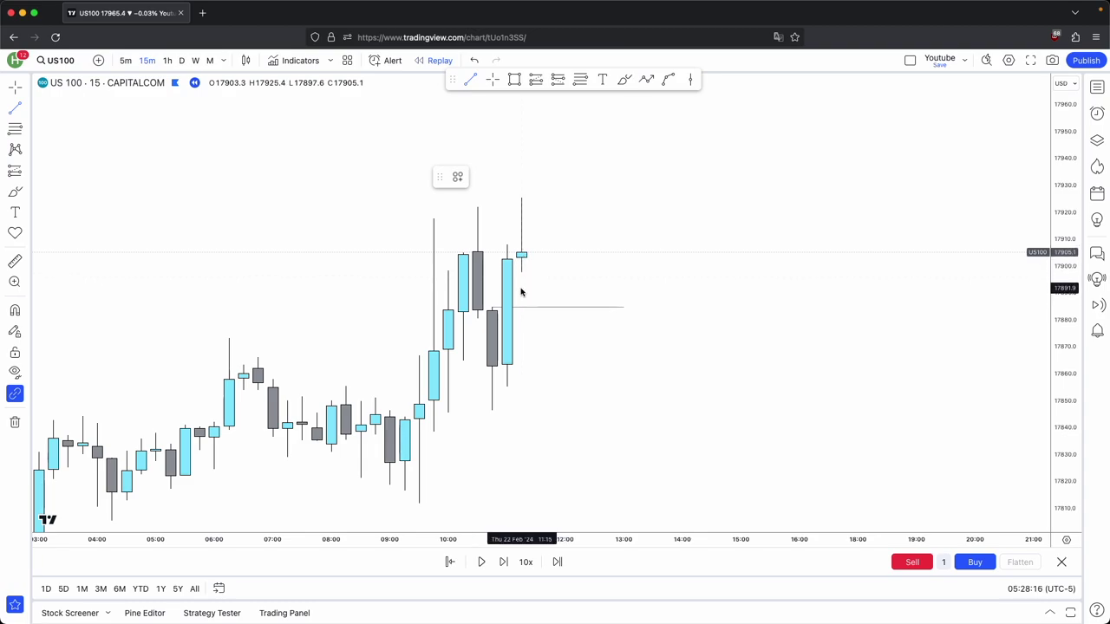
# Draw a second horizontal trend line from the low of the 11:15 candle, extending to 13:00.
pyautogui.moveTo(523, 284); pyautogui.dragTo(623, 282)
pyautogui.scroll(1, 642, 283)
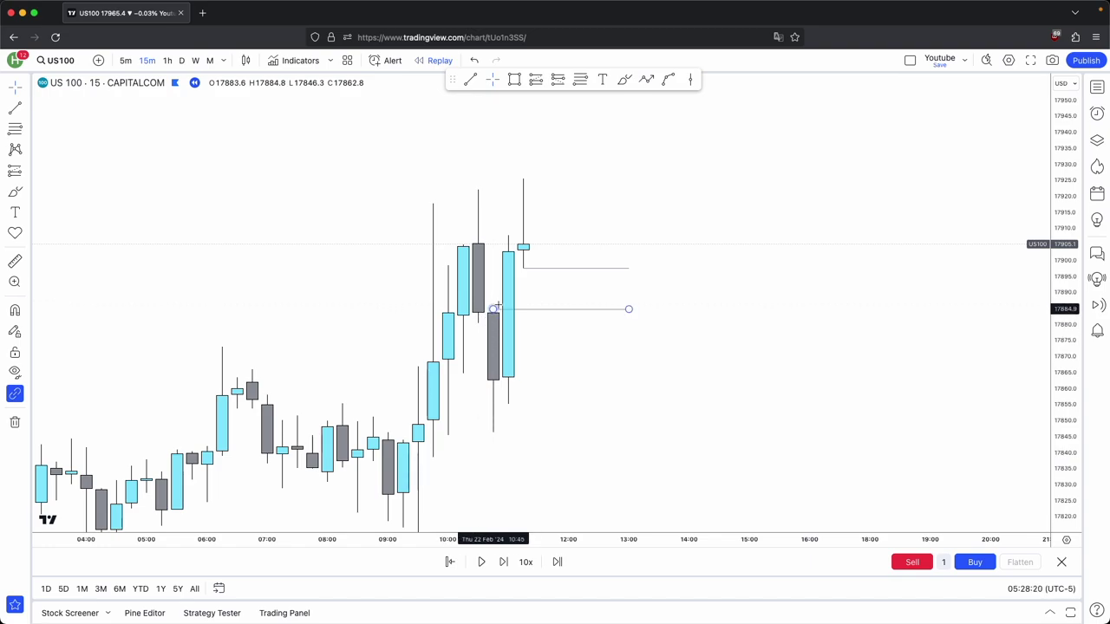
pyautogui.moveTo(644, 266)
pyautogui.mouseDown()
pyautogui.moveTo(643, 278)
pyautogui.moveTo(649, 271)
pyautogui.mouseUp()
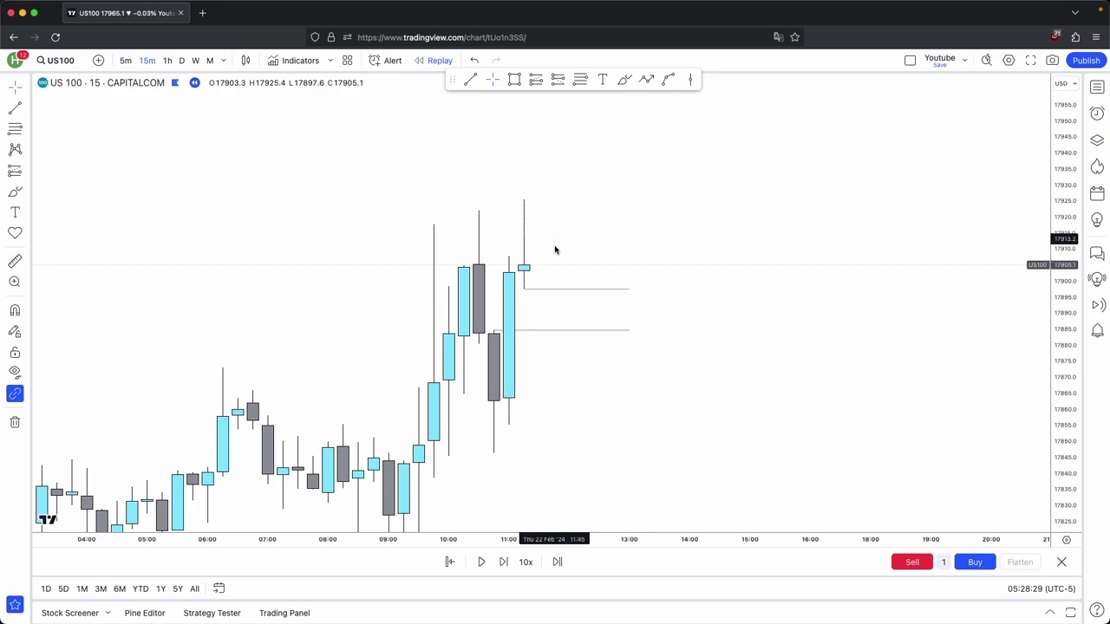
# Draw a path arrow that dips between the two gap lines at about 12:15 and rises to about 17942 at 13:00.
pyautogui.moveTo(512, 318); pyautogui.dragTo(534, 311)
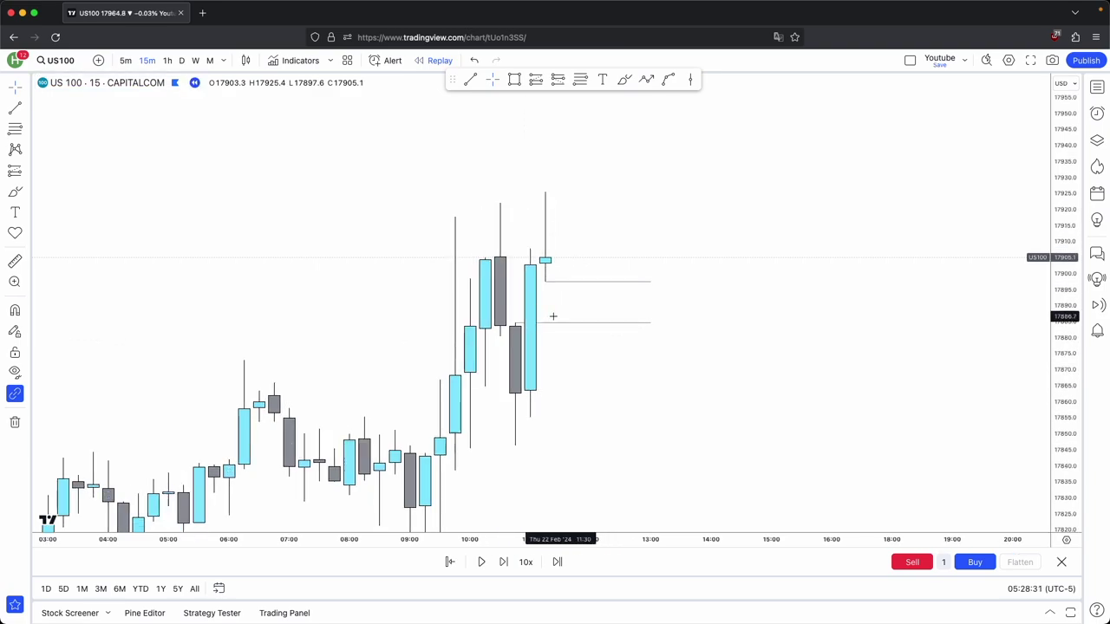
pyautogui.click(646, 78)
pyautogui.click(575, 215)
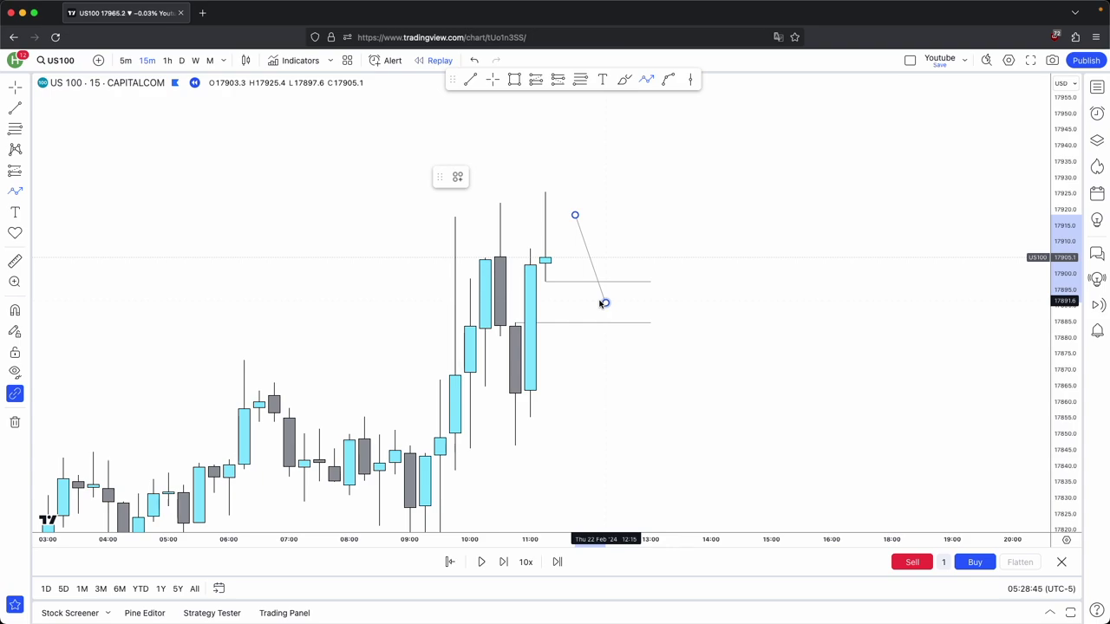
pyautogui.doubleClick(651, 139)
pyautogui.click(545, 182)
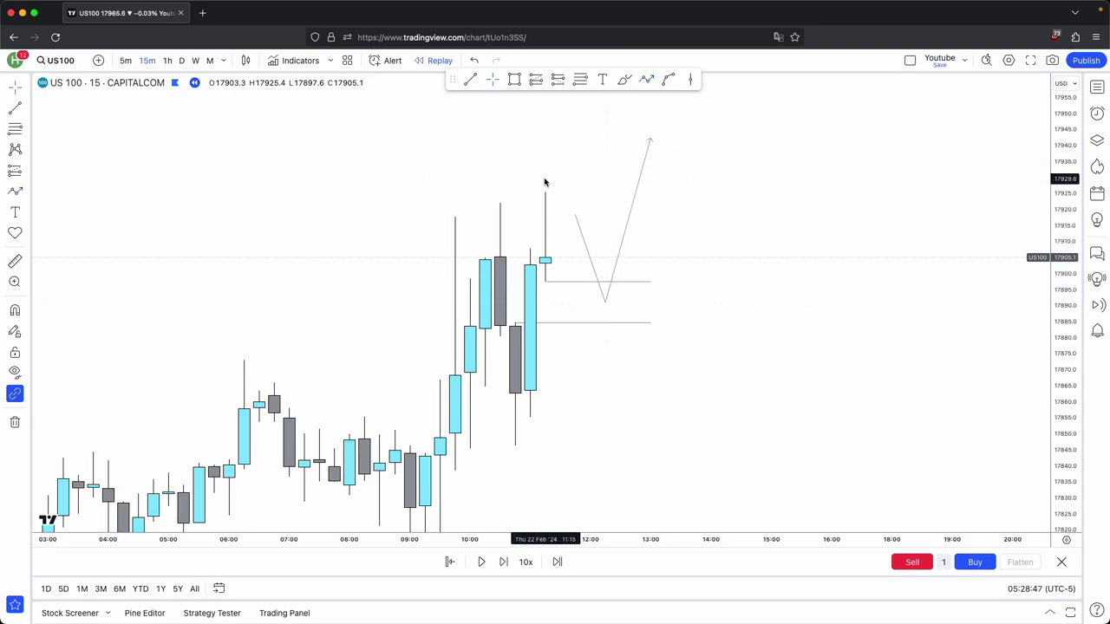
# Draw a horizontal trend line from the 11:15 candle's high and extend its end to about 12:30.
pyautogui.click(470, 79)
pyautogui.click(544, 190)
pyautogui.click(605, 190)
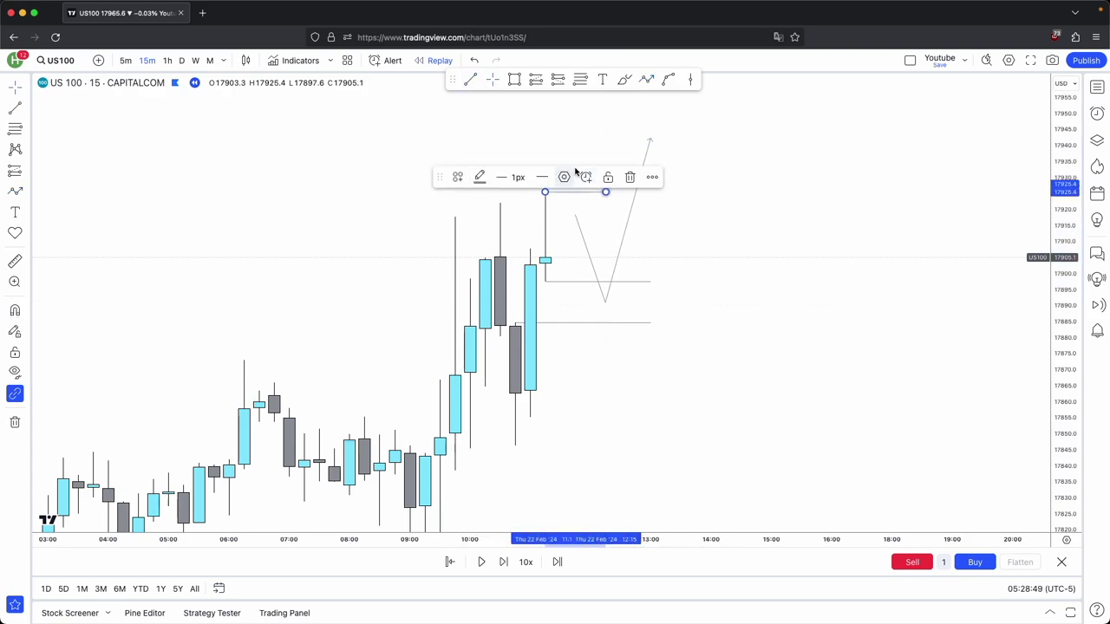
pyautogui.click(642, 268)
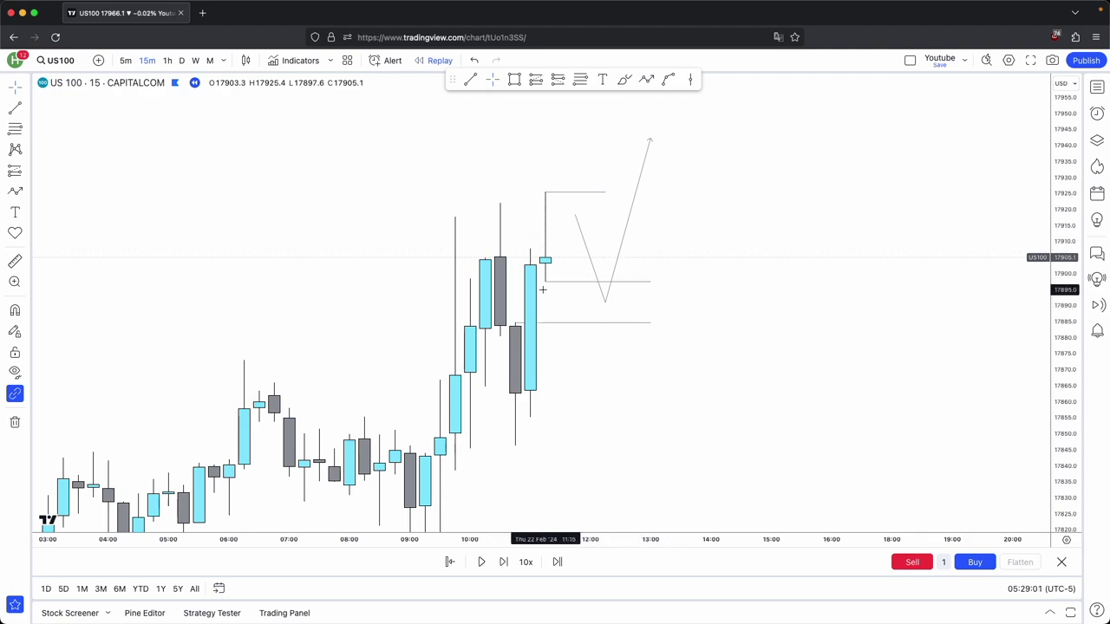
pyautogui.scroll(1, 537, 295)
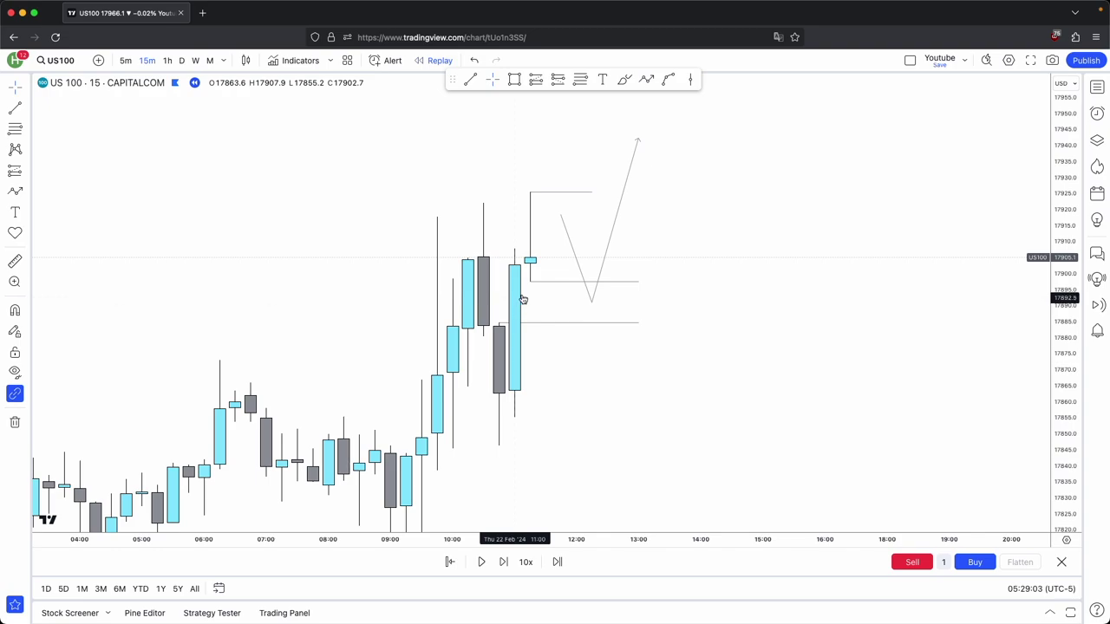
pyautogui.moveTo(530, 300); pyautogui.dragTo(526, 308)
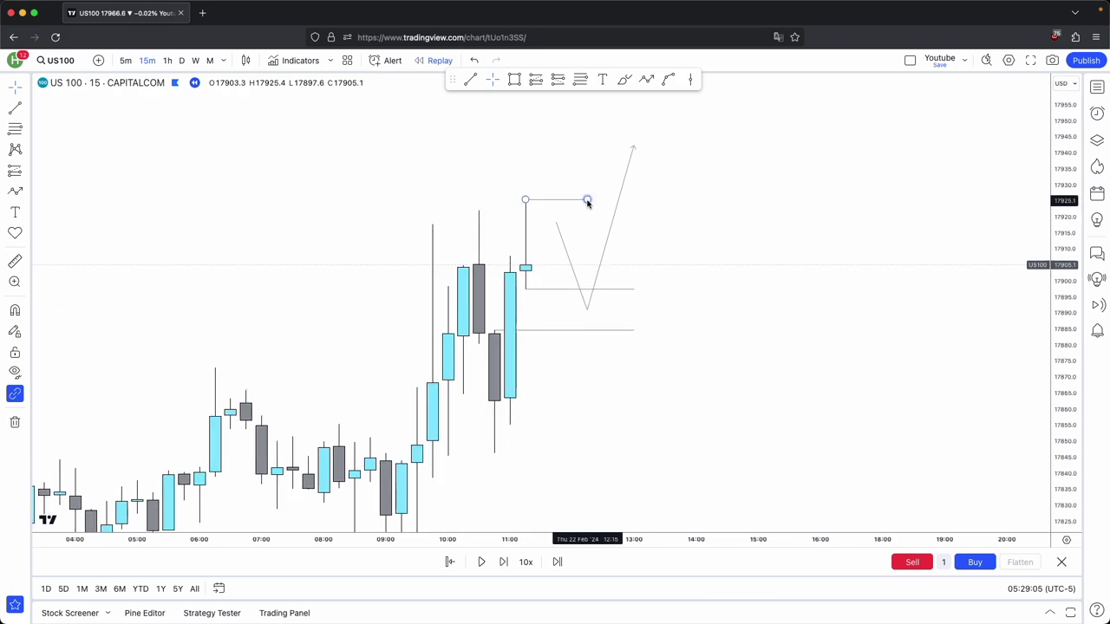
pyautogui.moveTo(587, 200); pyautogui.dragTo(602, 200)
pyautogui.click(665, 219)
pyautogui.moveTo(662, 219); pyautogui.dragTo(619, 242)
# Draw a rising zigzag path arrow from about 17943 at 13:15 up to about 17971 at 15:30.
pyautogui.click(646, 81)
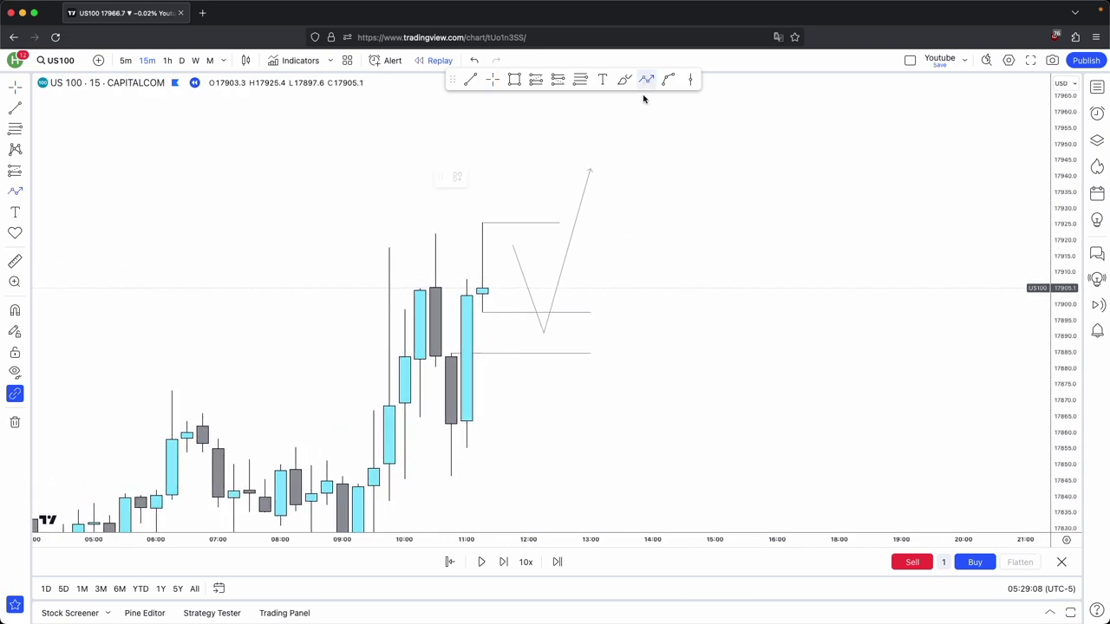
pyautogui.click(606, 168)
pyautogui.click(638, 217)
pyautogui.click(683, 100)
pyautogui.click(715, 142)
pyautogui.doubleClick(750, 78)
pyautogui.click(639, 248)
pyautogui.moveTo(639, 246); pyautogui.dragTo(618, 292)
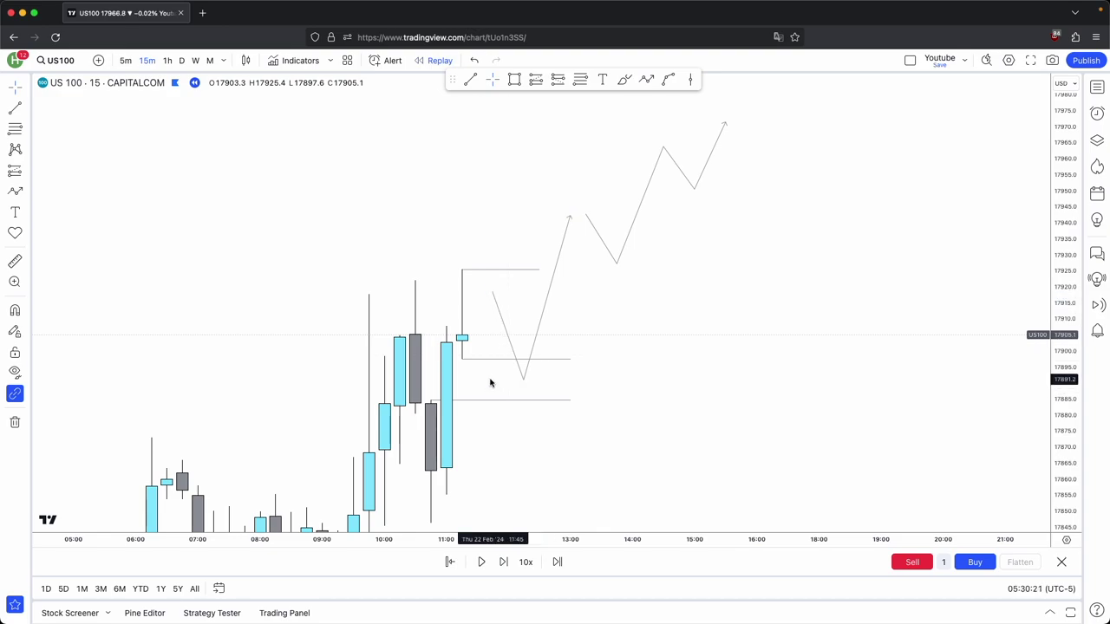
# Examine the candles leading up to 11:15 and the earlier rally from the evening of 21 February to 03:00 on 22 February.
pyautogui.moveTo(490, 382); pyautogui.dragTo(552, 311)
pyautogui.scroll(1, 488, 406)
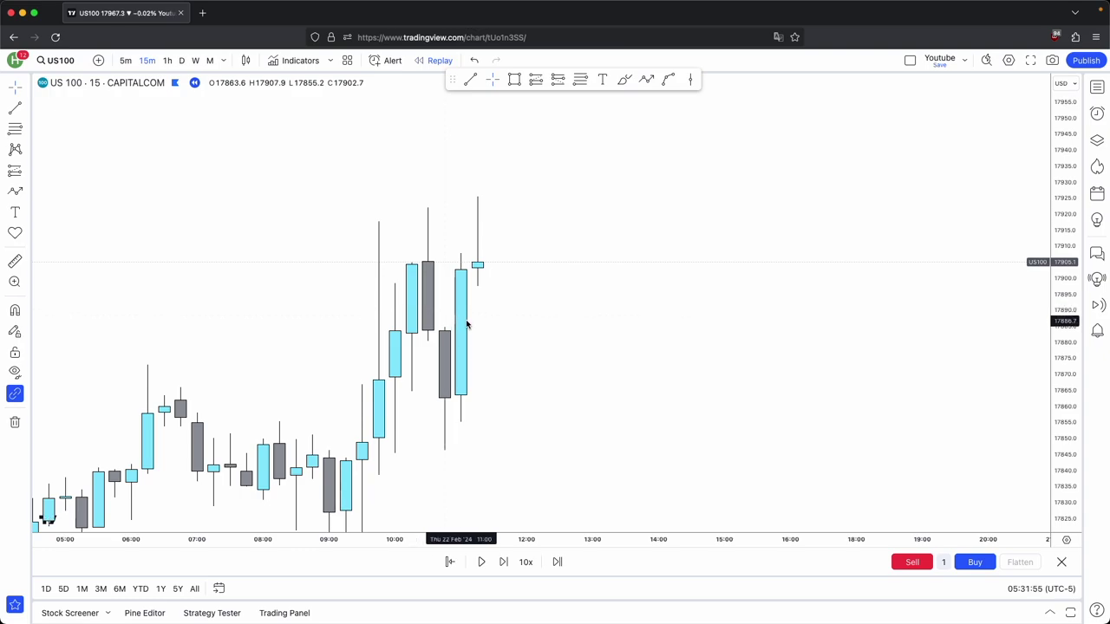
pyautogui.moveTo(532, 304); pyautogui.dragTo(691, 304)
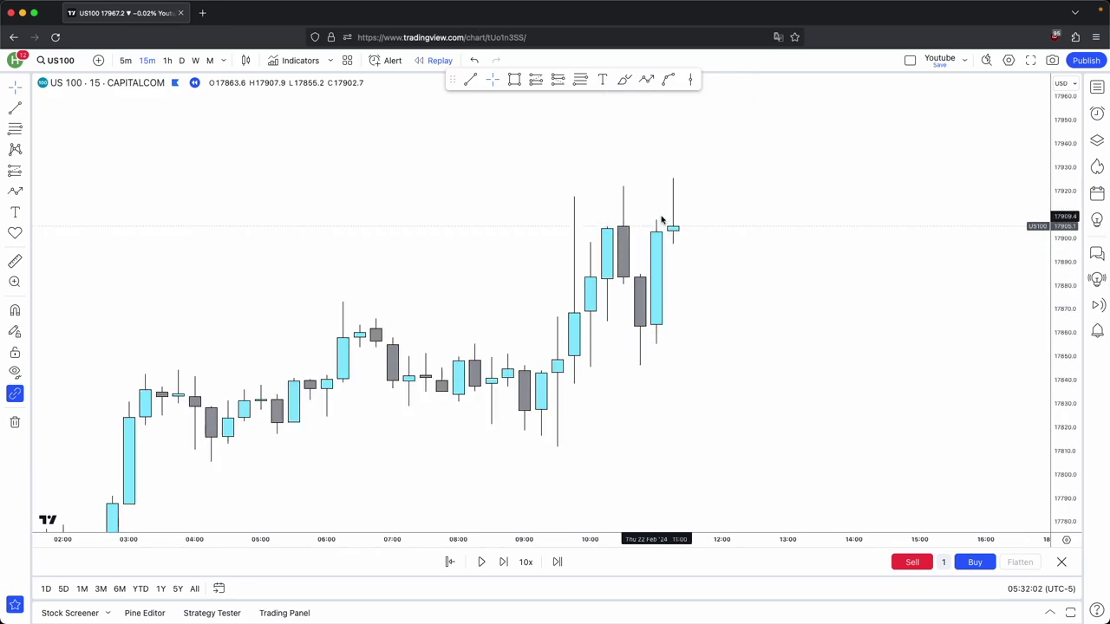
pyautogui.moveTo(658, 295); pyautogui.dragTo(628, 327)
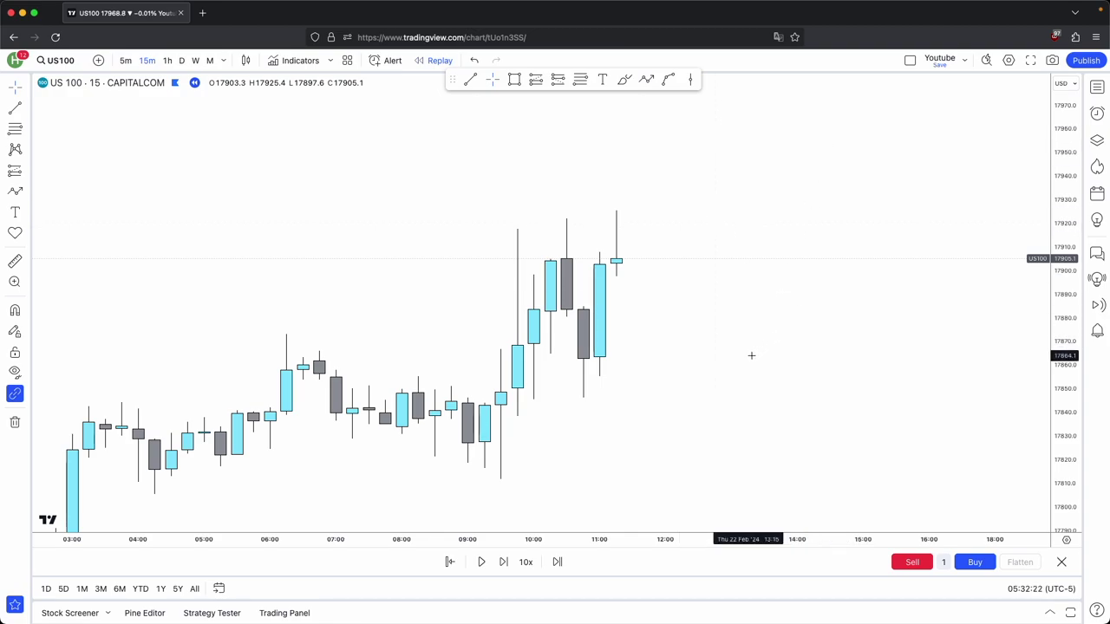
pyautogui.hscroll(-15, 741, 347)
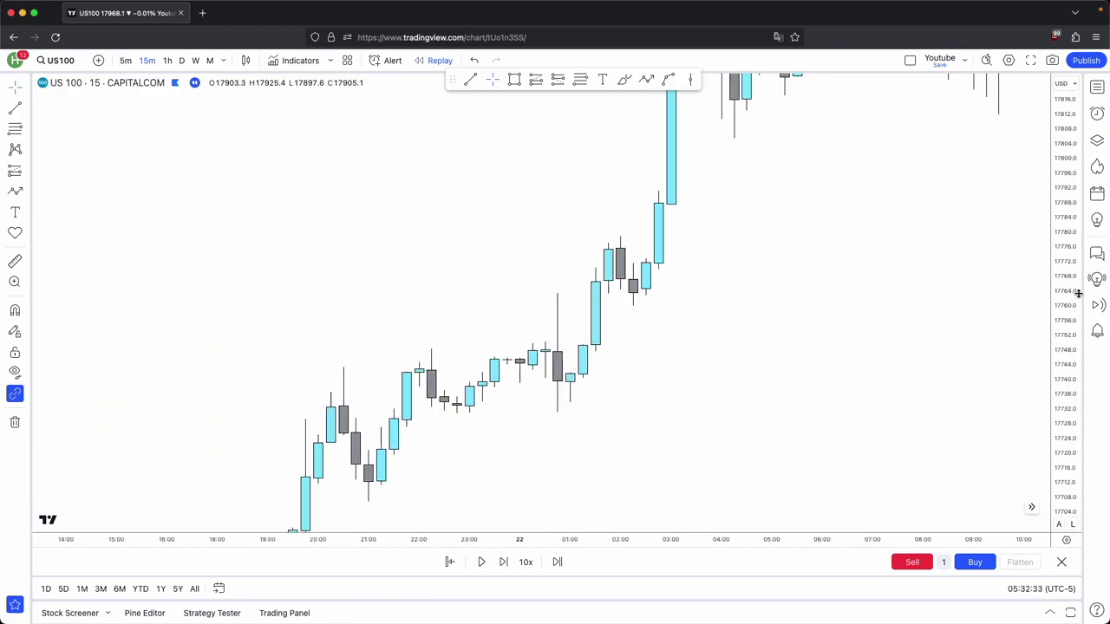
pyautogui.scroll(-3, 1034, 453)
pyautogui.moveTo(955, 426); pyautogui.dragTo(865, 408)
# Recolour the freehand brush stroke around the rally grey and undo the stroke.
pyautogui.scroll(-1, 863, 409)
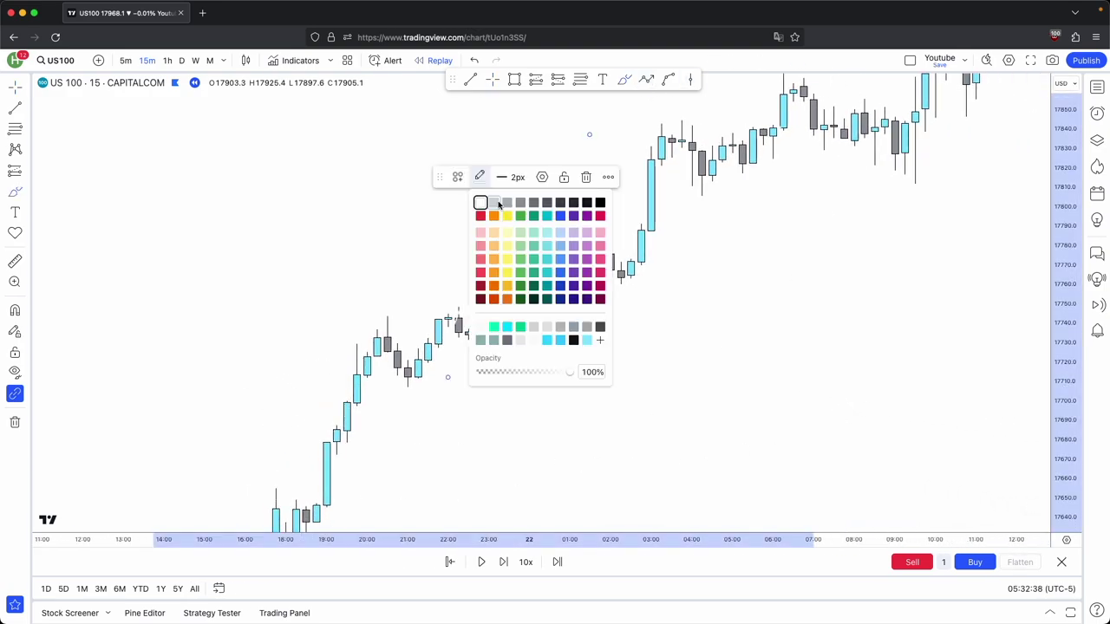
pyautogui.click(587, 137)
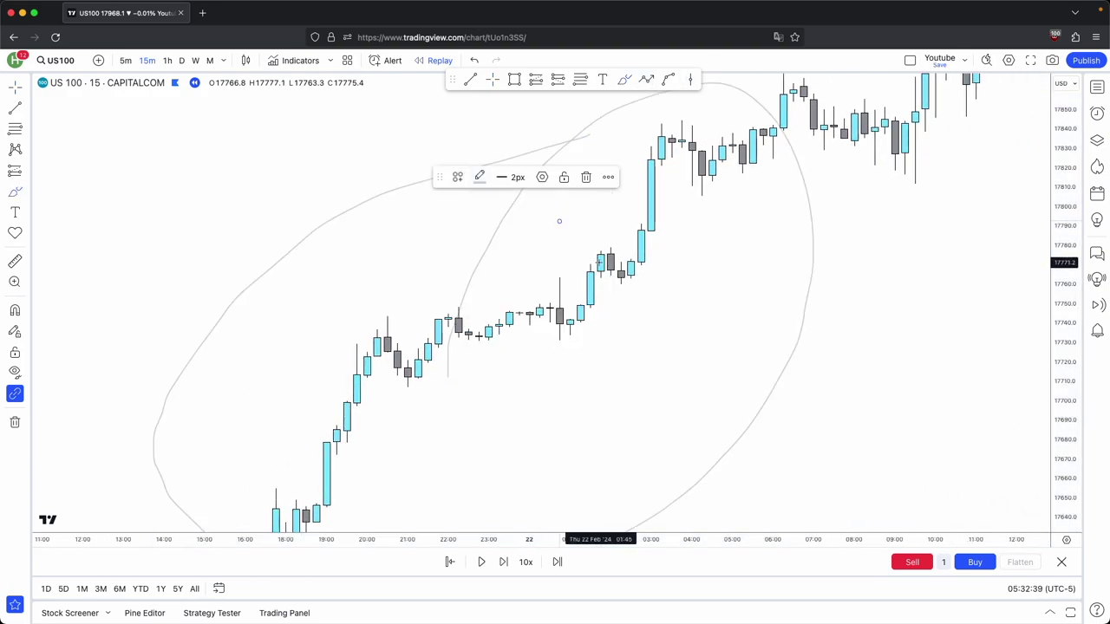
pyautogui.press('Escape')
pyautogui.press('super+z')
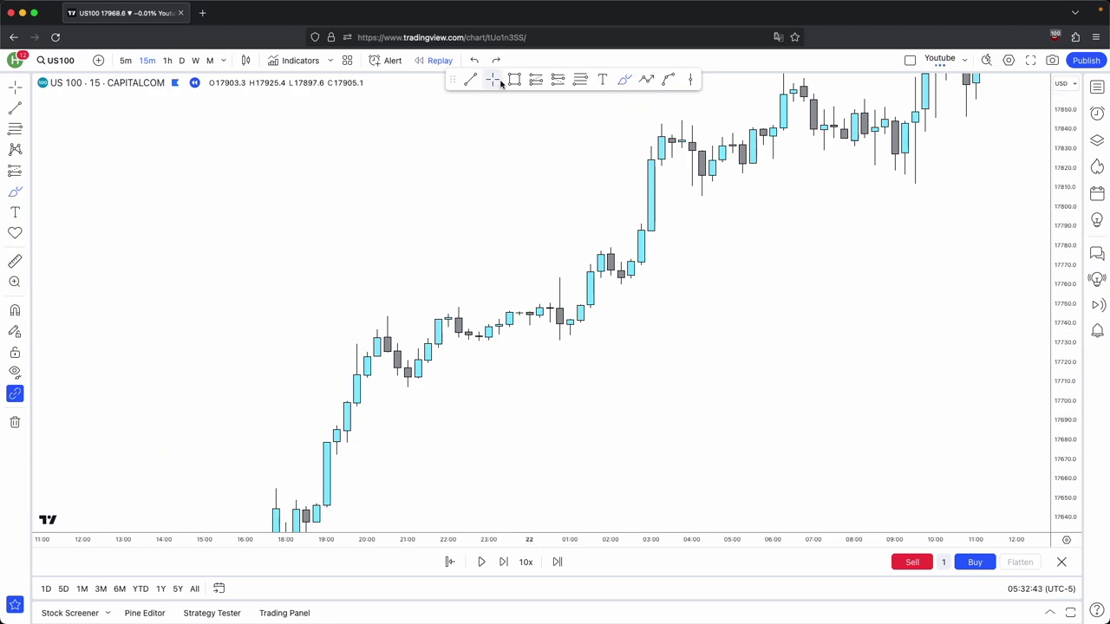
# Mark the 21 February gap with a rectangle from the 18:45 candle's high to the 19:15 candle's low.
pyautogui.moveTo(1065, 255); pyautogui.dragTo(1066, 306)
pyautogui.click(514, 80)
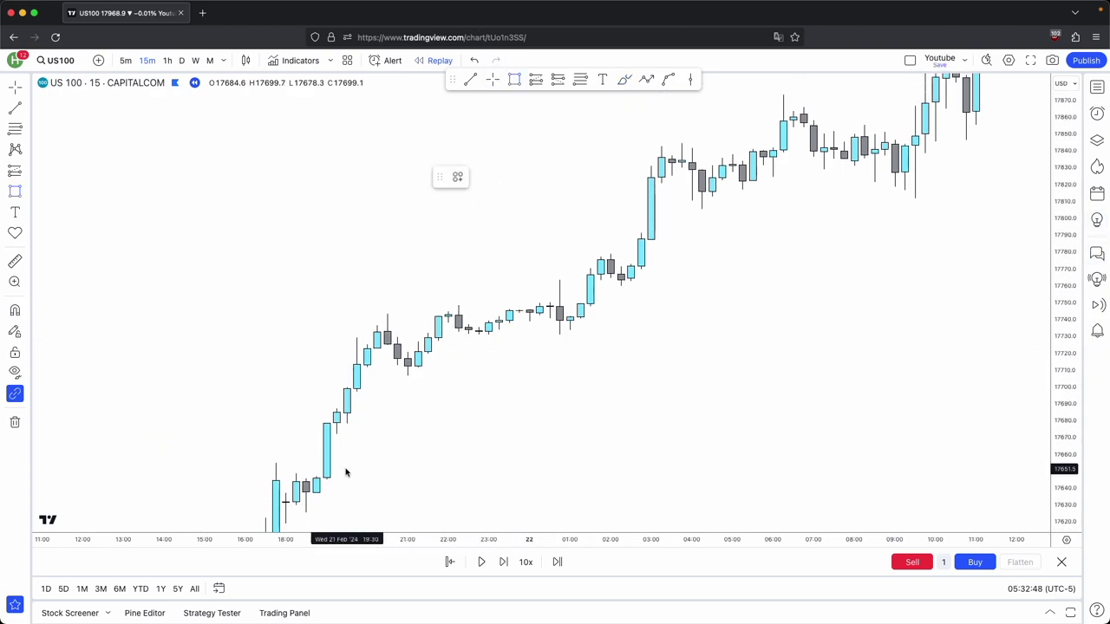
pyautogui.click(317, 476)
pyautogui.click(327, 424)
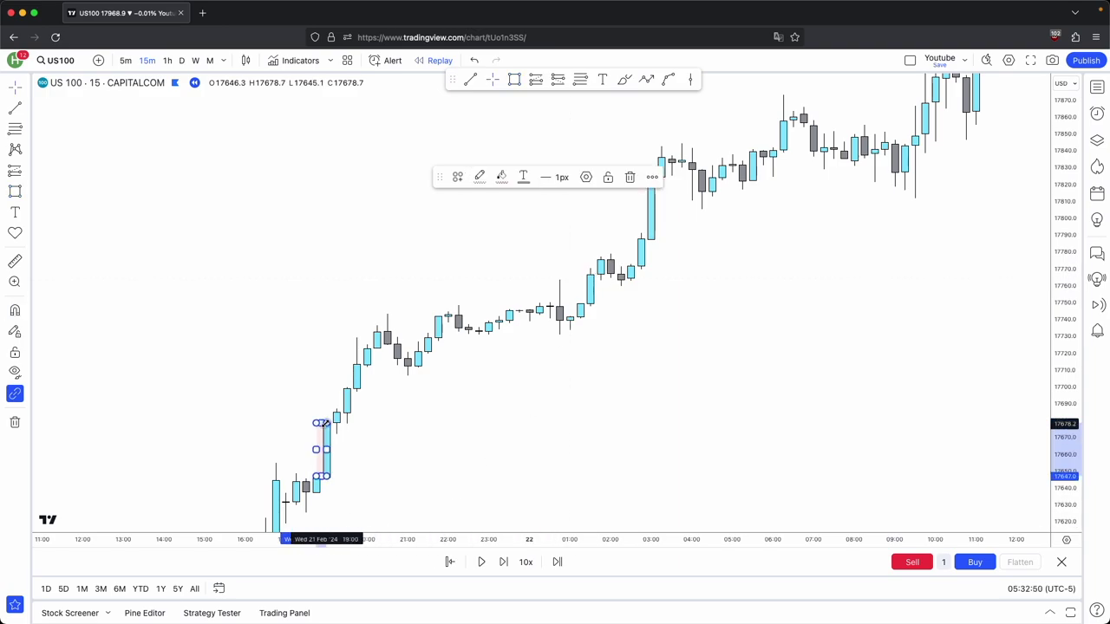
pyautogui.moveTo(325, 423); pyautogui.dragTo(335, 436)
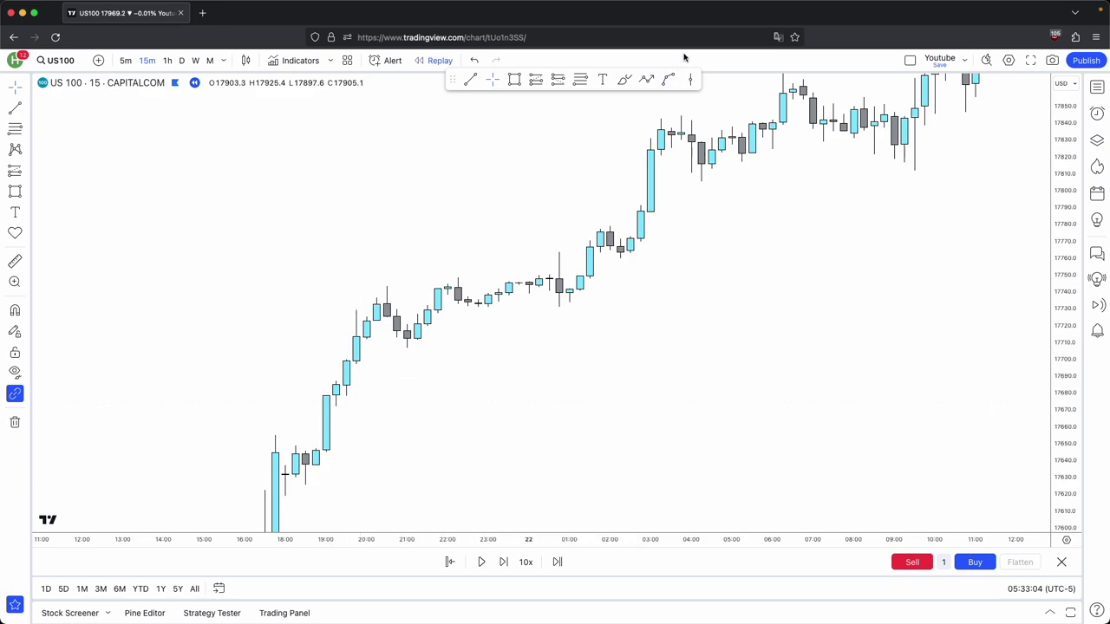
# Brush a freehand stroke over the rising candles between about 01:00 and 02:30, and delete it.
pyautogui.moveTo(691, 150); pyautogui.dragTo(682, 162)
pyautogui.moveTo(679, 208); pyautogui.dragTo(660, 235)
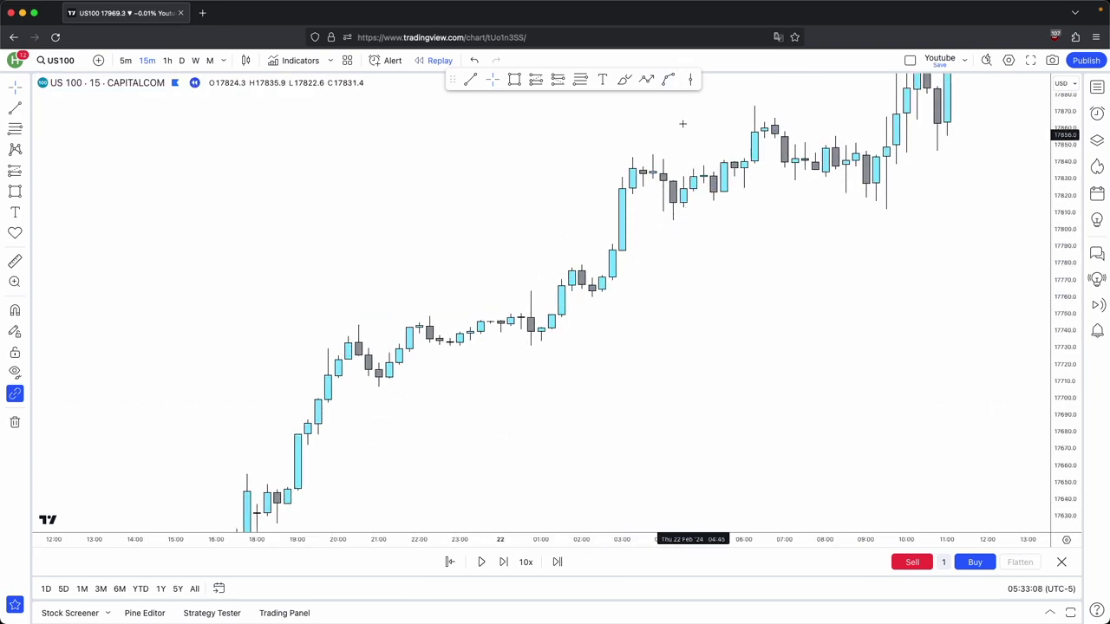
pyautogui.moveTo(693, 97); pyautogui.dragTo(664, 164)
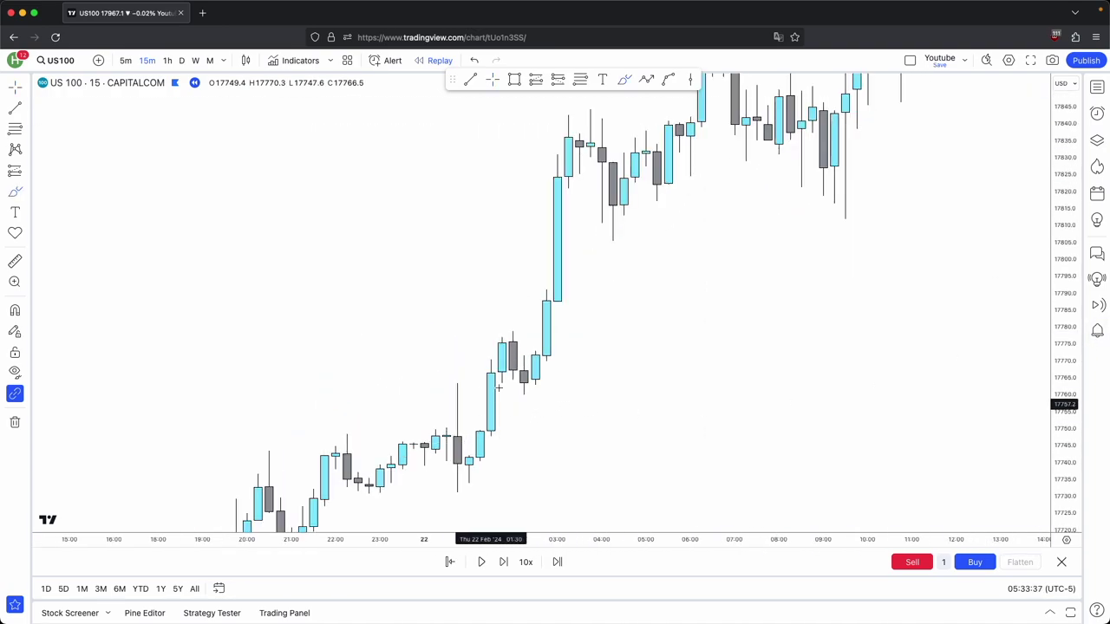
pyautogui.moveTo(469, 449)
pyautogui.mouseDown()
pyautogui.moveTo(479, 351)
pyautogui.moveTo(535, 346)
pyautogui.mouseUp()
pyautogui.press('Delete')
# Brush horizontal strokes along the 01:45 candle's low and the 01:15 candle's high, plus an upward stroke starting between them.
pyautogui.moveTo(504, 388); pyautogui.dragTo(635, 391)
pyautogui.moveTo(482, 428); pyautogui.dragTo(602, 424)
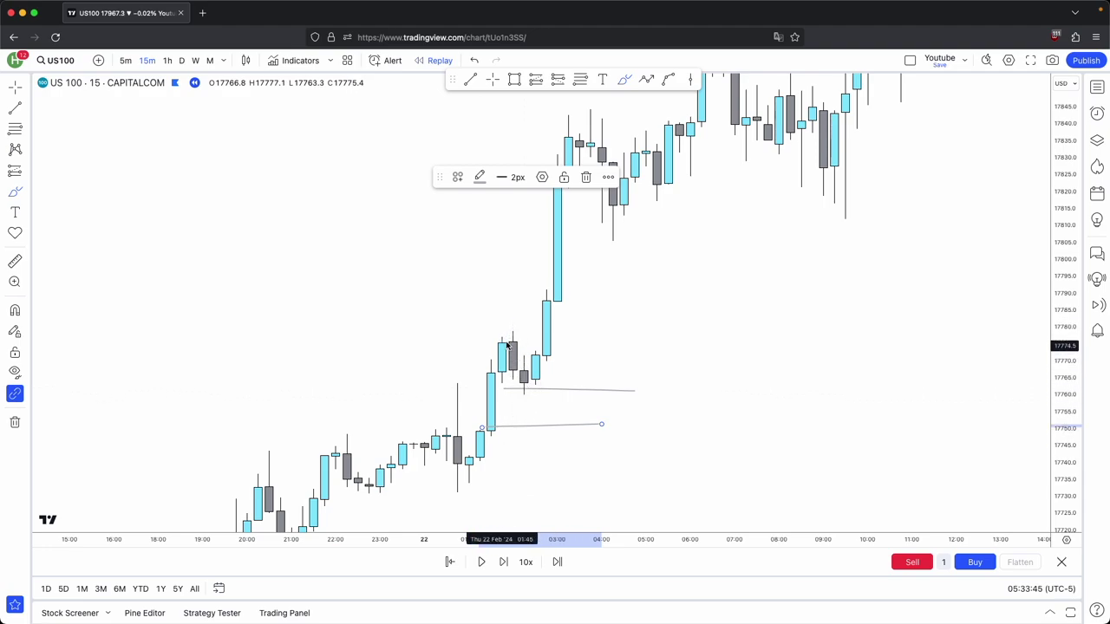
pyautogui.click(529, 400)
pyautogui.moveTo(528, 399)
pyautogui.mouseDown()
pyautogui.moveTo(567, 231)
pyautogui.moveTo(601, 206)
pyautogui.mouseUp()
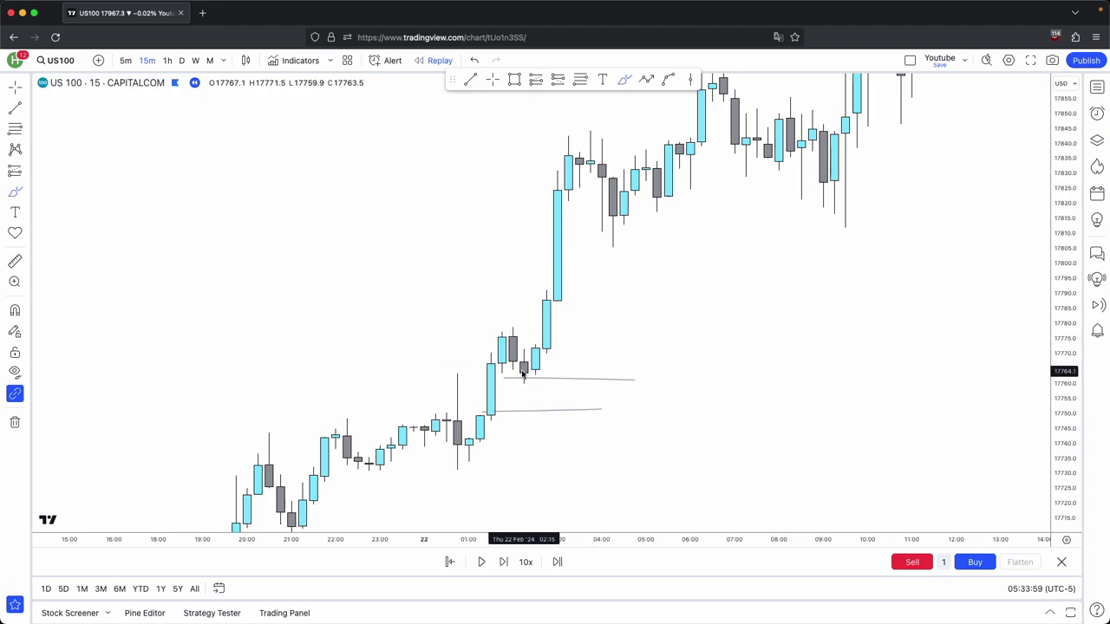
pyautogui.moveTo(498, 380); pyautogui.dragTo(557, 381)
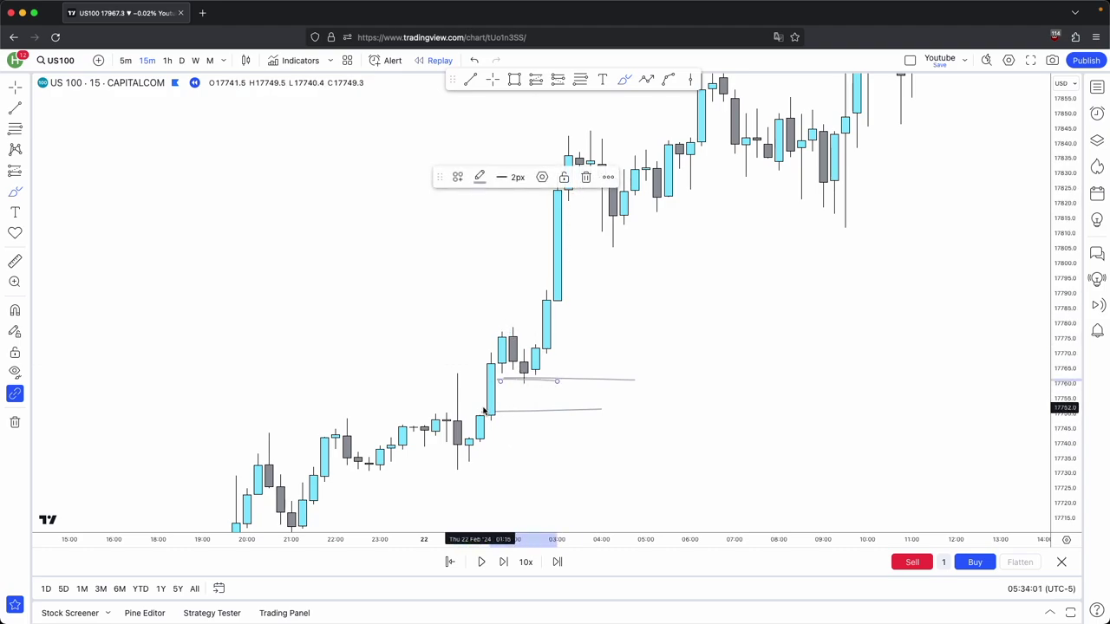
pyautogui.moveTo(482, 413); pyautogui.dragTo(613, 413)
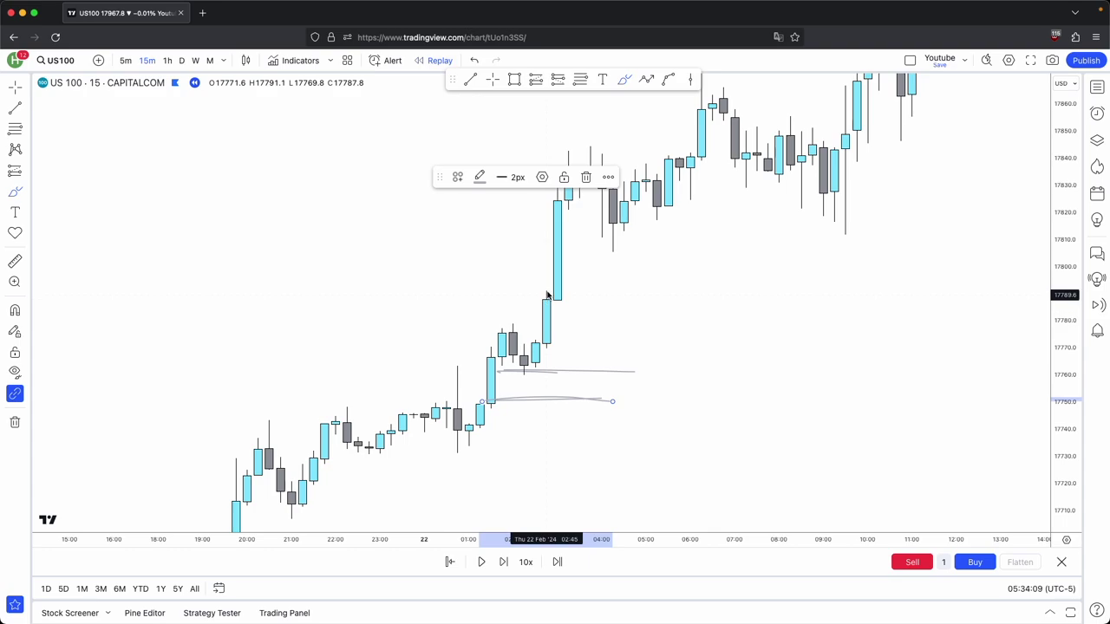
# Mark the gap around the 03:00 candle with brush strokes from the 02:45 candle's high and the 03:15 candle's low.
pyautogui.moveTo(548, 288); pyautogui.dragTo(856, 308)
pyautogui.moveTo(570, 209); pyautogui.dragTo(734, 223)
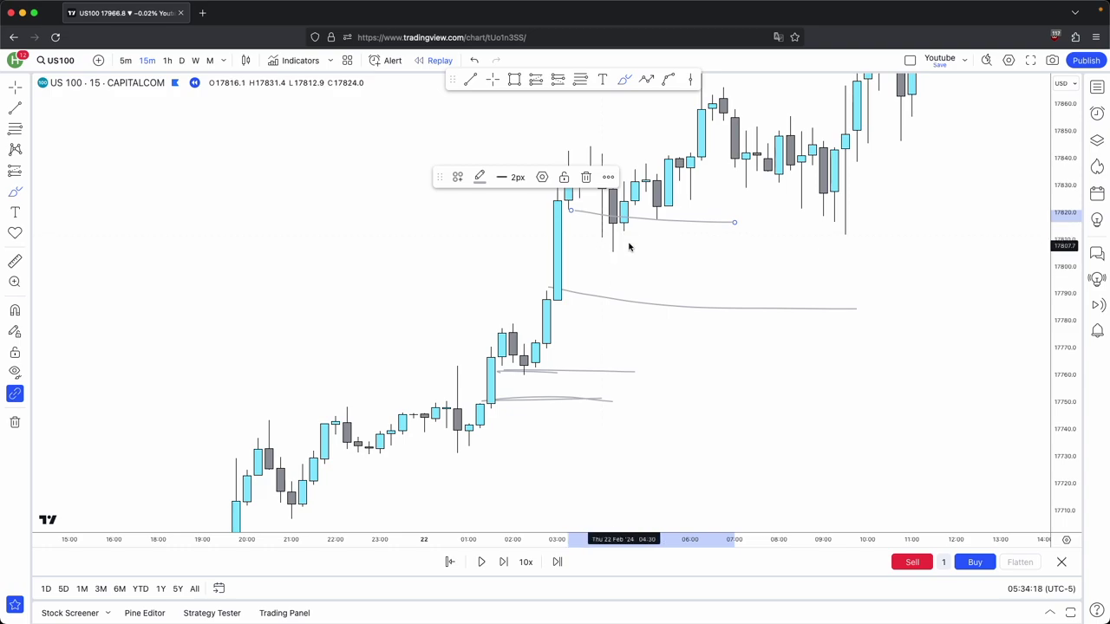
pyautogui.moveTo(1063, 254); pyautogui.dragTo(1063, 305)
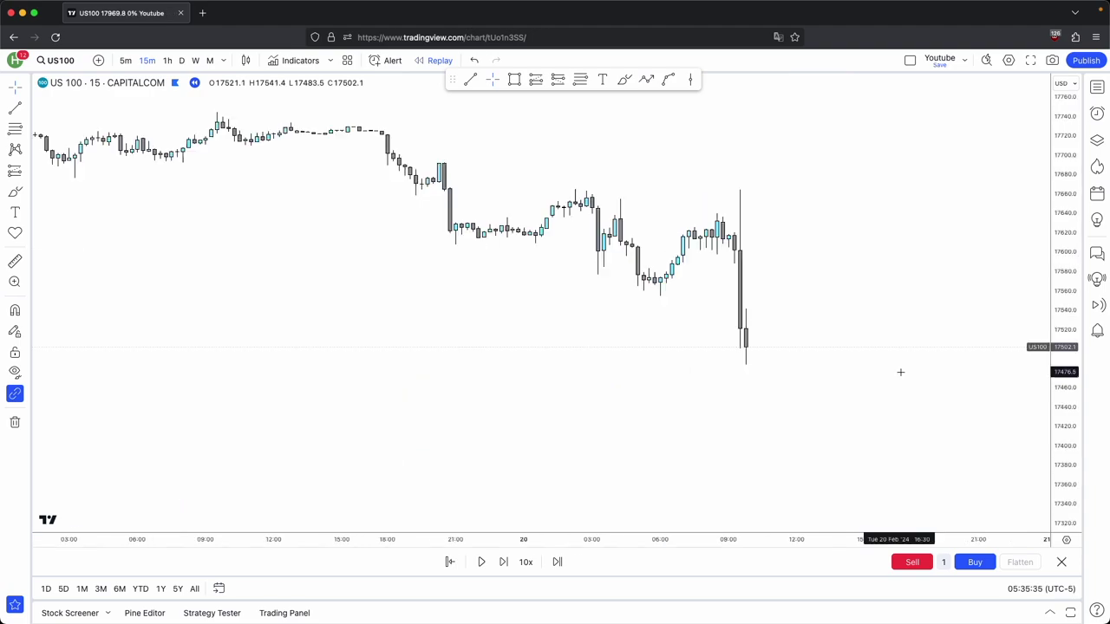
# Draw a rectangle over the 20 February gap between the 09:15 candle's low and the 09:45 candle's high.
pyautogui.scroll(-3, 953, 367)
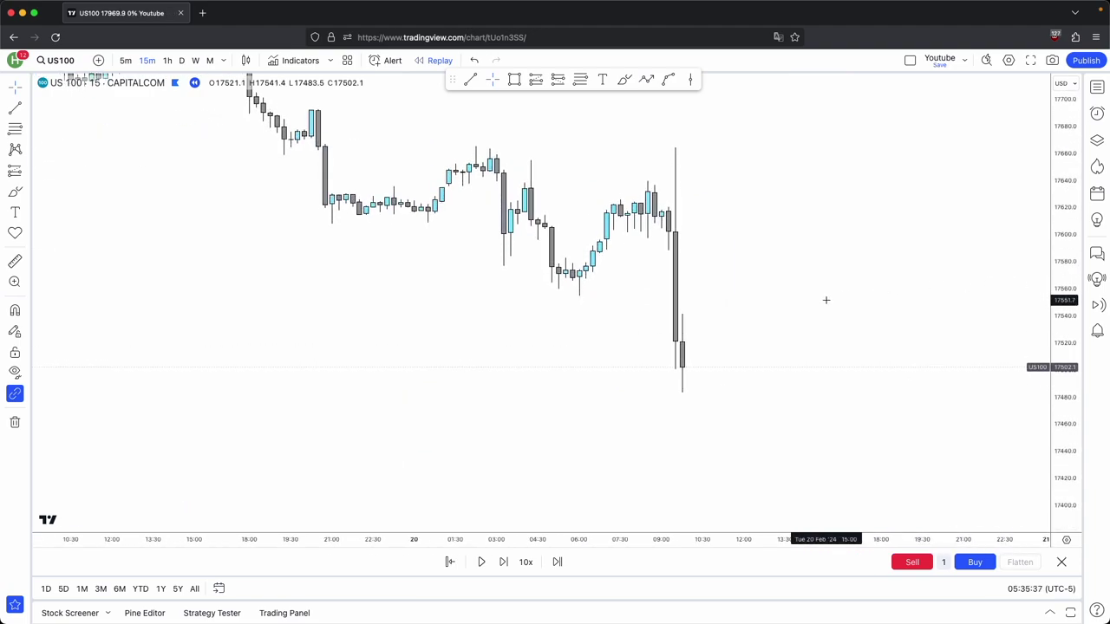
pyautogui.moveTo(827, 304); pyautogui.dragTo(696, 310)
pyautogui.scroll(2, 691, 310)
pyautogui.moveTo(610, 277); pyautogui.dragTo(827, 311)
pyautogui.scroll(5, 815, 304)
pyautogui.click(514, 80)
pyautogui.keyDown('super'); pyautogui.click(449, 298); pyautogui.keyUp('super')
pyautogui.keyDown('super'); pyautogui.click(474, 349); pyautogui.keyUp('super')
# Extend the gap rectangle's later edge to about 12:15.
pyautogui.moveTo(476, 322); pyautogui.dragTo(600, 348)
pyautogui.moveTo(593, 443); pyautogui.dragTo(681, 397)
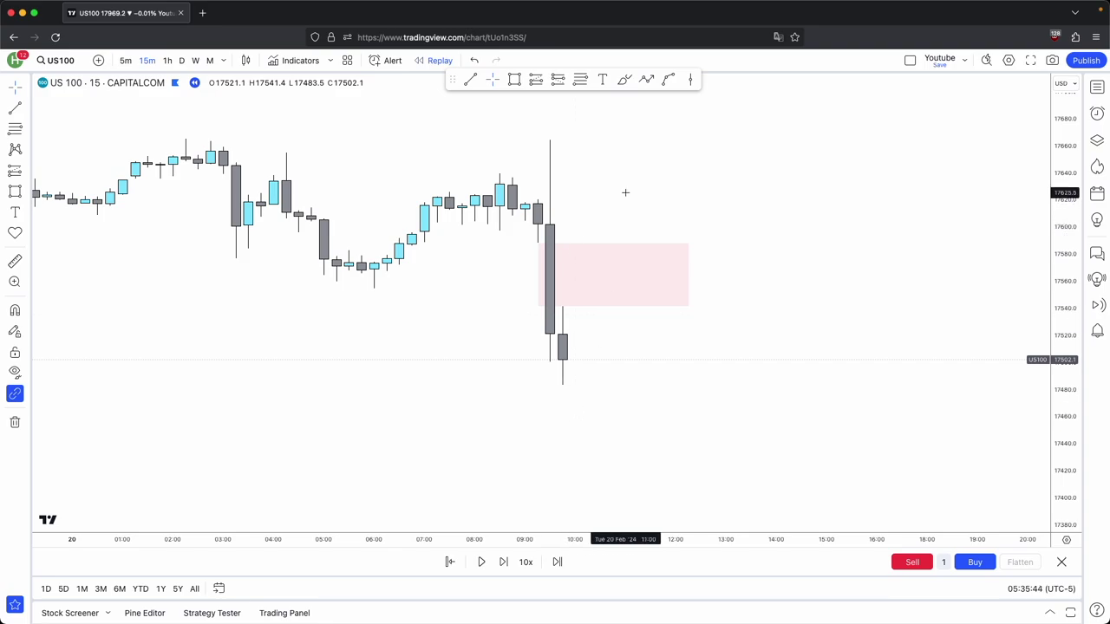
pyautogui.moveTo(625, 197); pyautogui.dragTo(623, 211)
pyautogui.scroll(1, 622, 211)
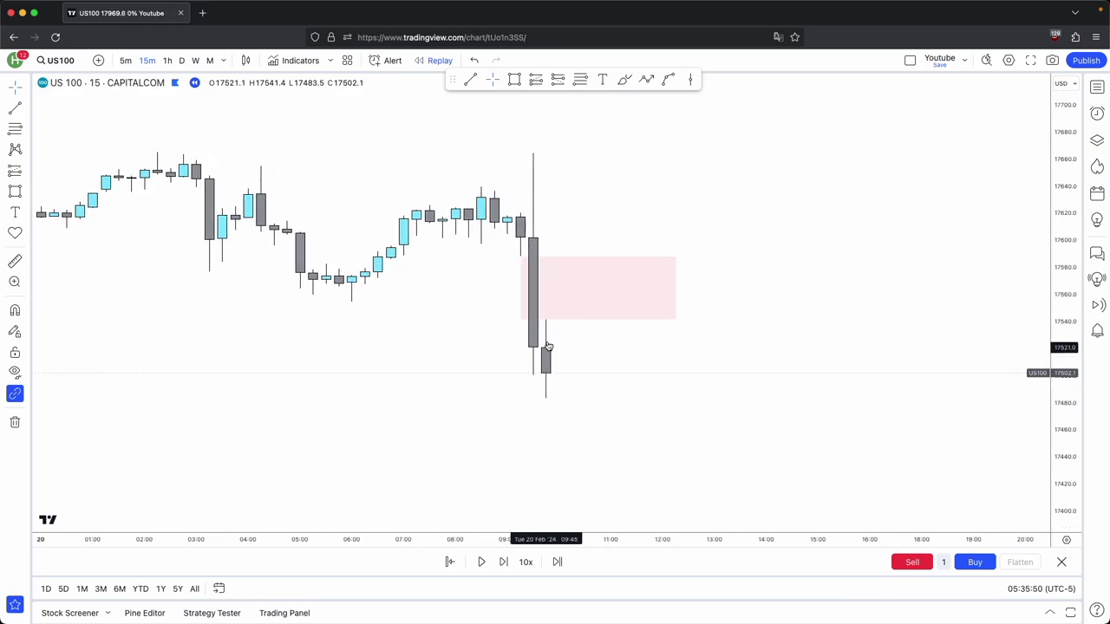
# Extend the gap rectangle's later edge to about 16:00 and overlay a Fibonacci retracement from its upper early corner to its lower late corner.
pyautogui.moveTo(657, 303); pyautogui.dragTo(849, 314)
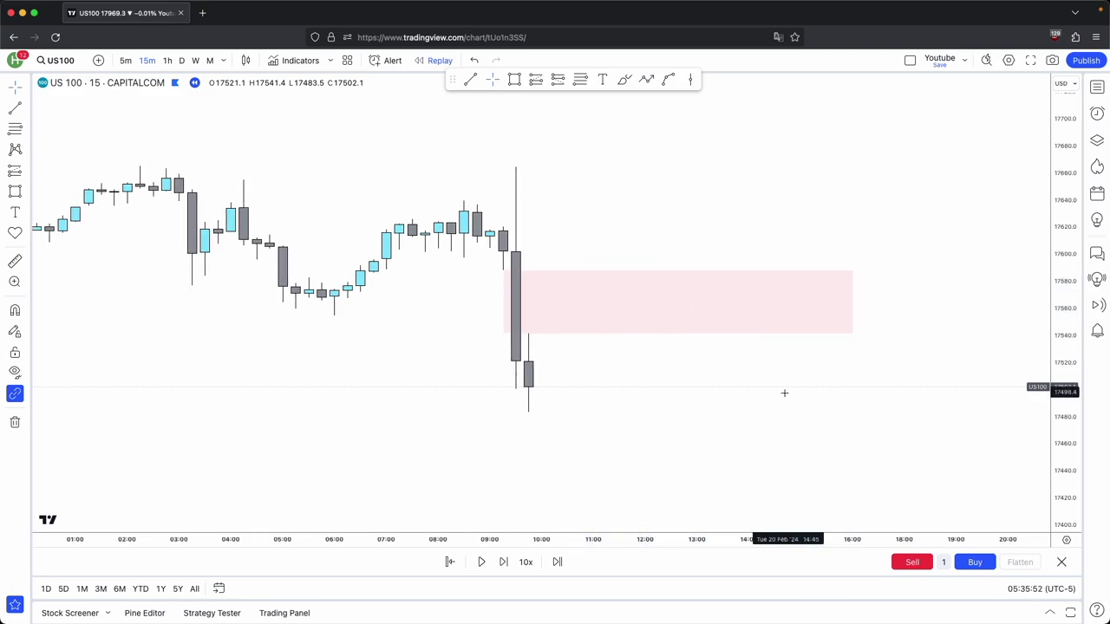
pyautogui.moveTo(785, 393); pyautogui.dragTo(769, 396)
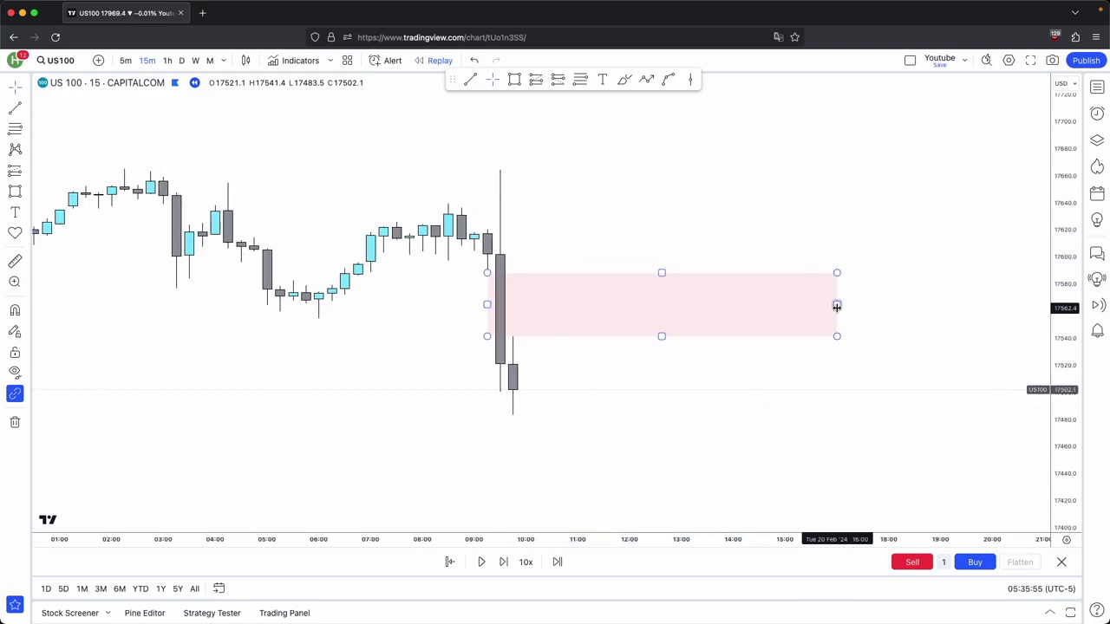
pyautogui.keyDown('super'); pyautogui.click(489, 274); pyautogui.keyUp('super')
pyautogui.click(837, 337)
pyautogui.click(875, 341)
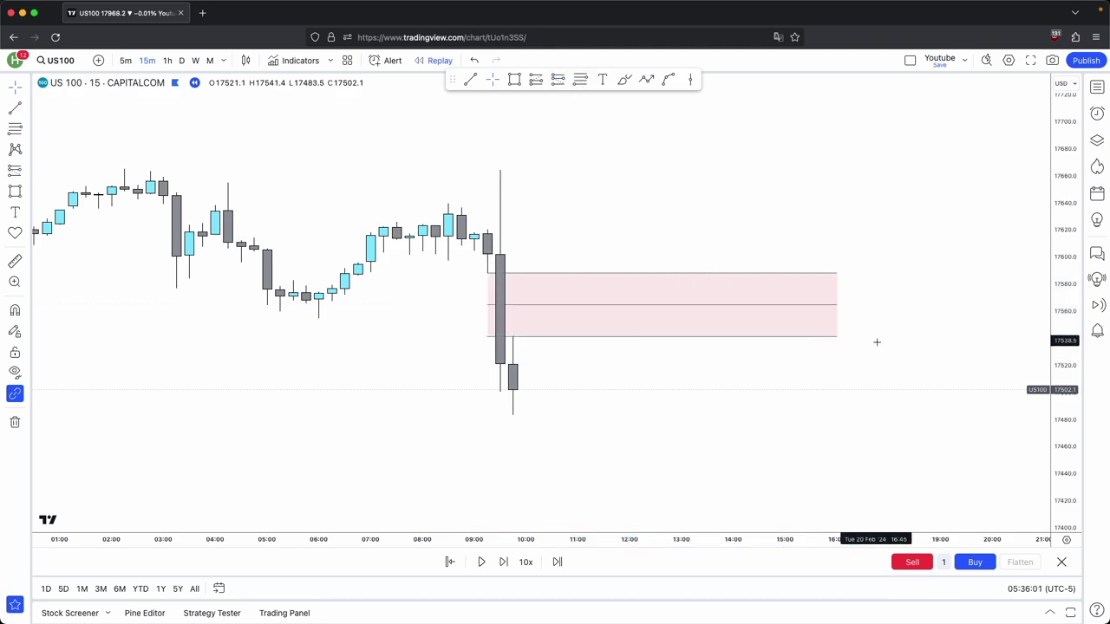
pyautogui.hscroll(5, 875, 340)
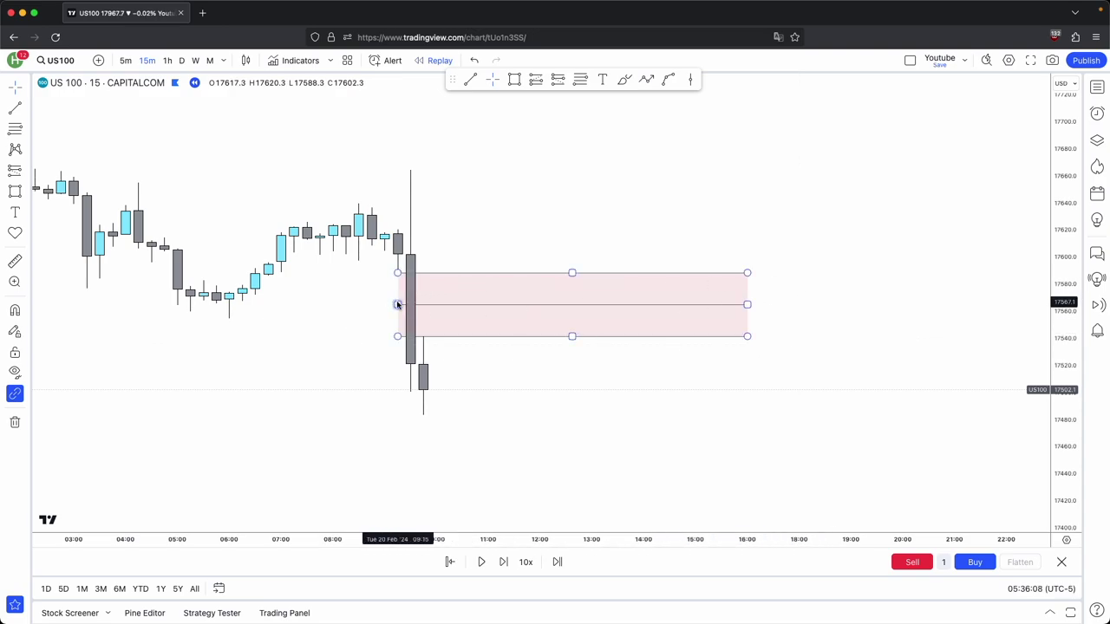
pyautogui.hscroll(-1, 769, 308)
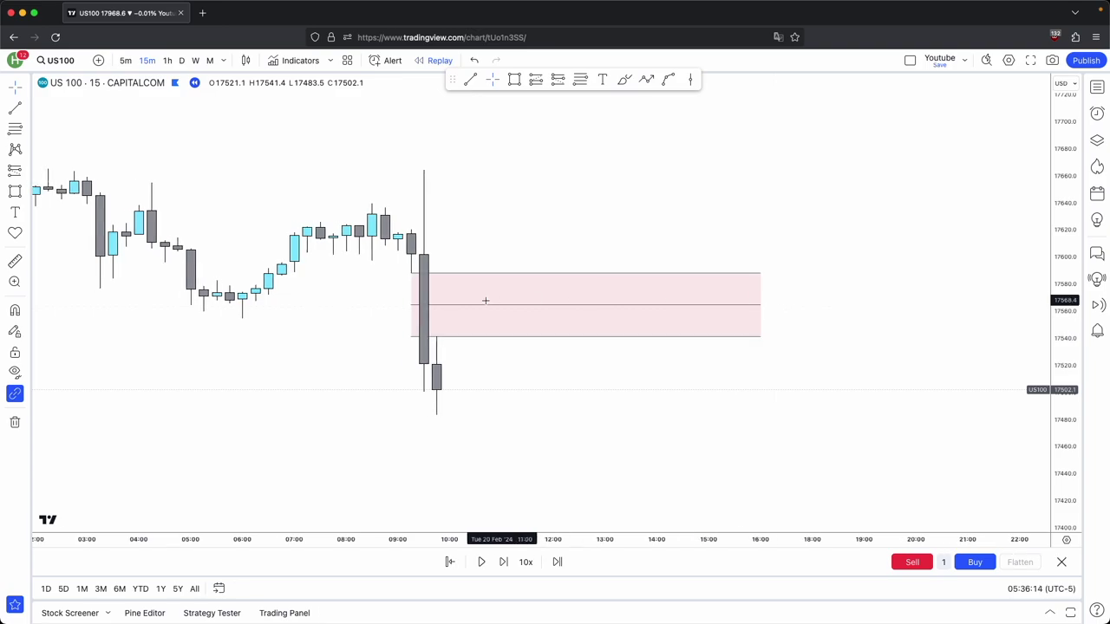
pyautogui.click(515, 310)
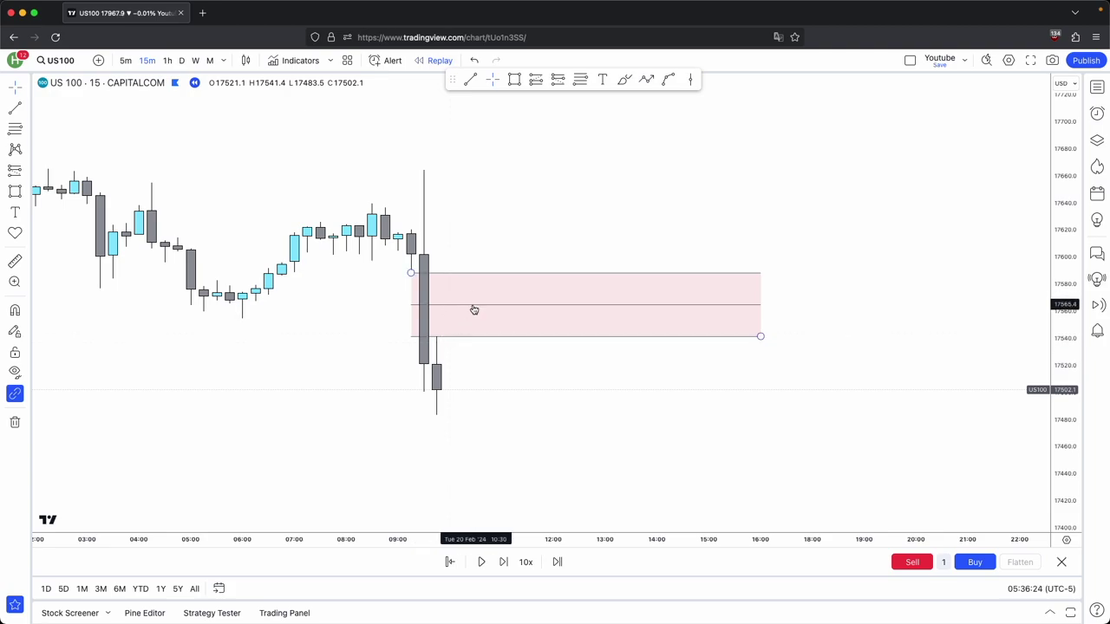
pyautogui.moveTo(793, 303); pyautogui.dragTo(808, 303)
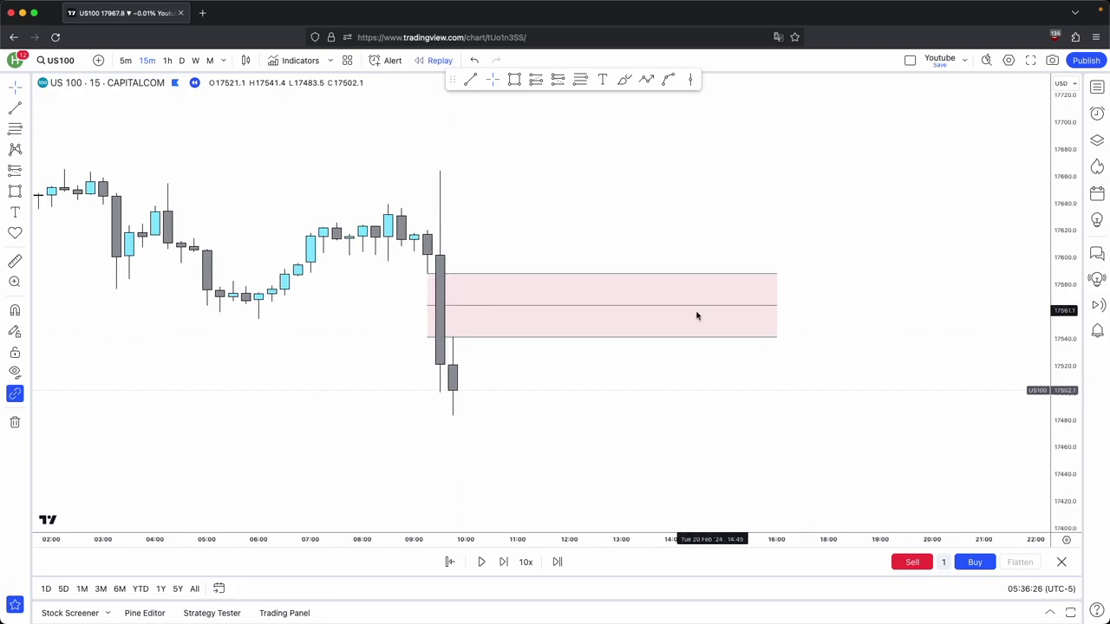
pyautogui.scroll(1, 693, 315)
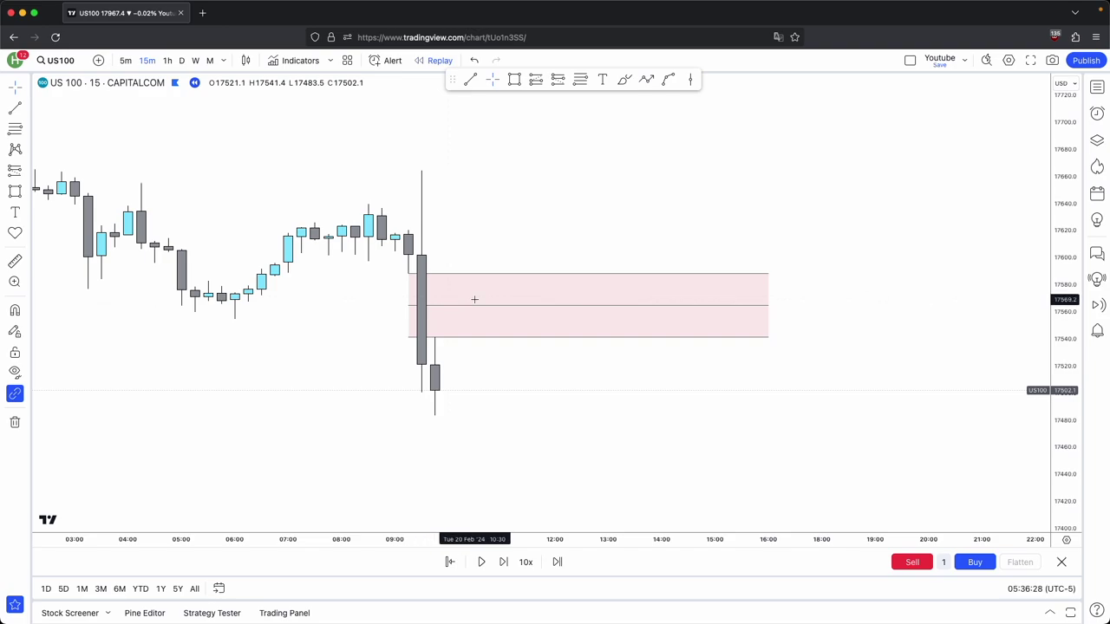
pyautogui.moveTo(537, 244); pyautogui.dragTo(543, 260)
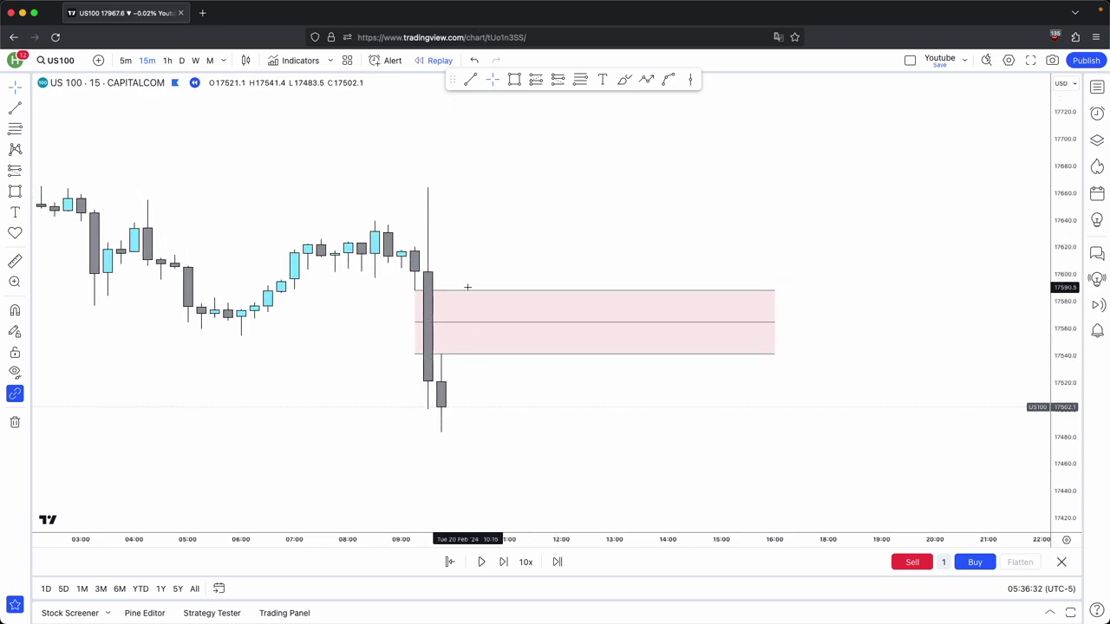
# Draw a narrow rectangle as a sample candle body crossing the gap around 11:30, with its upper edge at about 17578.
pyautogui.moveTo(465, 256); pyautogui.dragTo(478, 274)
pyautogui.click(515, 79)
pyautogui.moveTo(528, 364)
pyautogui.mouseDown()
pyautogui.moveTo(556, 303)
pyautogui.moveTo(558, 254)
pyautogui.mouseUp()
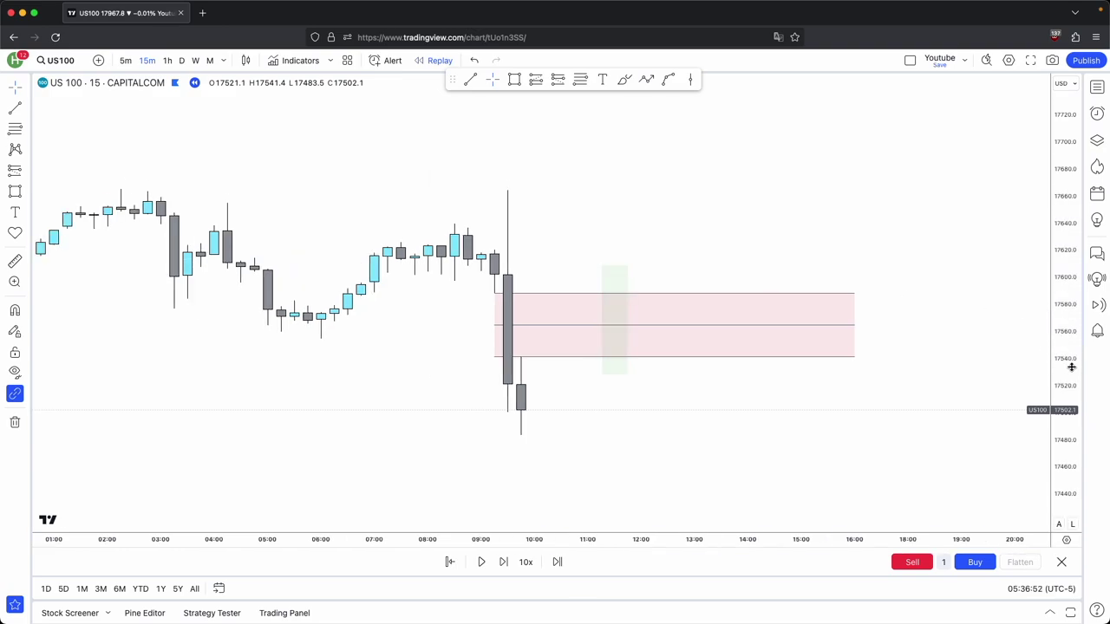
pyautogui.moveTo(1070, 367); pyautogui.dragTo(1070, 309)
pyautogui.moveTo(992, 315); pyautogui.dragTo(961, 295)
pyautogui.scroll(1, 711, 364)
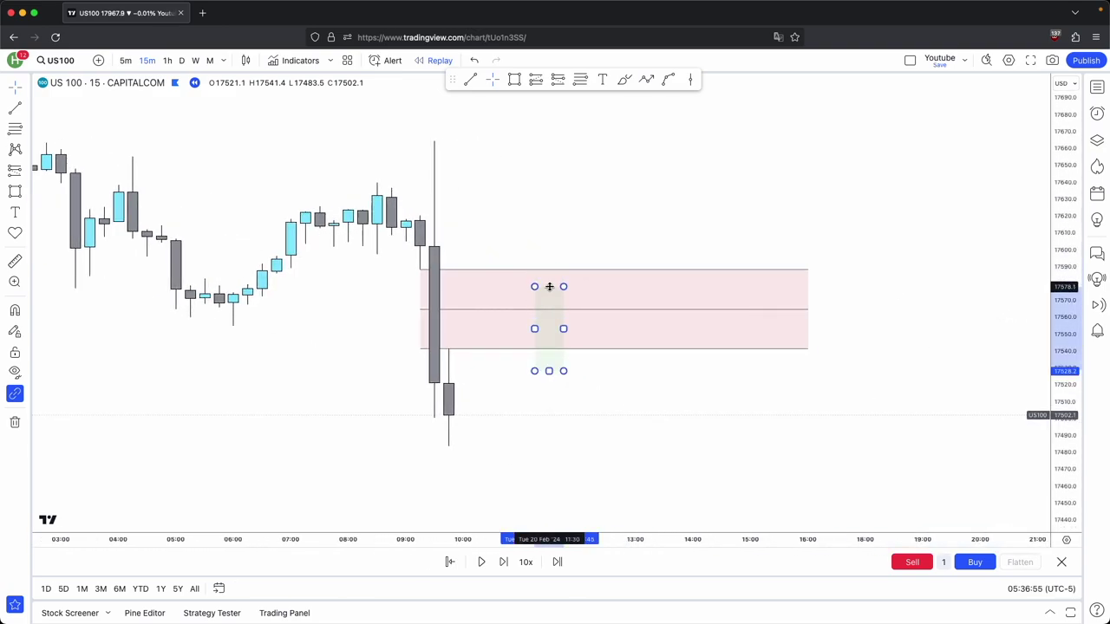
pyautogui.click(565, 257)
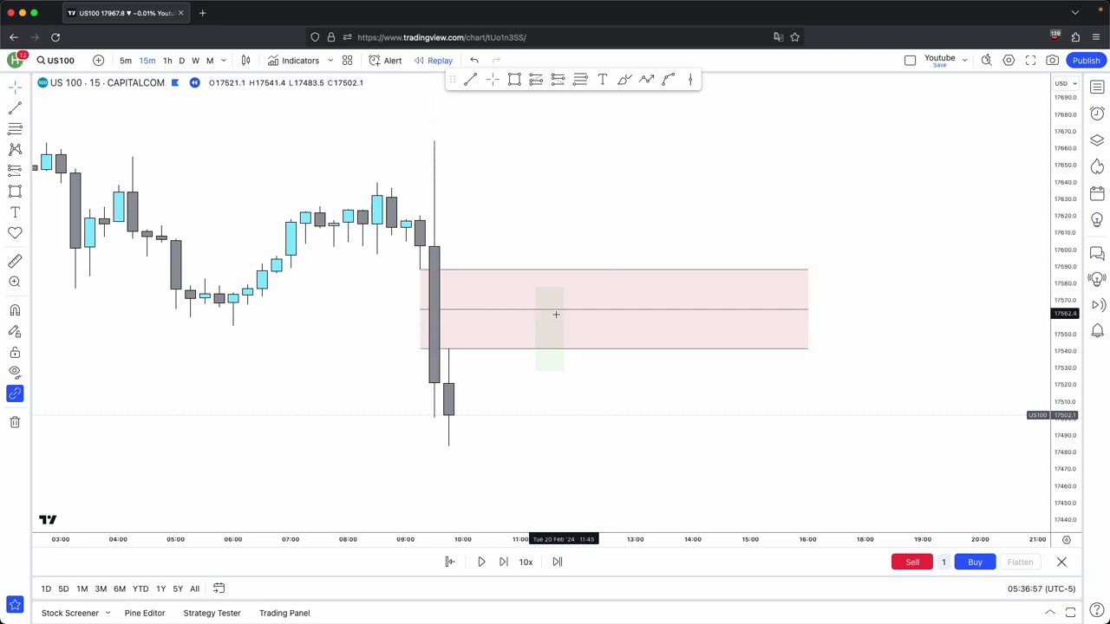
# Lower the sample candle's body top to about 17556 and add trend-line wicks up to about 17572 and down to about 17518.
pyautogui.moveTo(556, 291)
pyautogui.mouseDown()
pyautogui.moveTo(561, 276)
pyautogui.moveTo(604, 290)
pyautogui.moveTo(595, 304)
pyautogui.mouseUp()
pyautogui.click(582, 417)
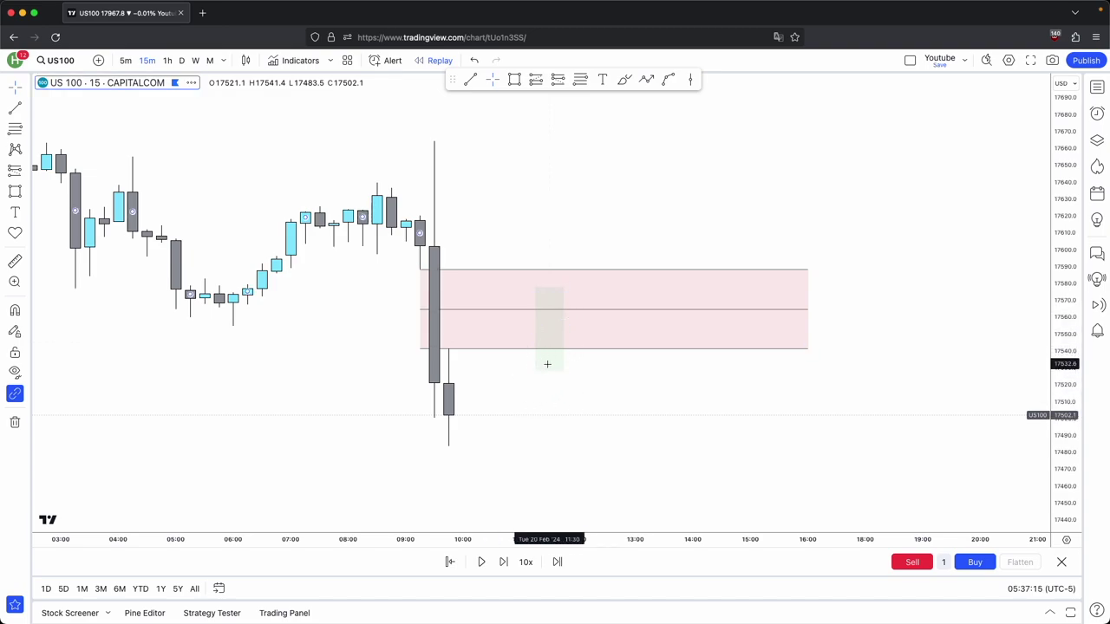
pyautogui.moveTo(549, 286); pyautogui.dragTo(550, 310)
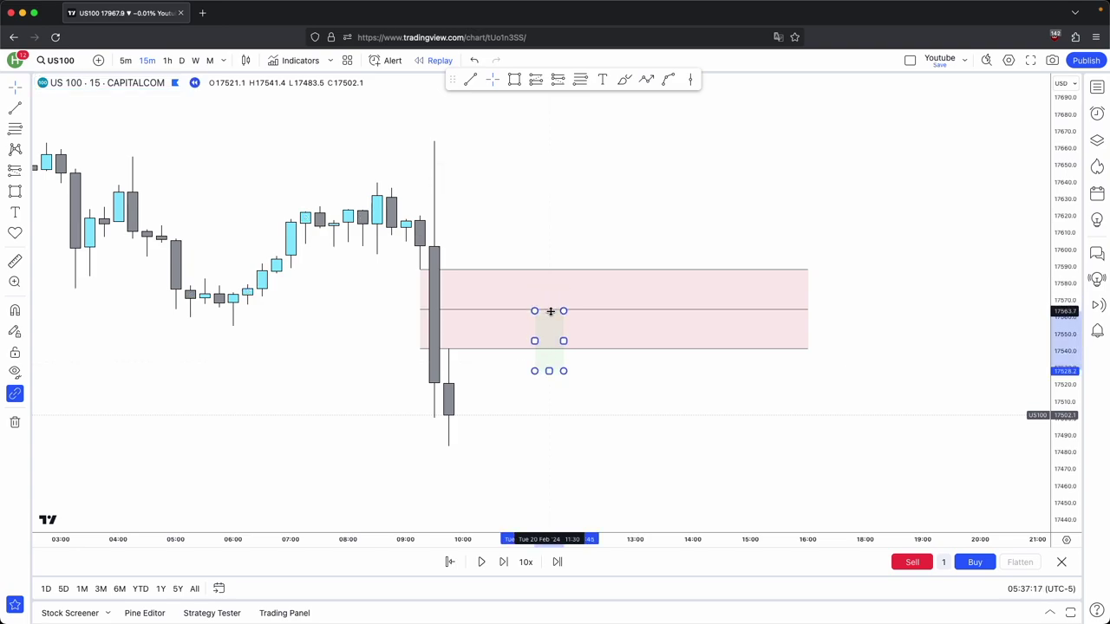
pyautogui.click(585, 392)
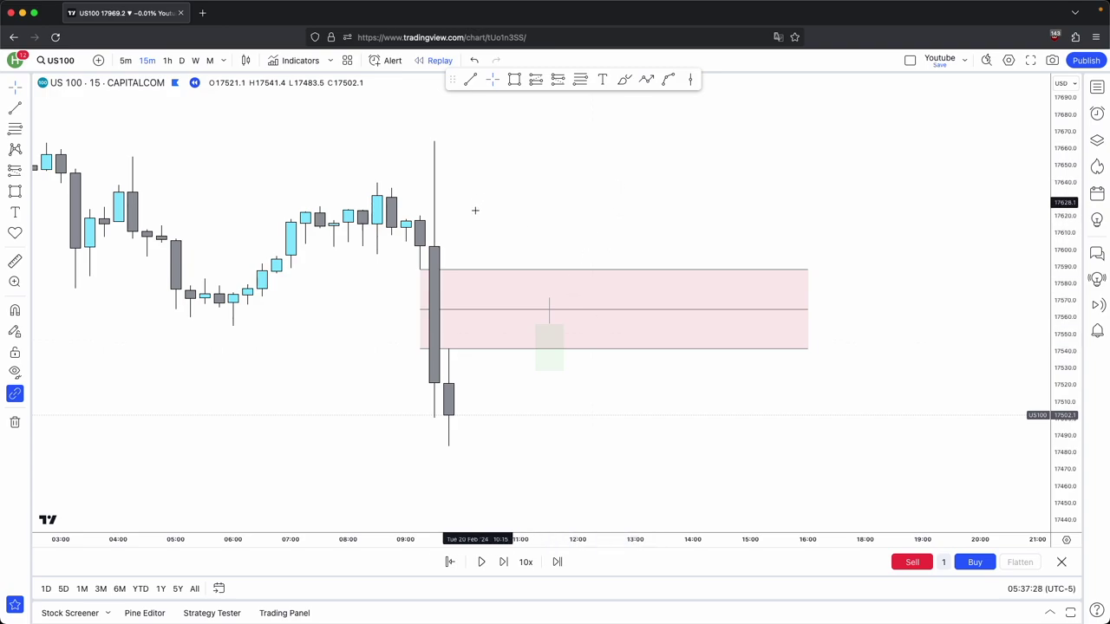
pyautogui.click(551, 370)
pyautogui.click(550, 388)
pyautogui.moveTo(595, 400); pyautogui.dragTo(591, 395)
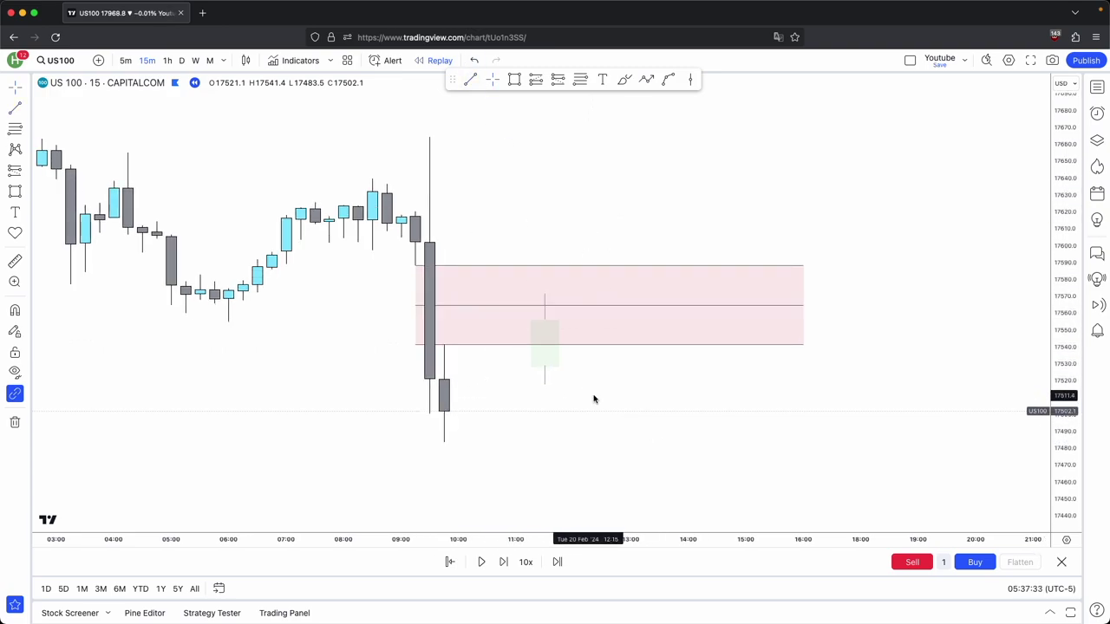
# Delete the sample candle's lower wick, upper wick and body rectangle.
pyautogui.click(545, 369)
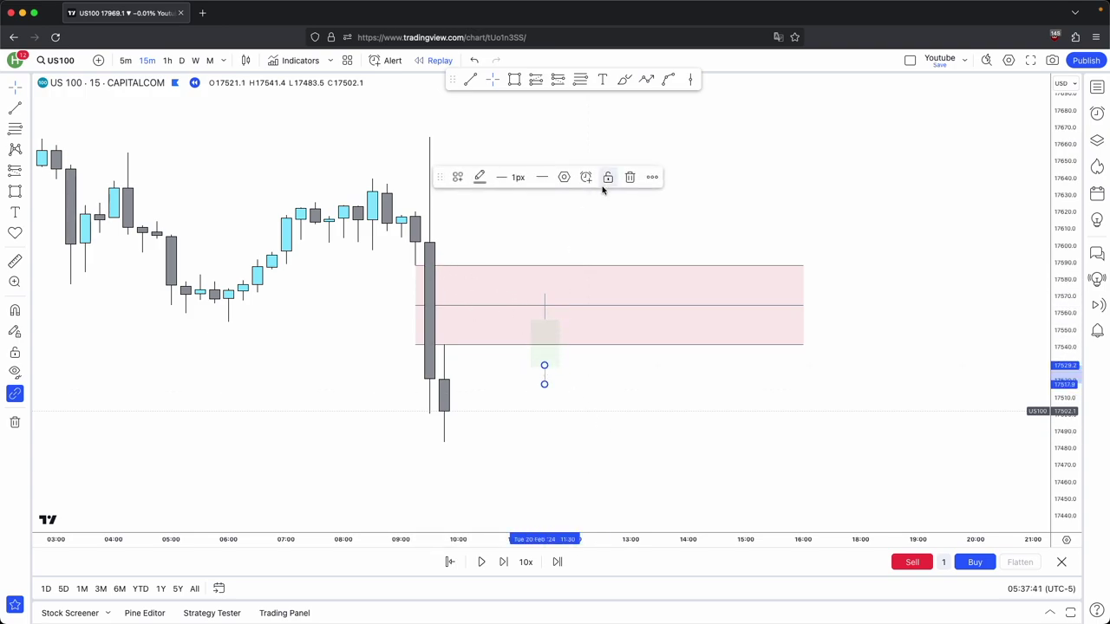
pyautogui.click(628, 176)
pyautogui.click(545, 295)
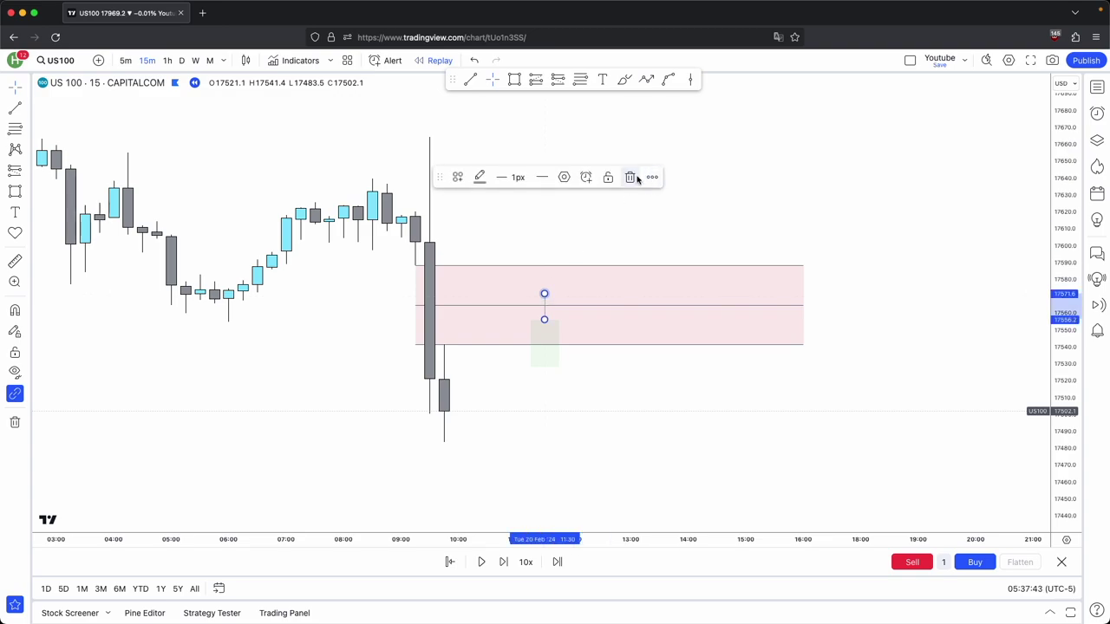
pyautogui.click(629, 177)
pyautogui.click(560, 332)
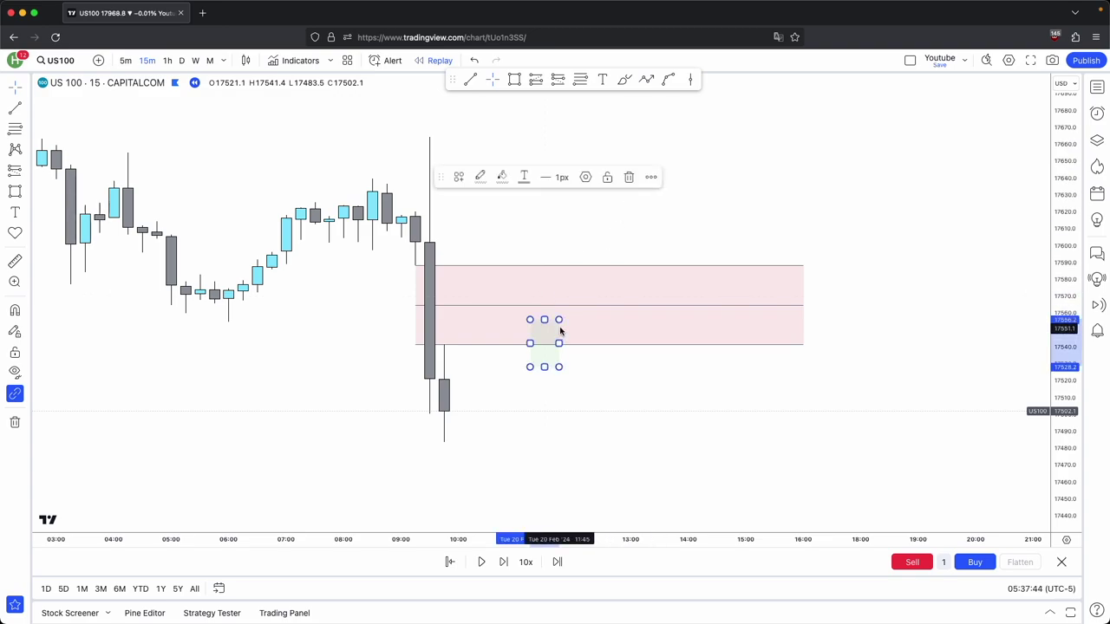
pyautogui.click(629, 177)
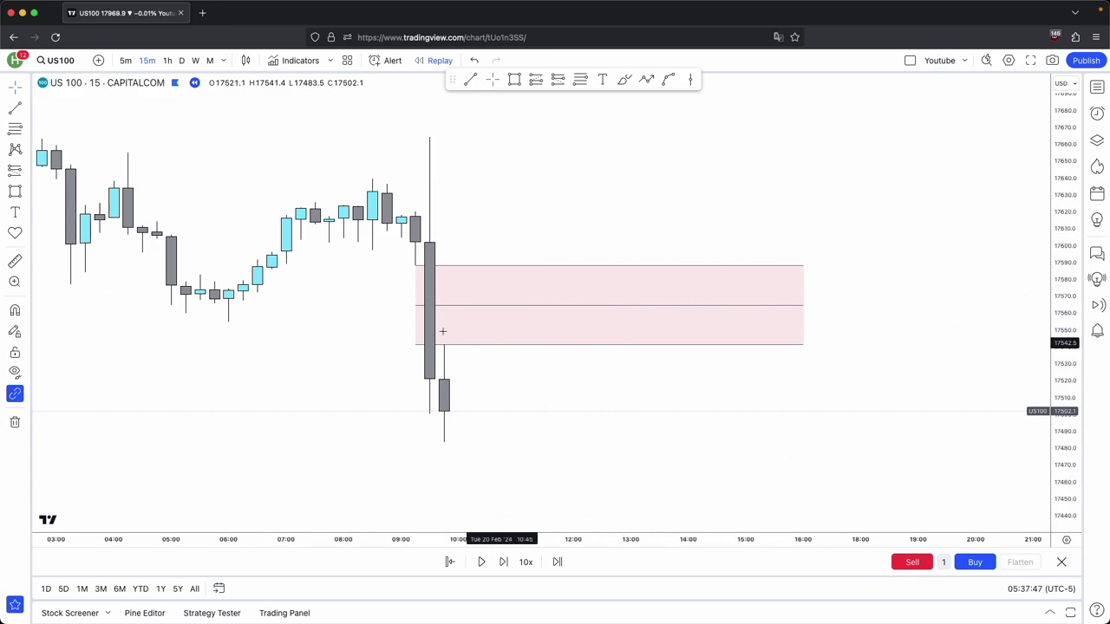
# Advance the bar replay candle by candle to about 16:30 on 20 February.
pyautogui.scroll(-5, 916, 396)
pyautogui.click(505, 562)
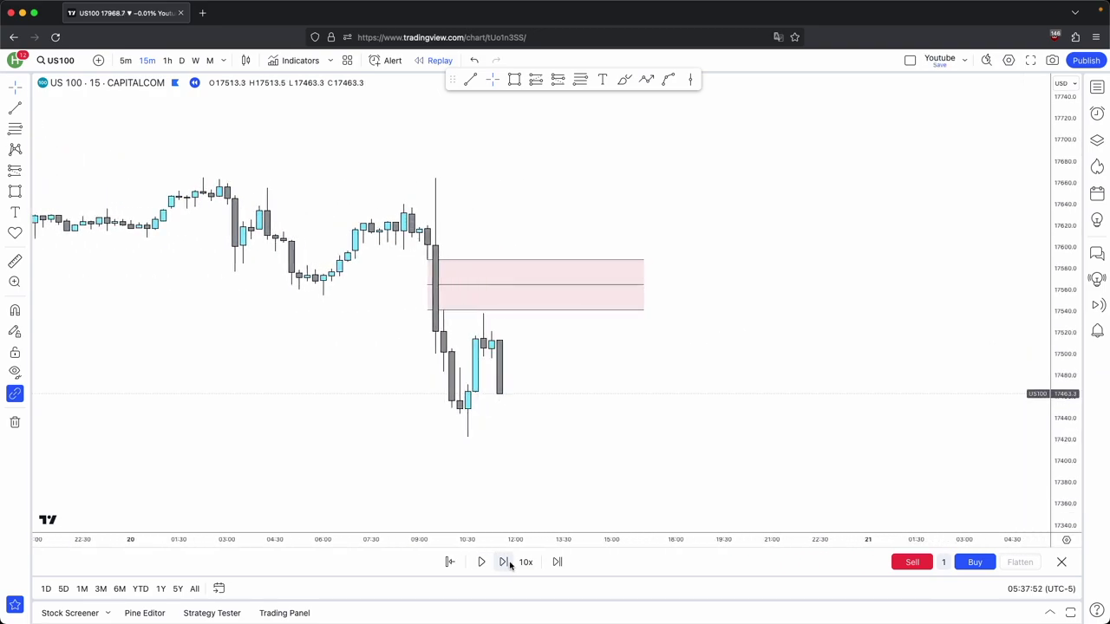
pyautogui.moveTo(533, 295); pyautogui.dragTo(662, 281)
pyautogui.scroll(1, 529, 300)
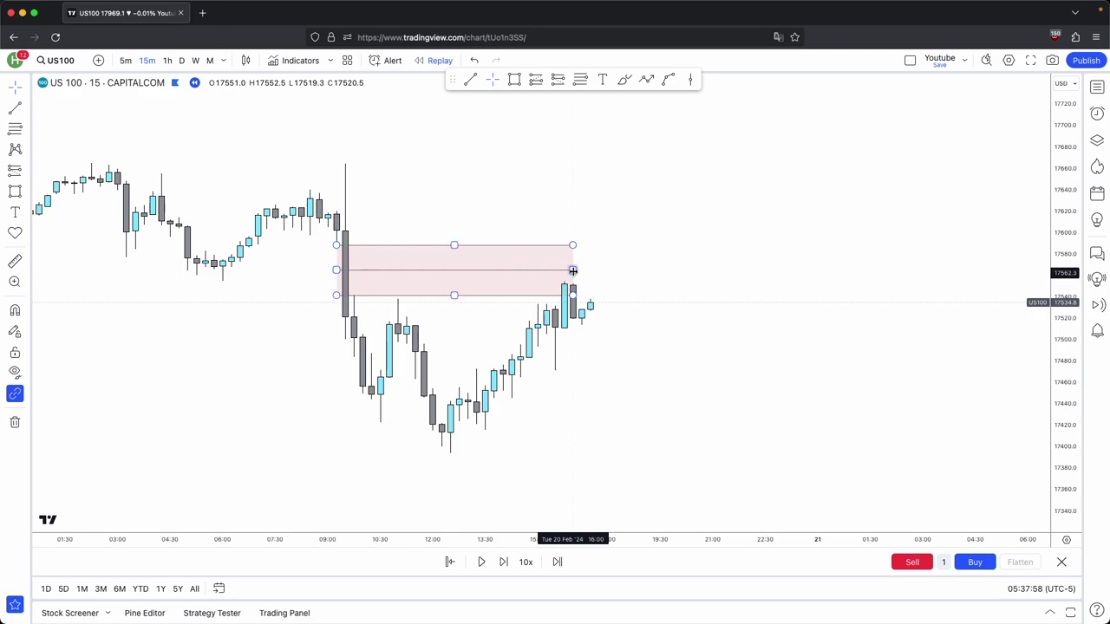
# Step the bar replay forward to about 10:45 on 21 February.
pyautogui.click(501, 562)
pyautogui.click(502, 562)
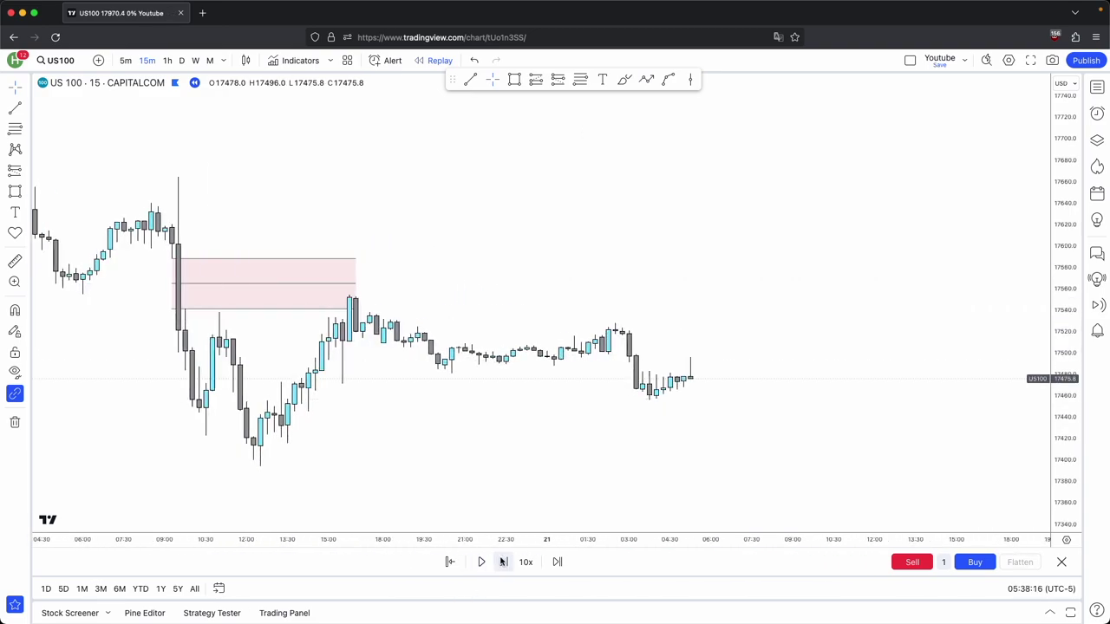
pyautogui.click(501, 562)
pyautogui.click(501, 562)
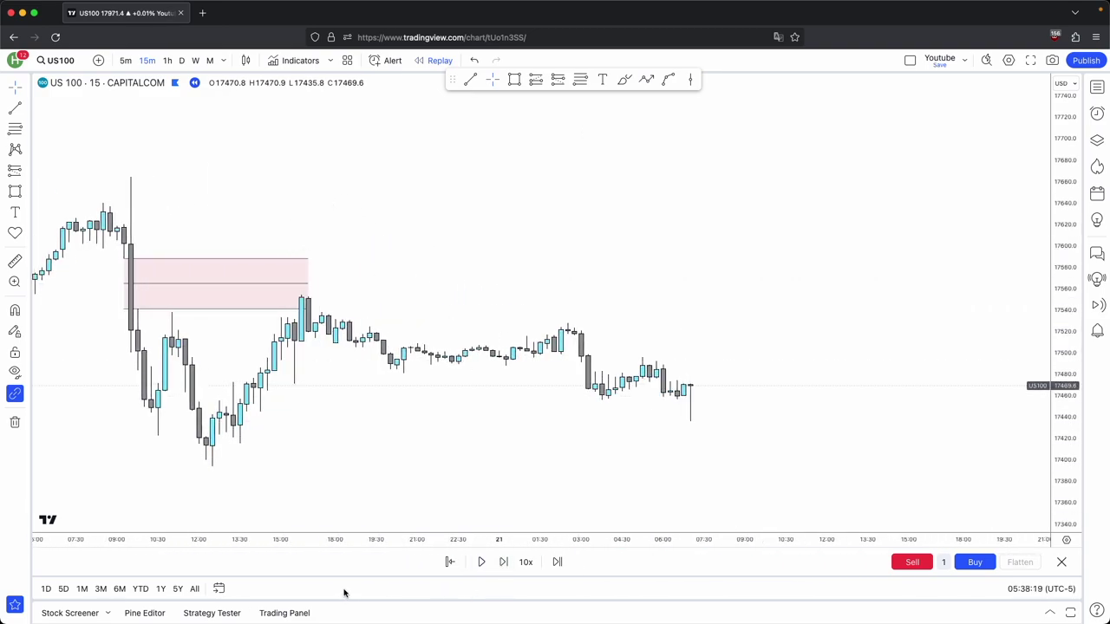
pyautogui.click(503, 566)
pyautogui.click(503, 567)
pyautogui.click(503, 566)
pyautogui.click(503, 566)
pyautogui.click(503, 567)
pyautogui.click(503, 566)
pyautogui.click(503, 567)
# Draw a trend line from the 20 February 12:30 low to the 21 February 09:45 low.
pyautogui.moveTo(184, 431); pyautogui.dragTo(313, 401)
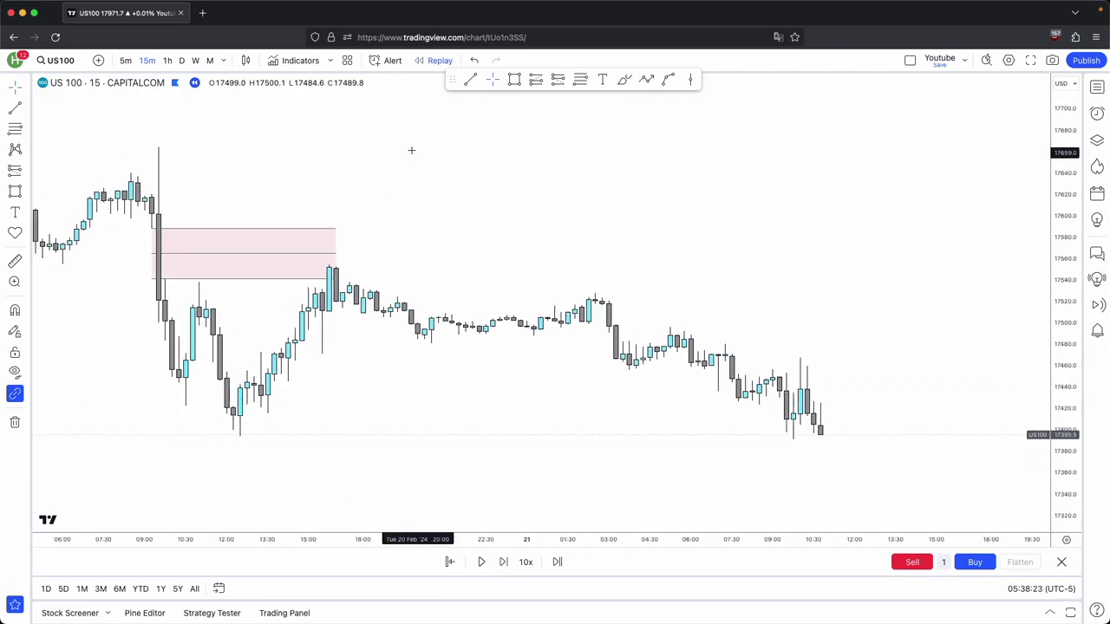
pyautogui.click(472, 85)
pyautogui.click(240, 437)
pyautogui.click(793, 438)
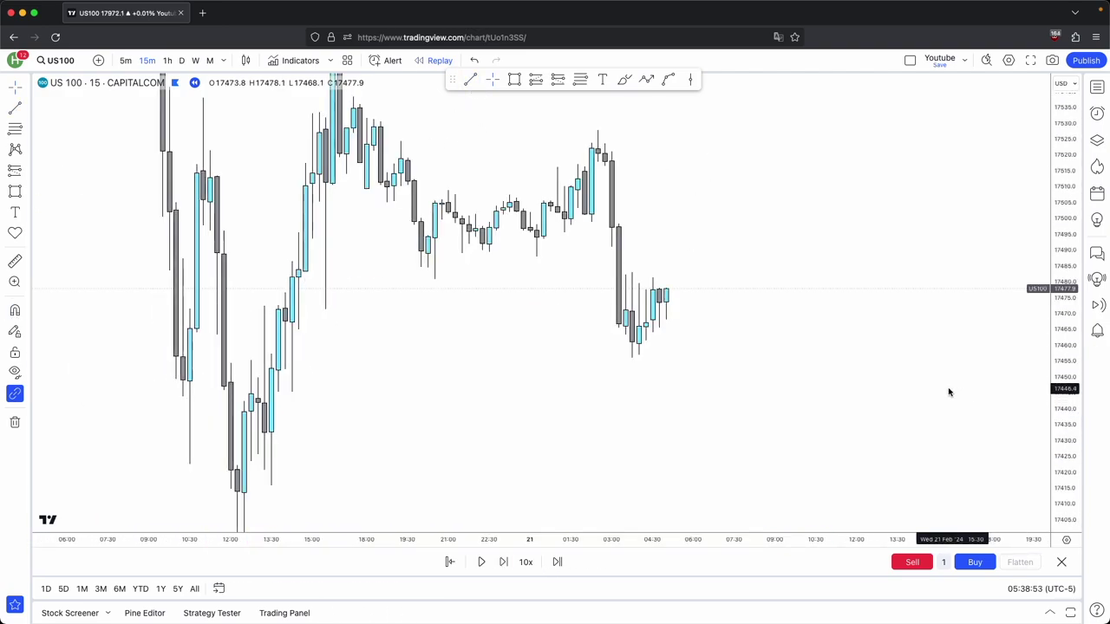
# Draw a rectangle over the 21 February gap from the 03:00 candle's low to the 03:30 candle's high, ending at about 08:30.
pyautogui.hscroll(5, 931, 457)
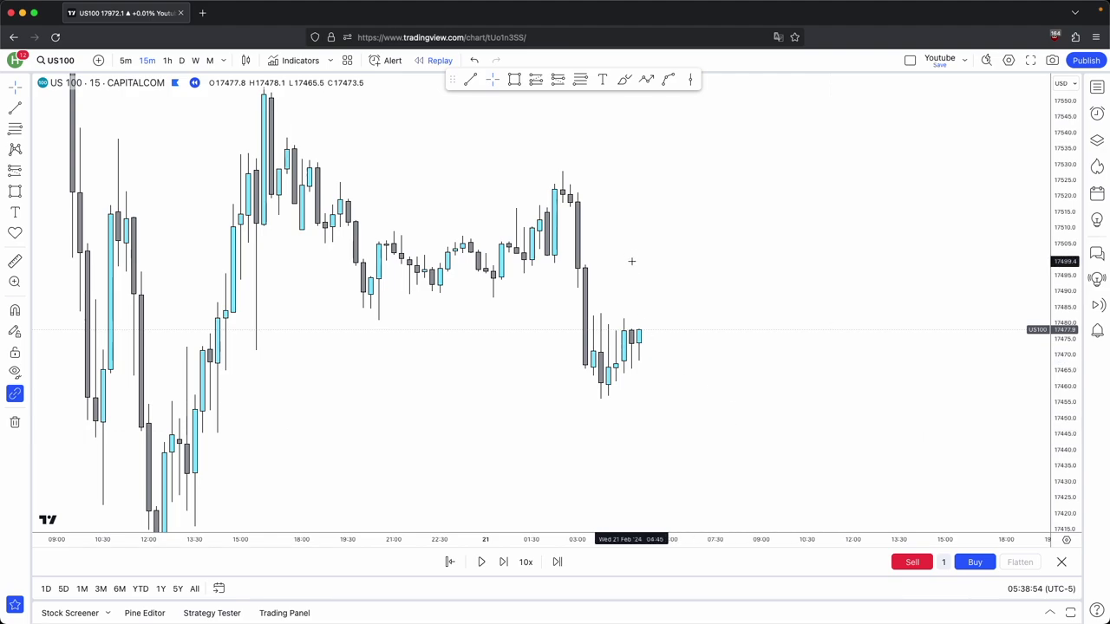
pyautogui.click(515, 80)
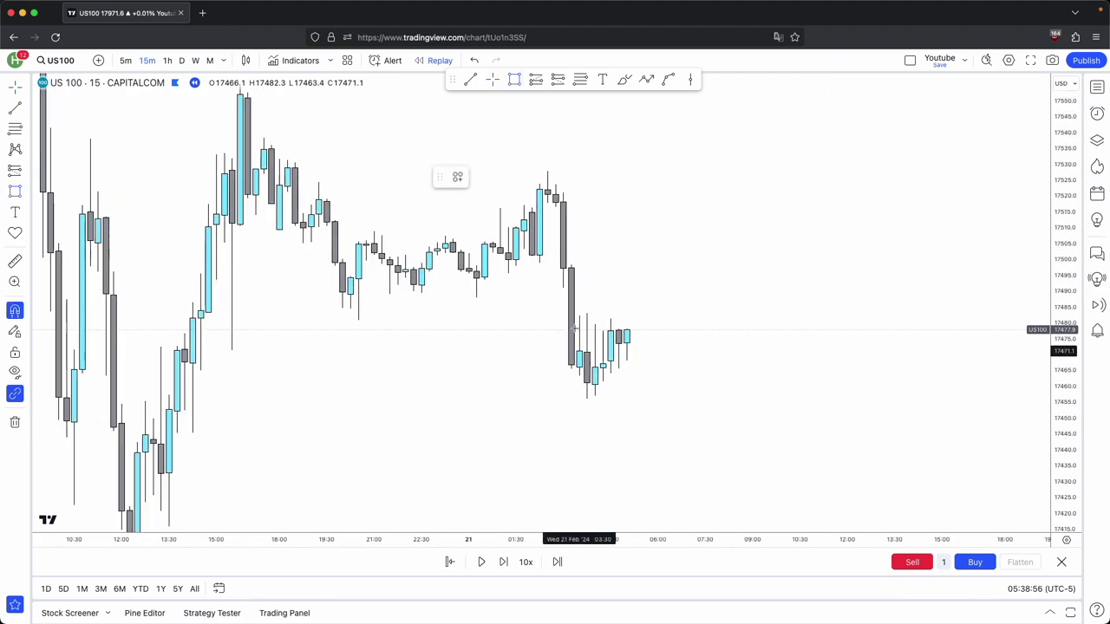
pyautogui.moveTo(563, 288)
pyautogui.mouseDown()
pyautogui.moveTo(586, 314)
pyautogui.moveTo(737, 315)
pyautogui.mouseUp()
pyautogui.click(734, 396)
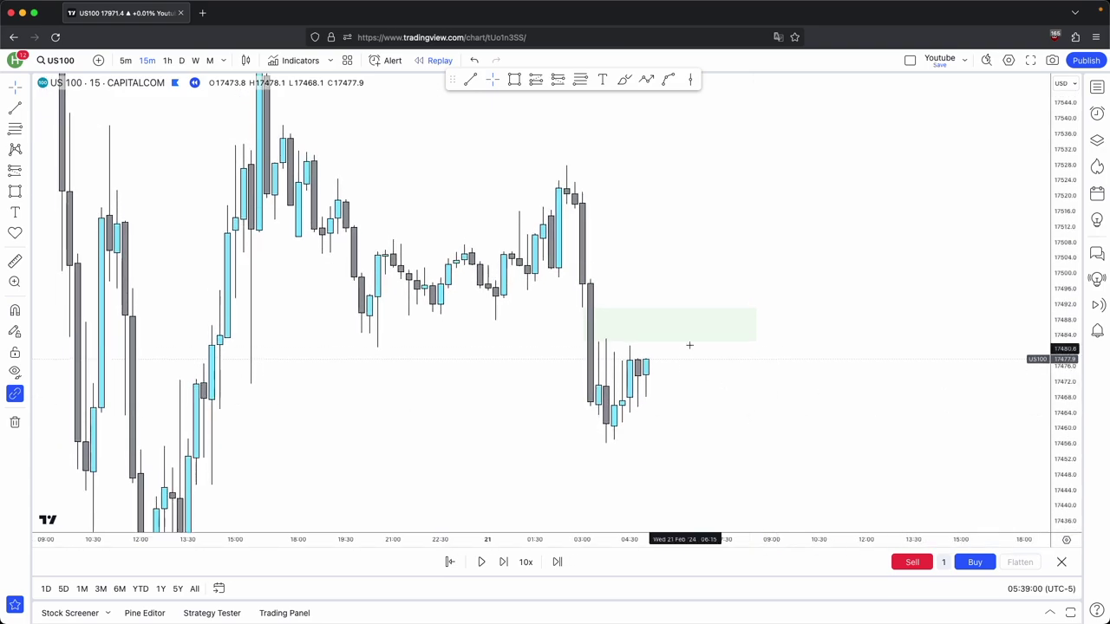
# Change the 21 February gap rectangle's fill colour to light red.
pyautogui.click(692, 337)
pyautogui.click(501, 178)
pyautogui.click(502, 215)
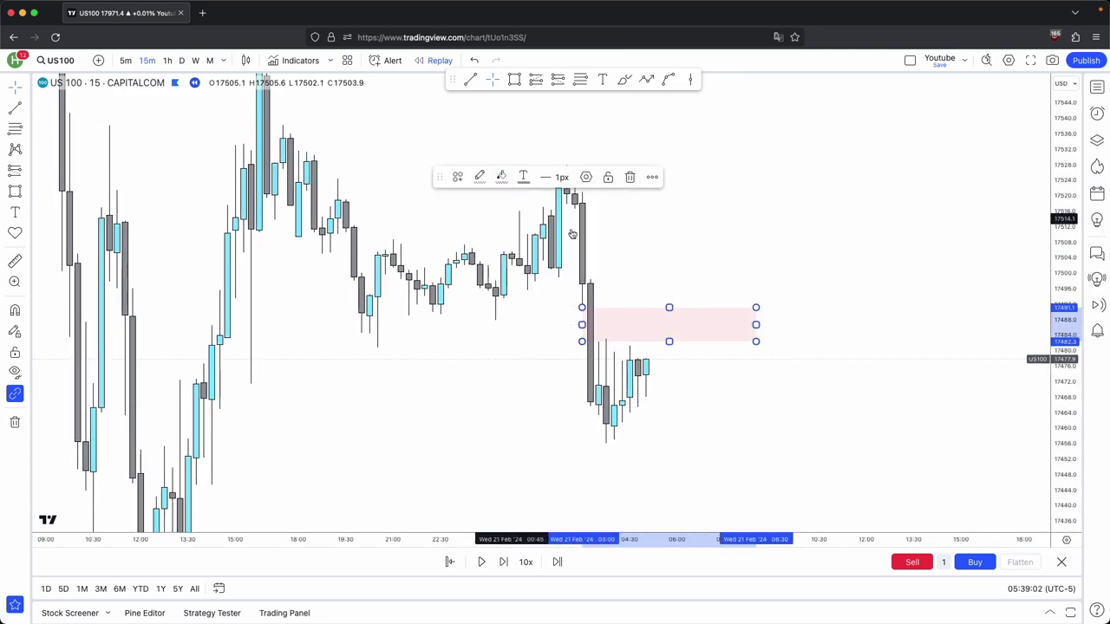
pyautogui.click(758, 252)
# Overlay a Fibonacci retracement on the 21 February gap rectangle, from 17491.1 at 03:00 to its lower edge at 08:30.
pyautogui.click(572, 80)
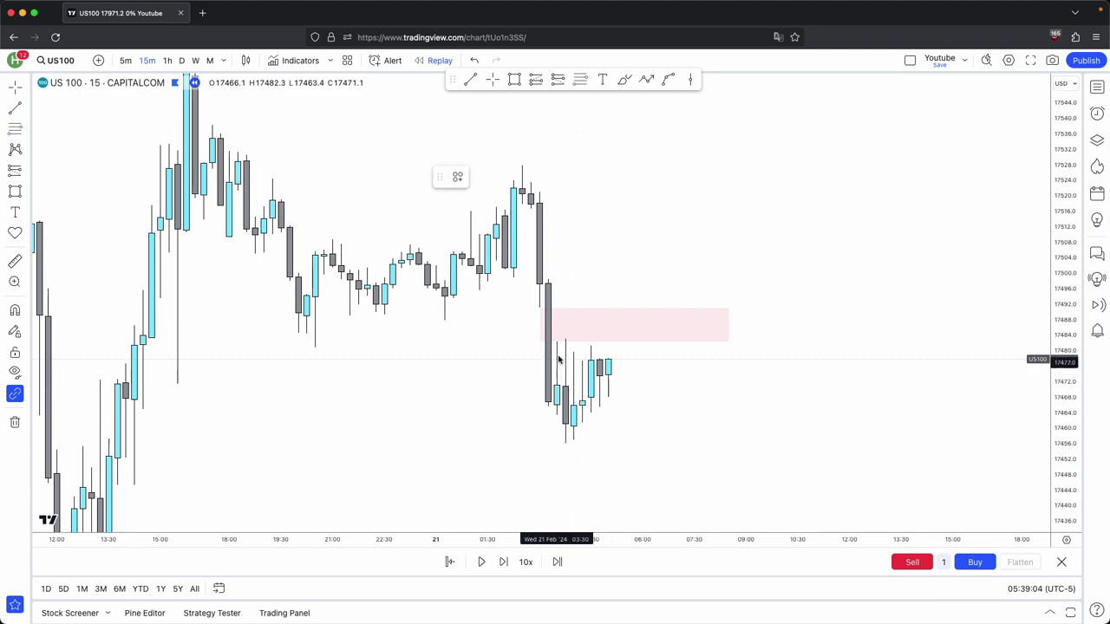
pyautogui.click(540, 307)
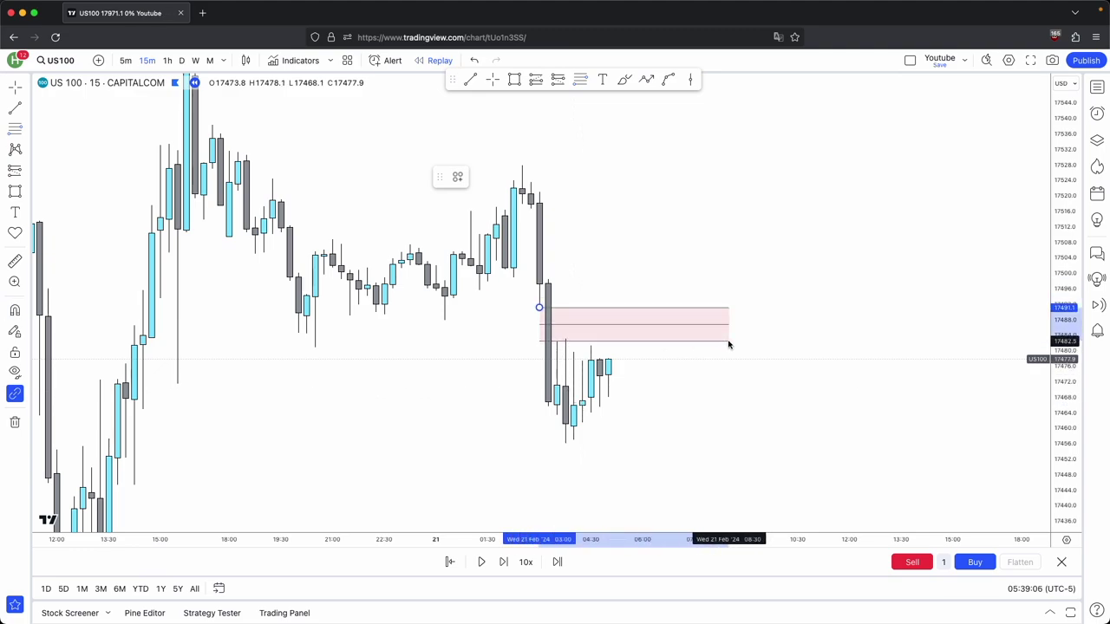
pyautogui.click(728, 345)
pyautogui.hscroll(3, 741, 399)
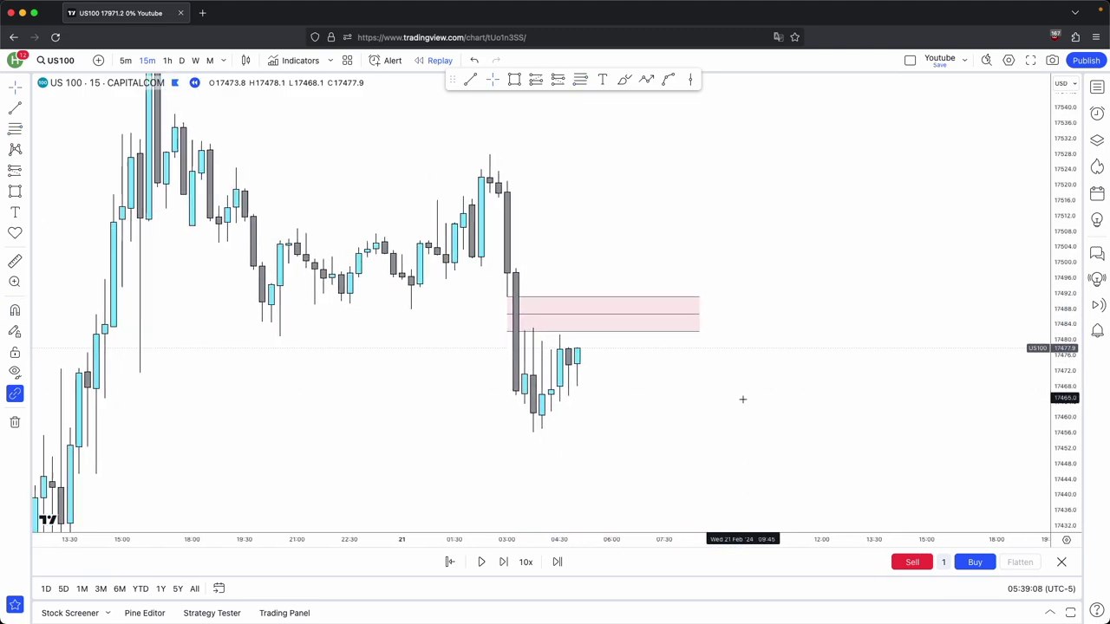
# Advance the bar replay to the 06:00 candle on 21 February to check the reaction at the gap.
pyautogui.click(503, 562)
pyautogui.click(508, 564)
pyautogui.click(508, 563)
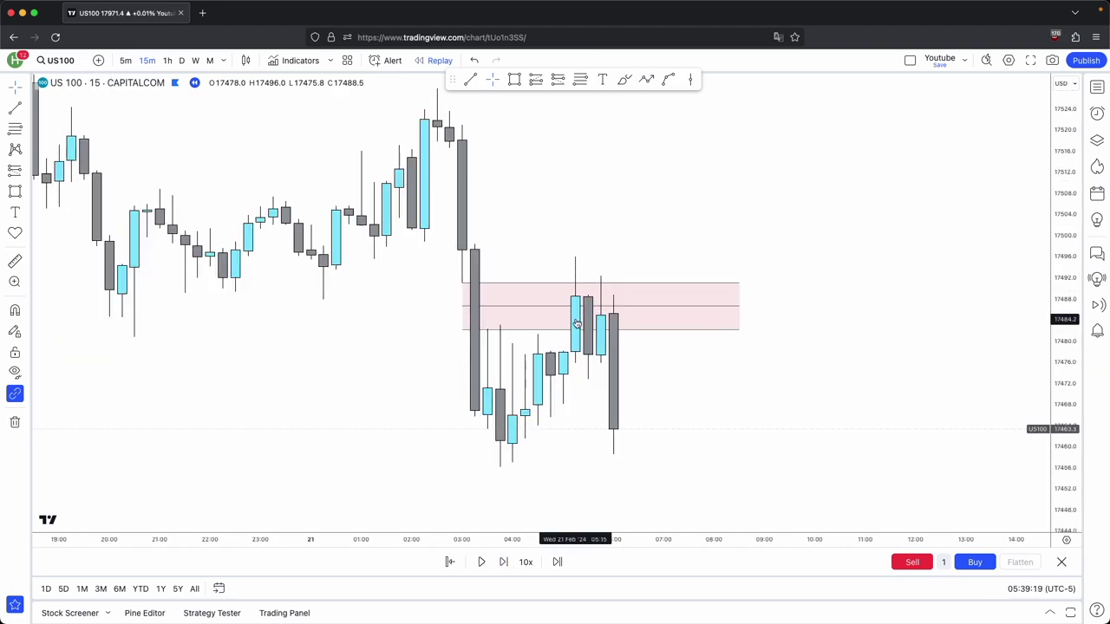
pyautogui.click(555, 309)
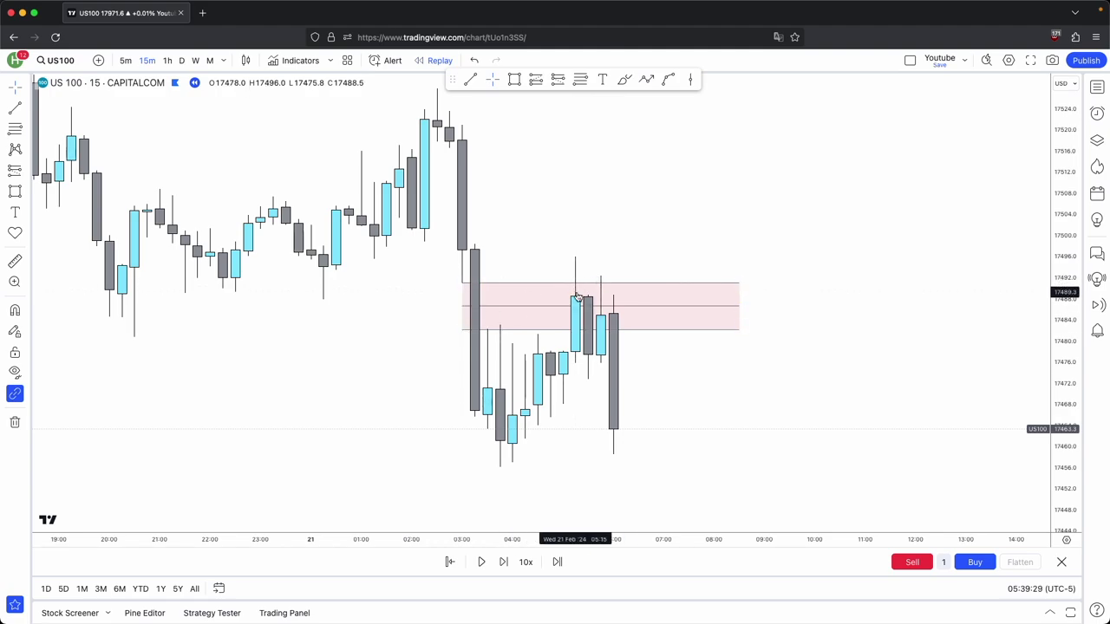
# Draw a small rectangle around the upper wick of the 21 February 05:15 candle, spanning 05:00 to 05:30 above its body.
pyautogui.moveTo(591, 254); pyautogui.dragTo(653, 254)
pyautogui.scroll(1, 683, 252)
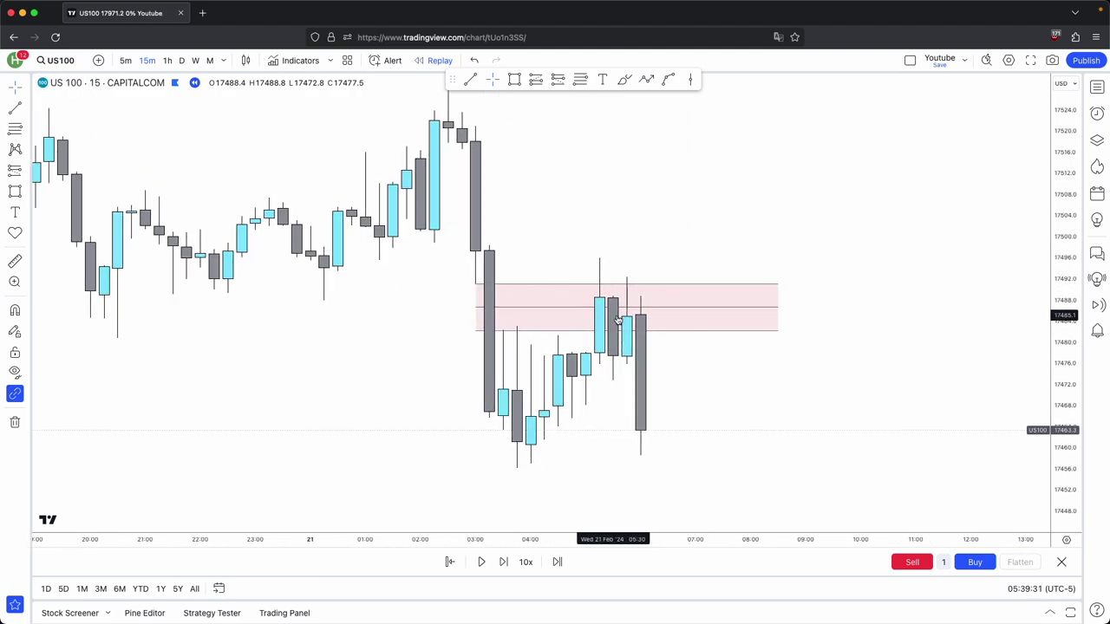
pyautogui.scroll(1, 728, 338)
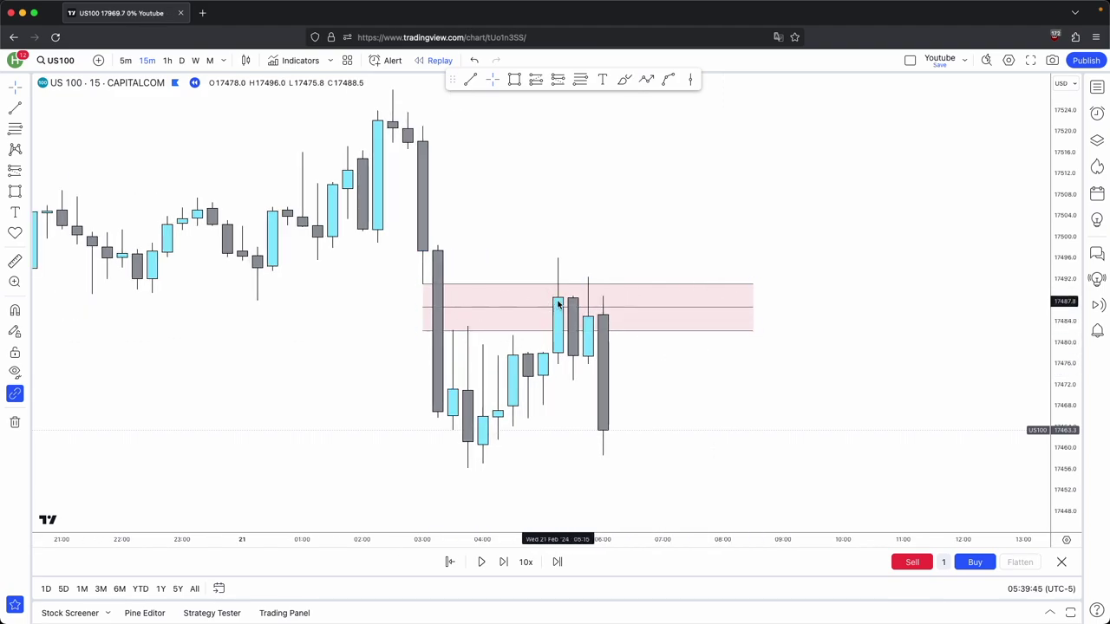
pyautogui.scroll(1, 646, 251)
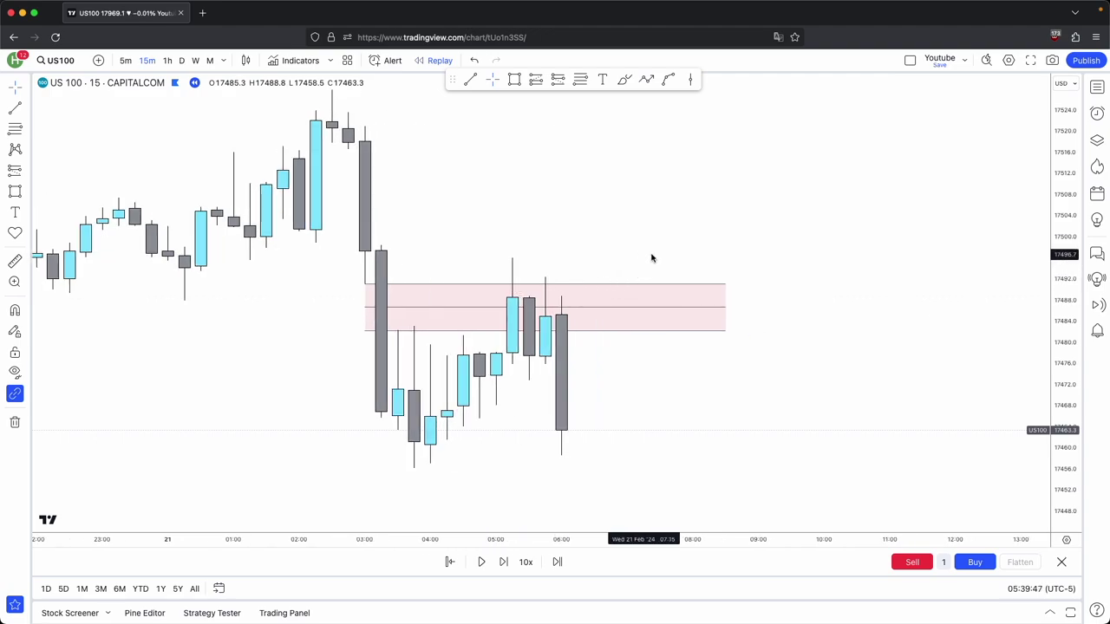
pyautogui.moveTo(625, 373); pyautogui.dragTo(669, 368)
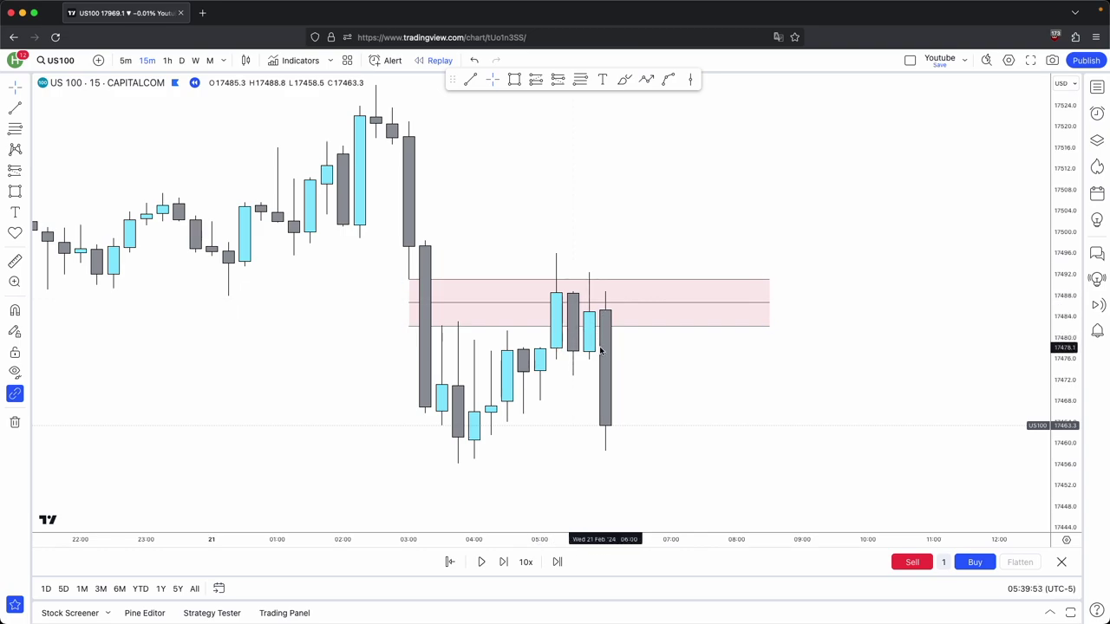
pyautogui.scroll(1, 612, 339)
pyautogui.click(514, 79)
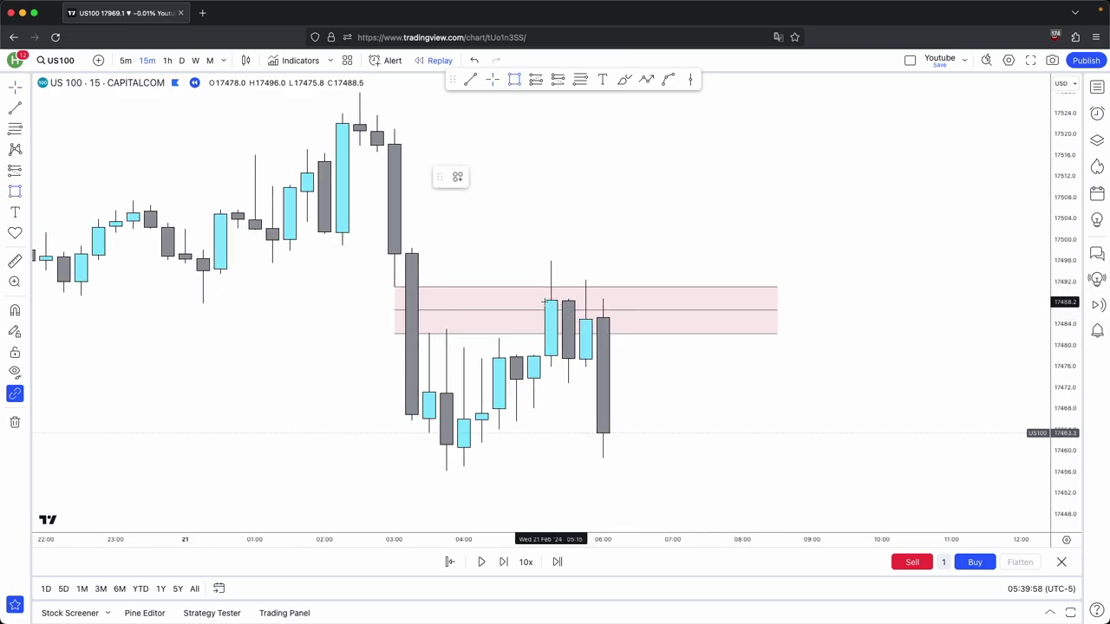
pyautogui.click(568, 266)
pyautogui.moveTo(551, 283); pyautogui.dragTo(541, 283)
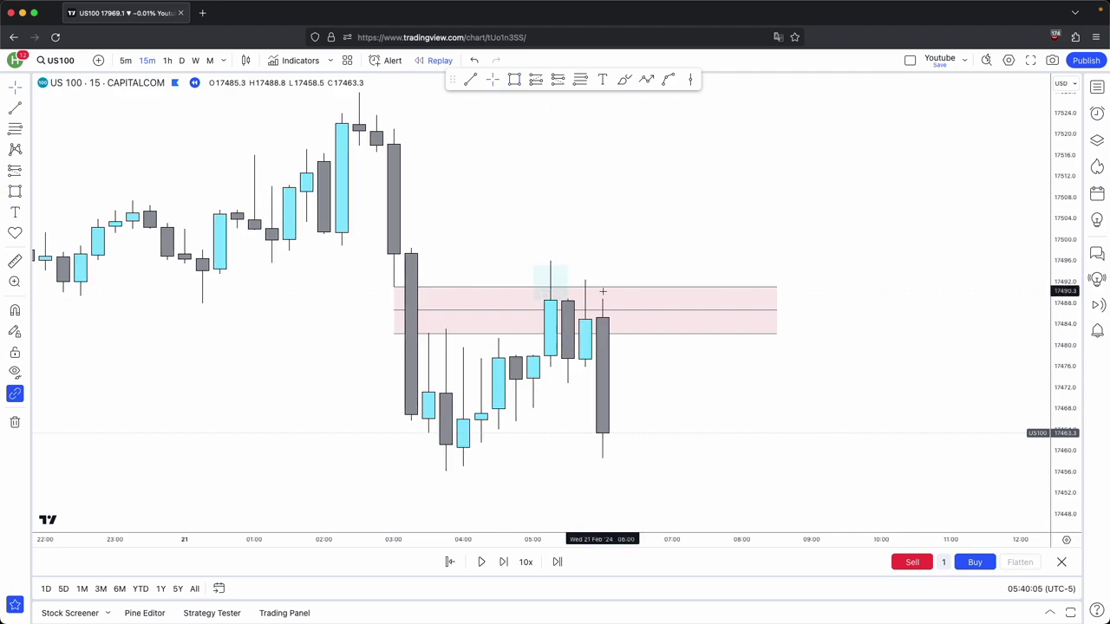
pyautogui.moveTo(602, 291); pyautogui.dragTo(627, 293)
pyautogui.moveTo(1073, 422); pyautogui.dragTo(1070, 323)
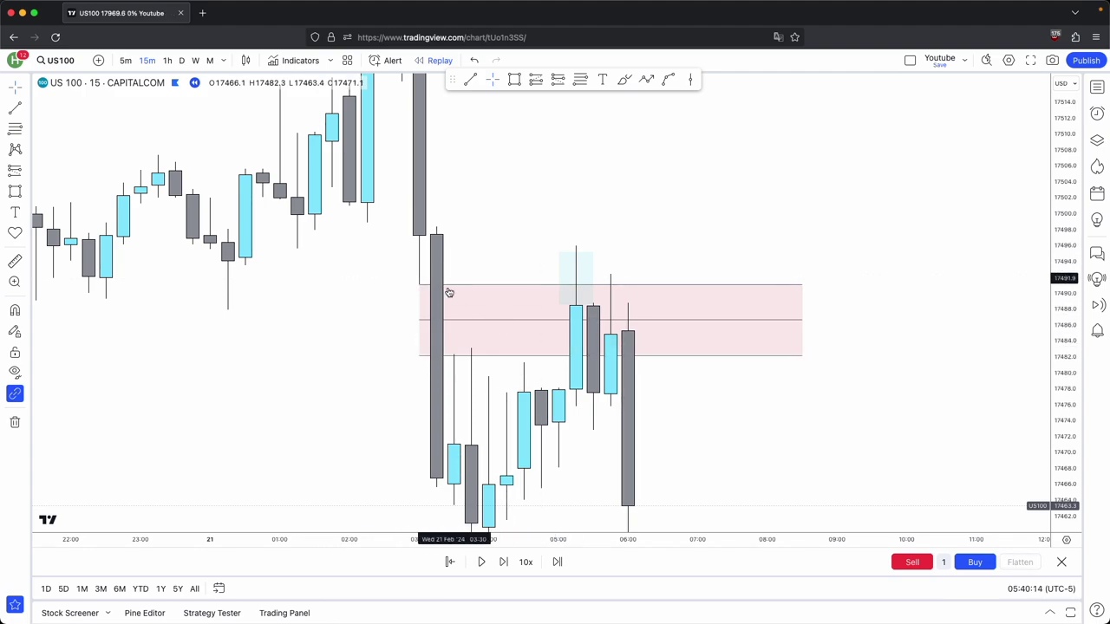
# Delete the drawings on the 21 February 03:00 gap and advance the bar replay to the 10:30 candle.
pyautogui.click(520, 321)
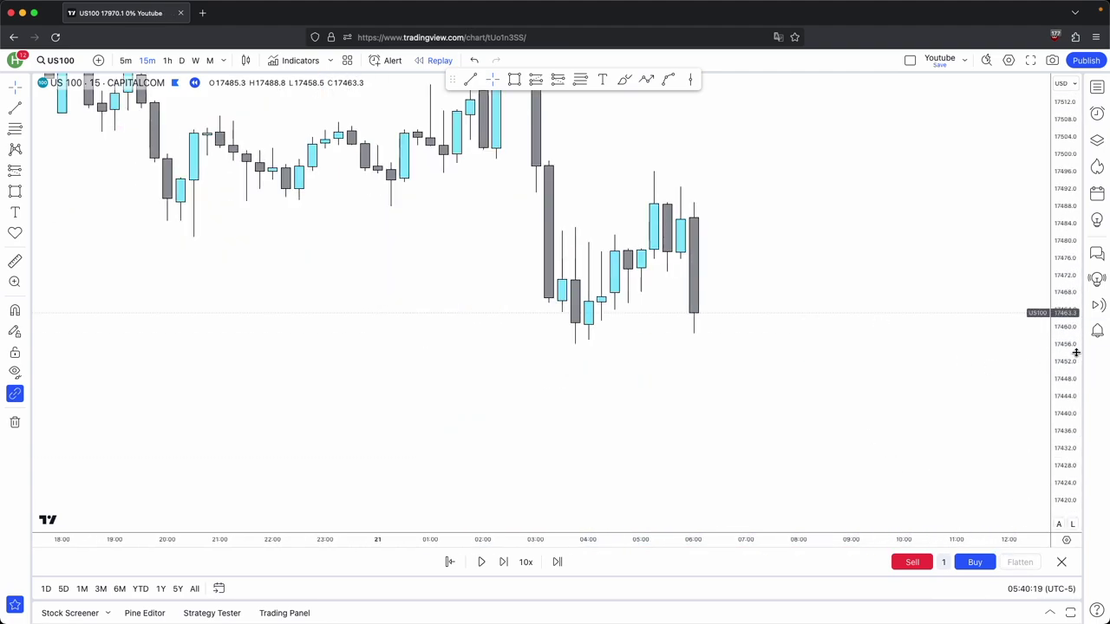
pyautogui.click(503, 562)
pyautogui.click(503, 561)
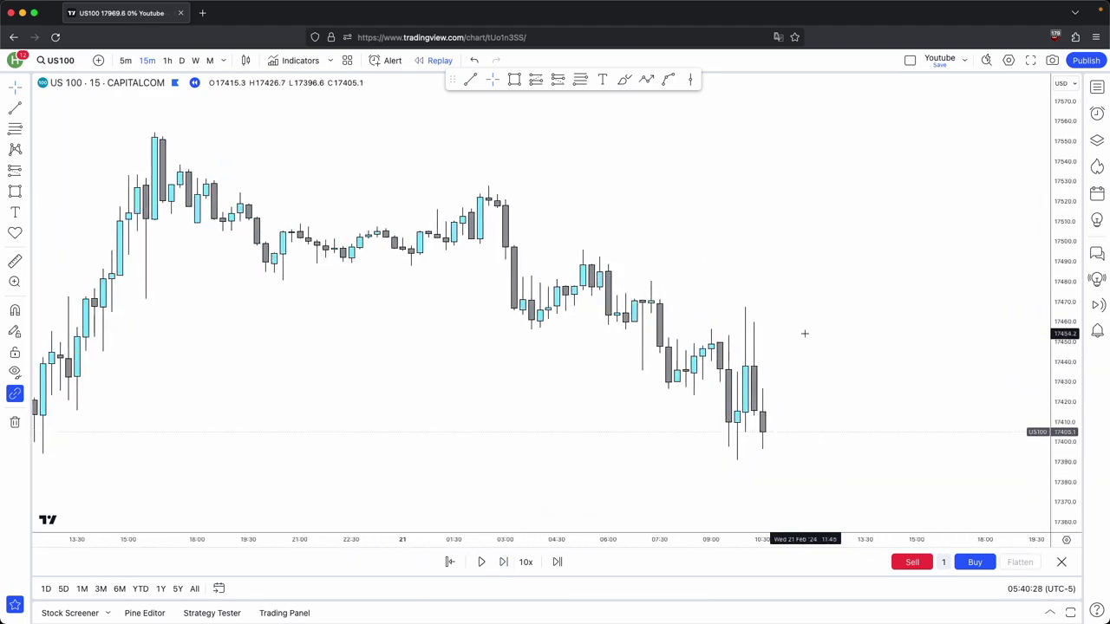
# Draw a rectangle over the gap from the 07:15 candle's low at 17464.3 to the 07:45 candle's high, ending at about 11:30.
pyautogui.scroll(3, 807, 333)
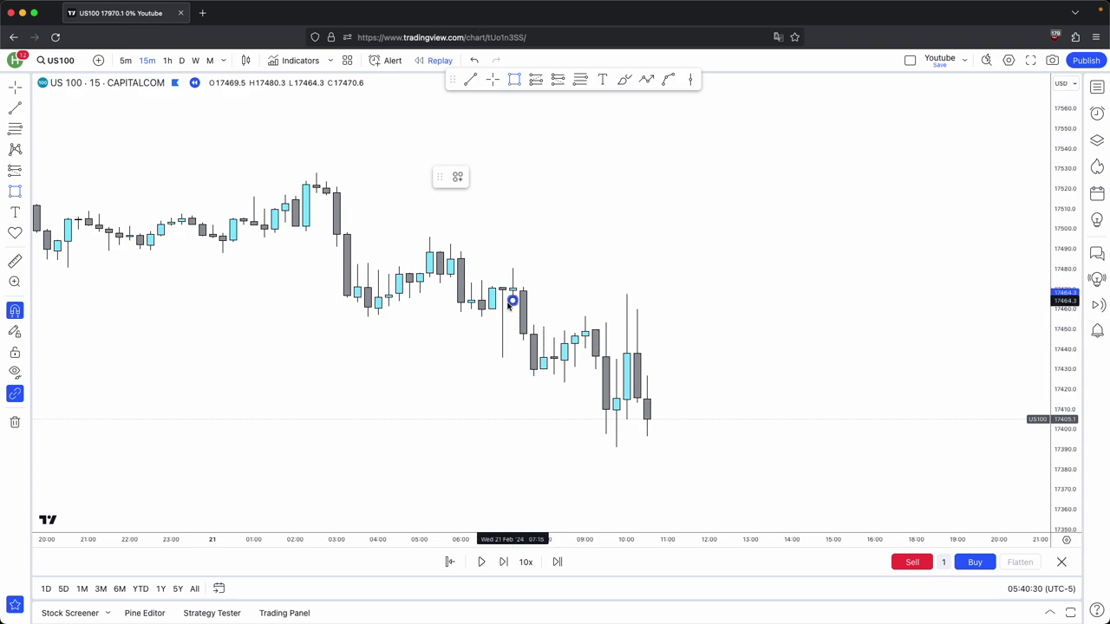
pyautogui.keyDown('super'); pyautogui.click(532, 325); pyautogui.keyUp('super')
pyautogui.moveTo(534, 313); pyautogui.dragTo(688, 334)
pyautogui.click(710, 228)
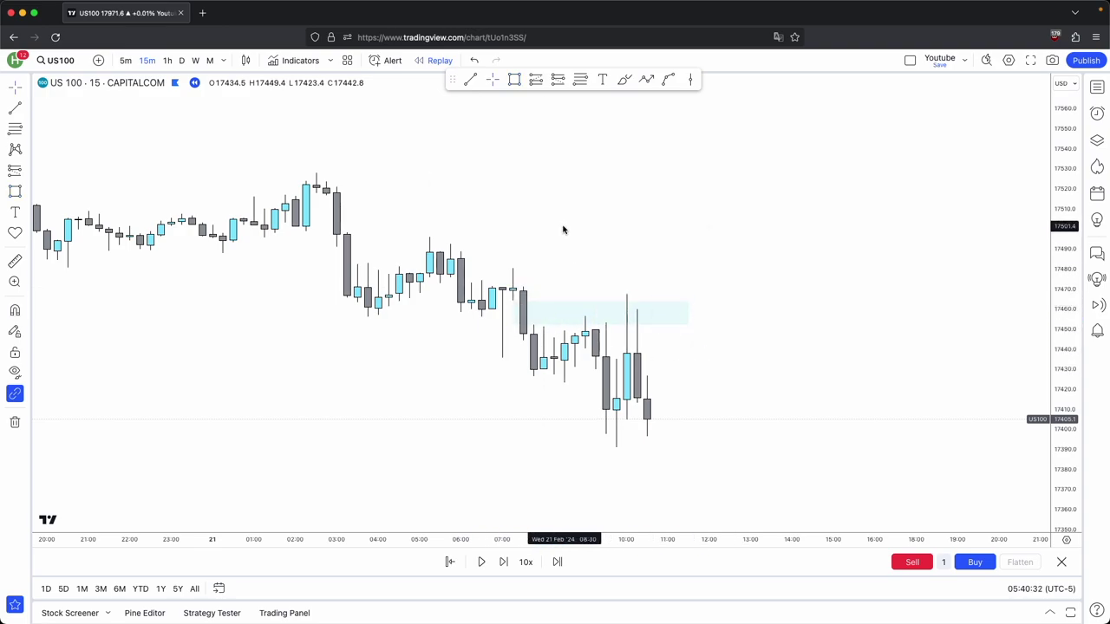
# Overlay a Fibonacci retracement on the 07:15 gap rectangle, from 17464.3 at 07:15 to its lower edge at 11:30.
pyautogui.moveTo(1065, 434); pyautogui.dragTo(1065, 328)
pyautogui.click(581, 80)
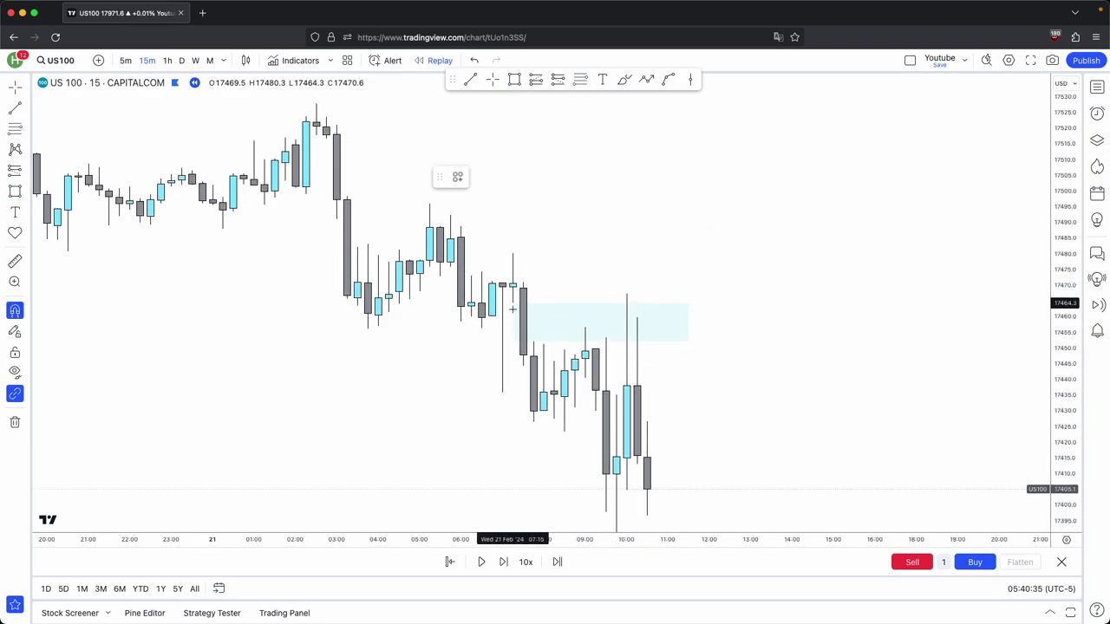
pyautogui.keyDown('super'); pyautogui.click(512, 305); pyautogui.keyUp('super')
pyautogui.click(688, 341)
pyautogui.click(744, 350)
pyautogui.moveTo(743, 349); pyautogui.dragTo(754, 339)
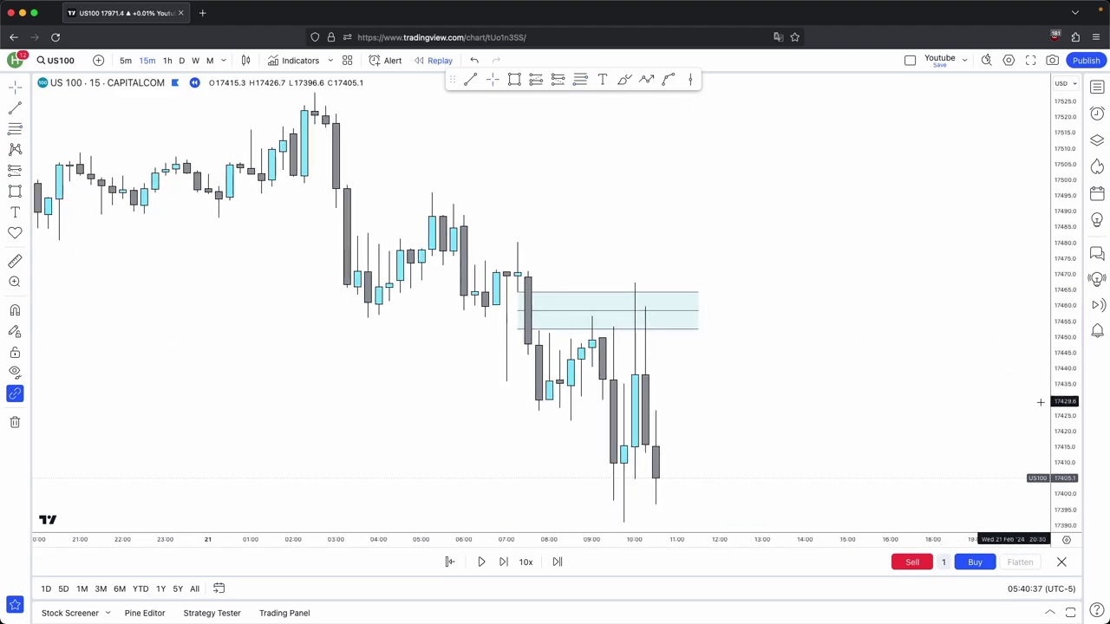
# Draw a rectangle over the gap between the 05:45 candle's low and the 06:15 candle's high, extending it to 07:45.
pyautogui.moveTo(1063, 409); pyautogui.dragTo(1063, 300)
pyautogui.scroll(2, 716, 307)
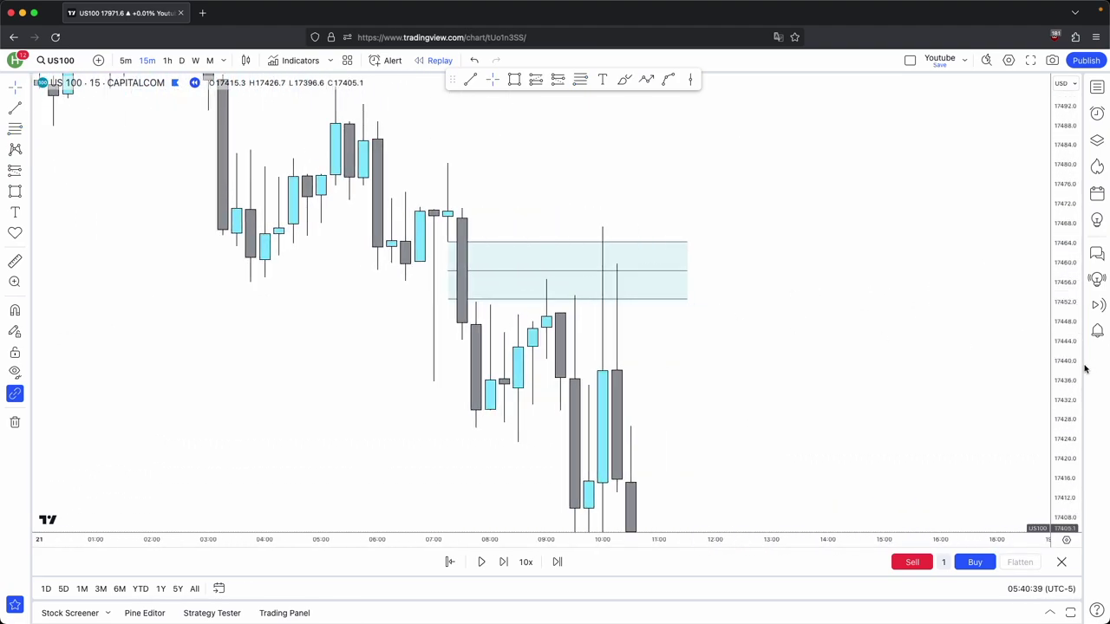
pyautogui.scroll(1, 800, 327)
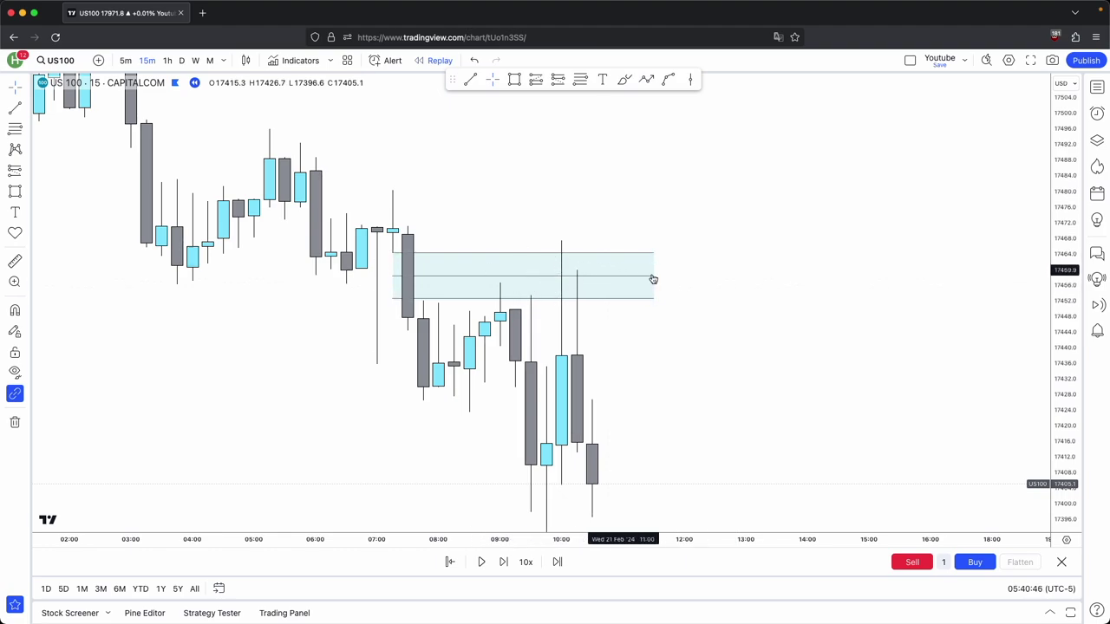
pyautogui.moveTo(673, 282); pyautogui.dragTo(700, 283)
pyautogui.moveTo(703, 275); pyautogui.dragTo(986, 378)
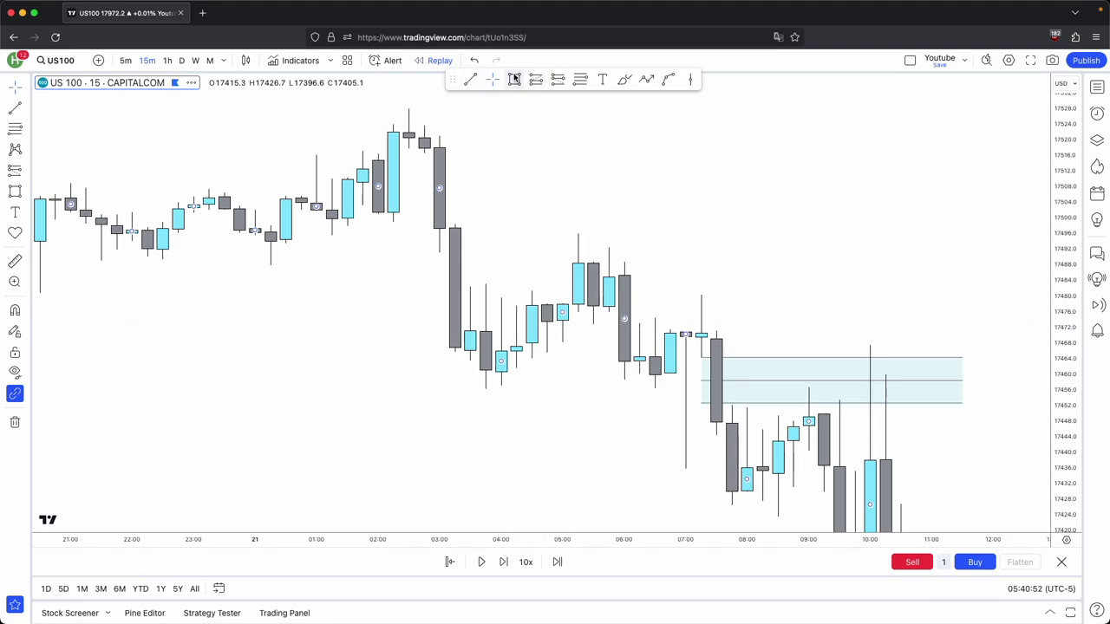
pyautogui.click(514, 79)
pyautogui.click(639, 318)
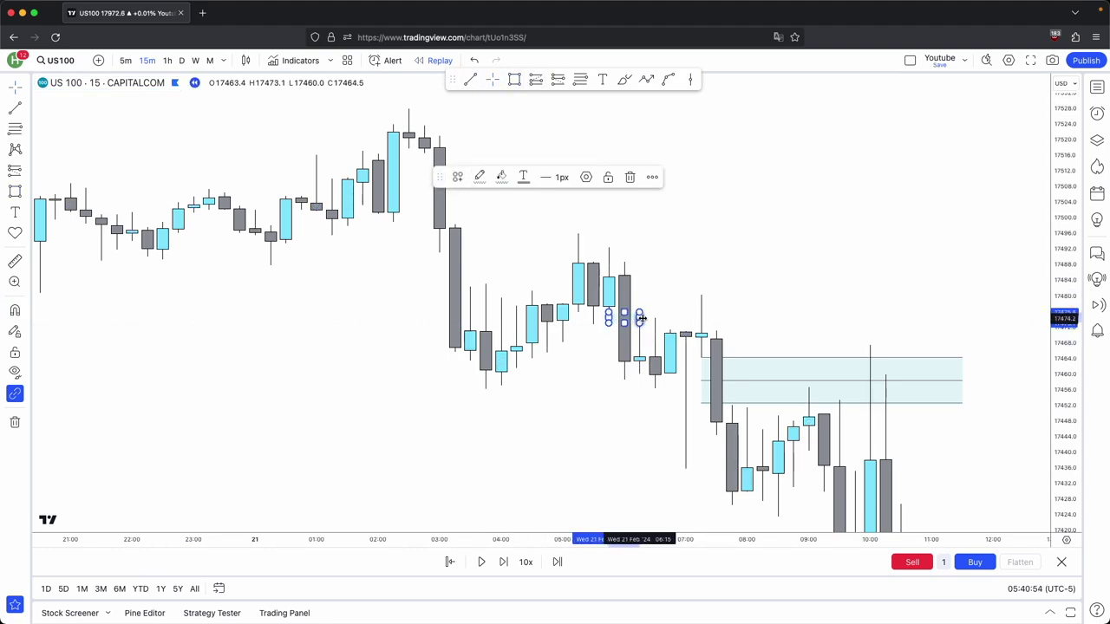
pyautogui.moveTo(639, 318); pyautogui.dragTo(732, 319)
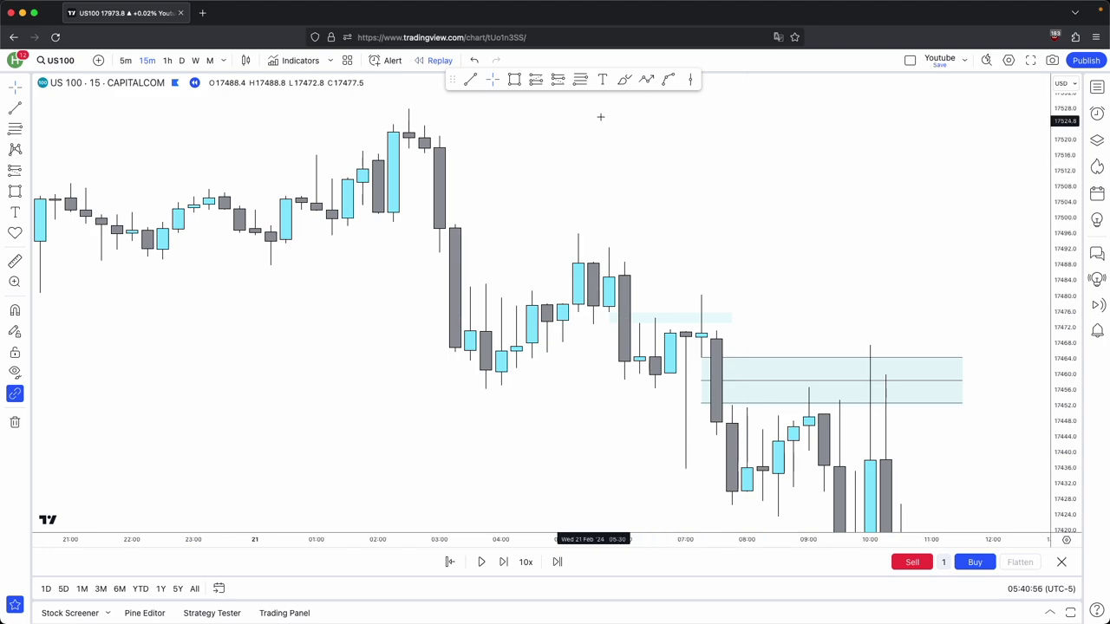
# Overlay a Fibonacci retracement on the 05:45 gap rectangle, from 17475.8 at 05:45 to its lower edge at 07:45.
pyautogui.click(609, 312)
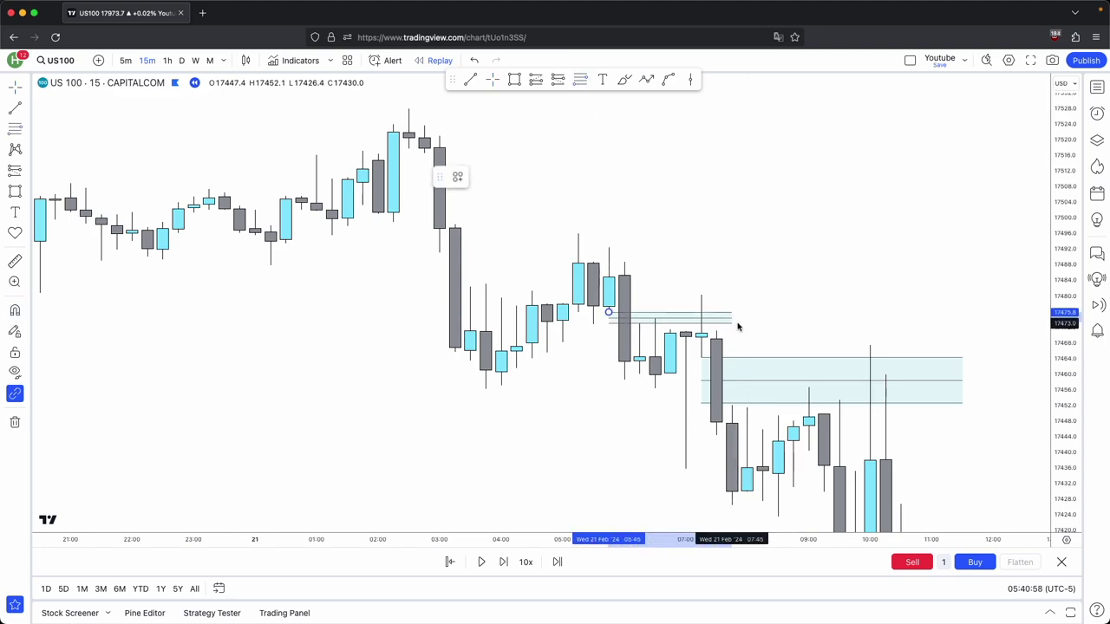
pyautogui.click(735, 325)
pyautogui.moveTo(809, 327); pyautogui.dragTo(720, 316)
# Examine how price reacts at the midpoints of the 05:45 and 07:15 gap rectangles on 21 February.
pyautogui.scroll(1, 720, 317)
pyautogui.moveTo(1065, 416); pyautogui.dragTo(1065, 243)
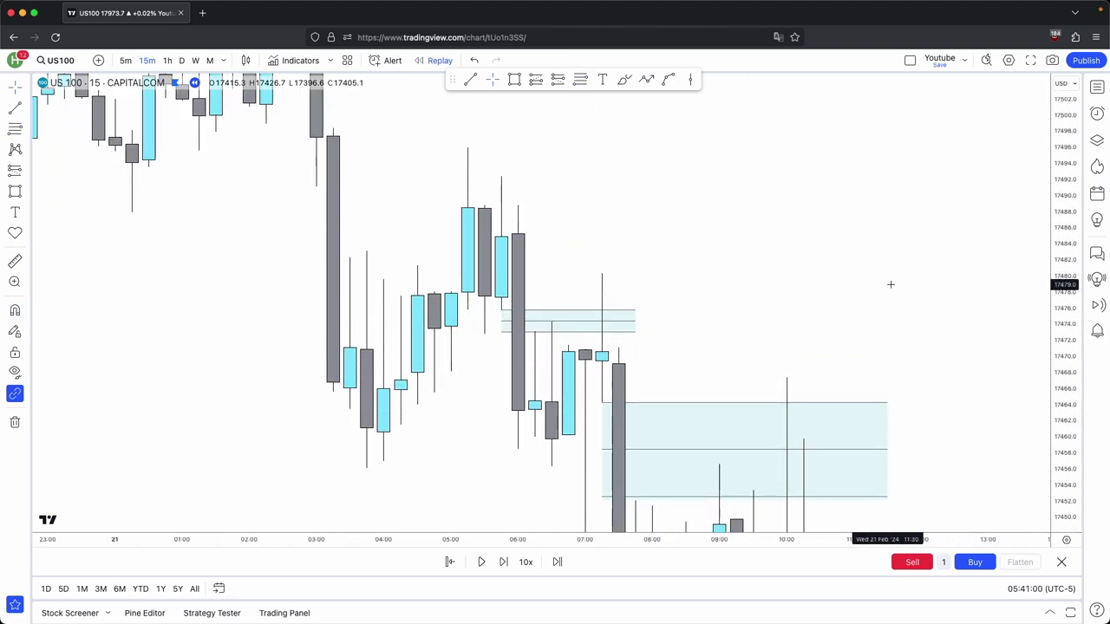
pyautogui.moveTo(891, 285); pyautogui.dragTo(893, 251)
pyautogui.moveTo(717, 310); pyautogui.dragTo(686, 292)
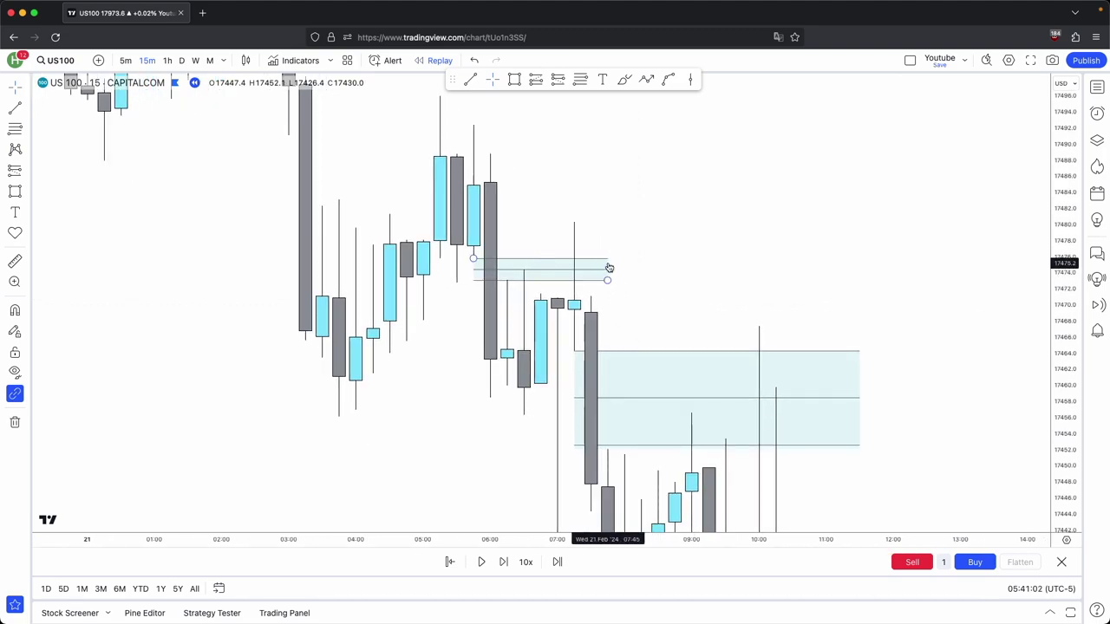
pyautogui.moveTo(1067, 334); pyautogui.dragTo(896, 285)
pyautogui.scroll(-3, 897, 286)
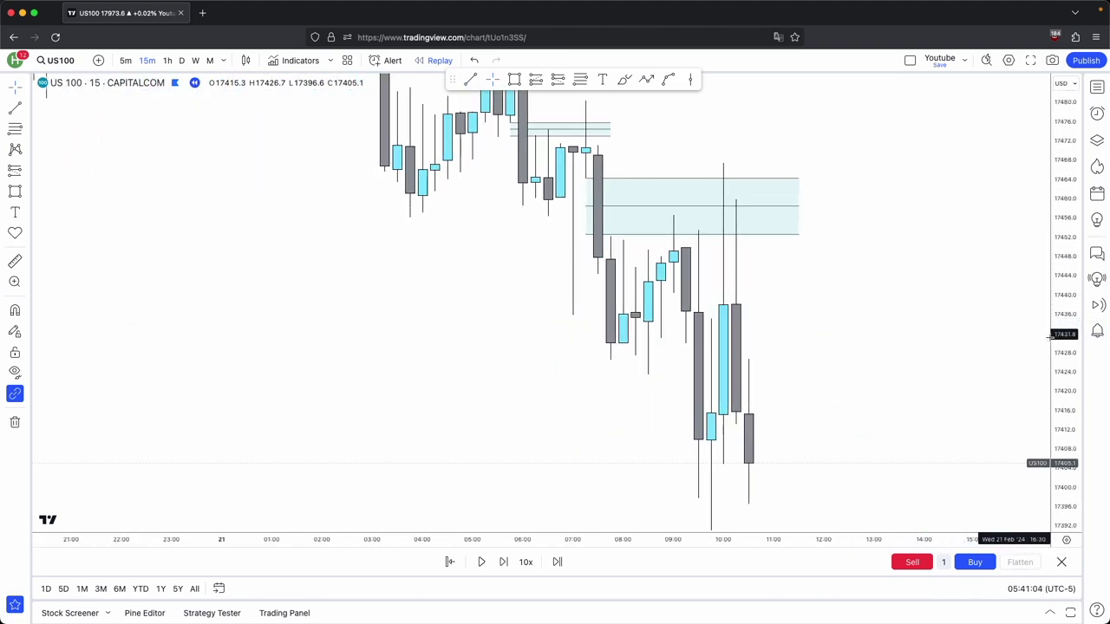
pyautogui.moveTo(1048, 334); pyautogui.dragTo(1035, 436)
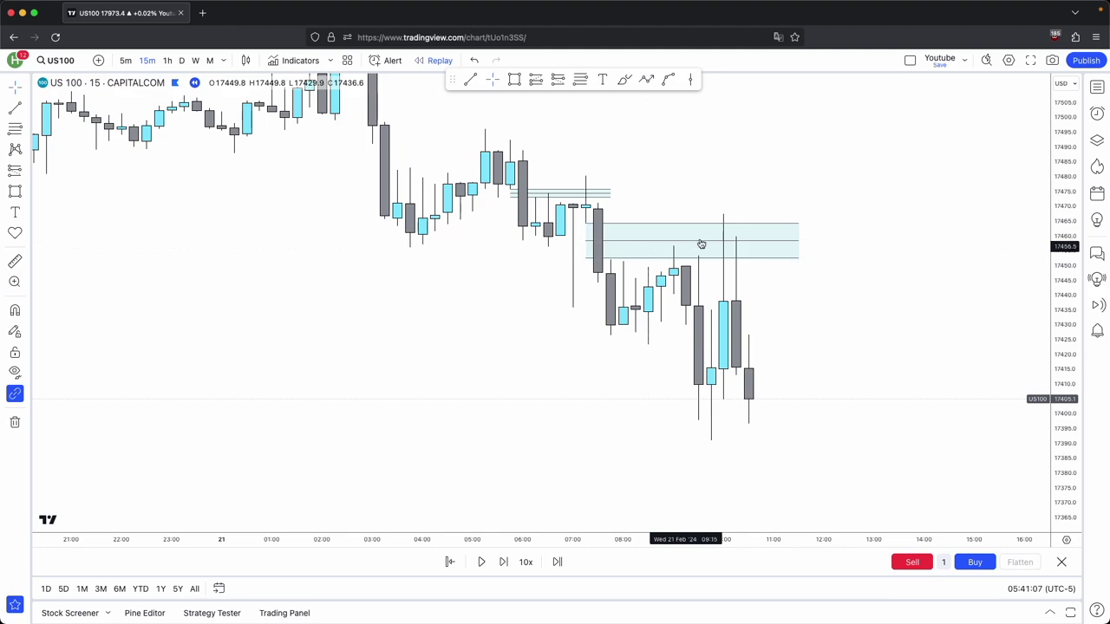
pyautogui.moveTo(836, 382); pyautogui.dragTo(713, 314)
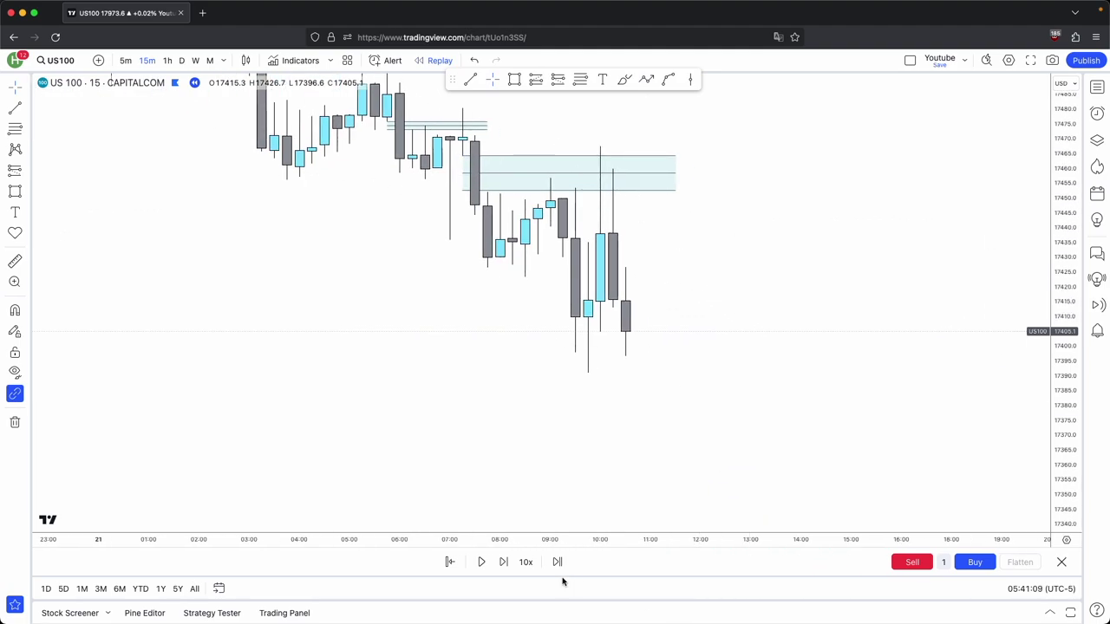
# Advance the bar replay several bars past the 10:30 candle on 21 February.
pyautogui.click(503, 566)
pyautogui.click(503, 565)
pyautogui.click(503, 565)
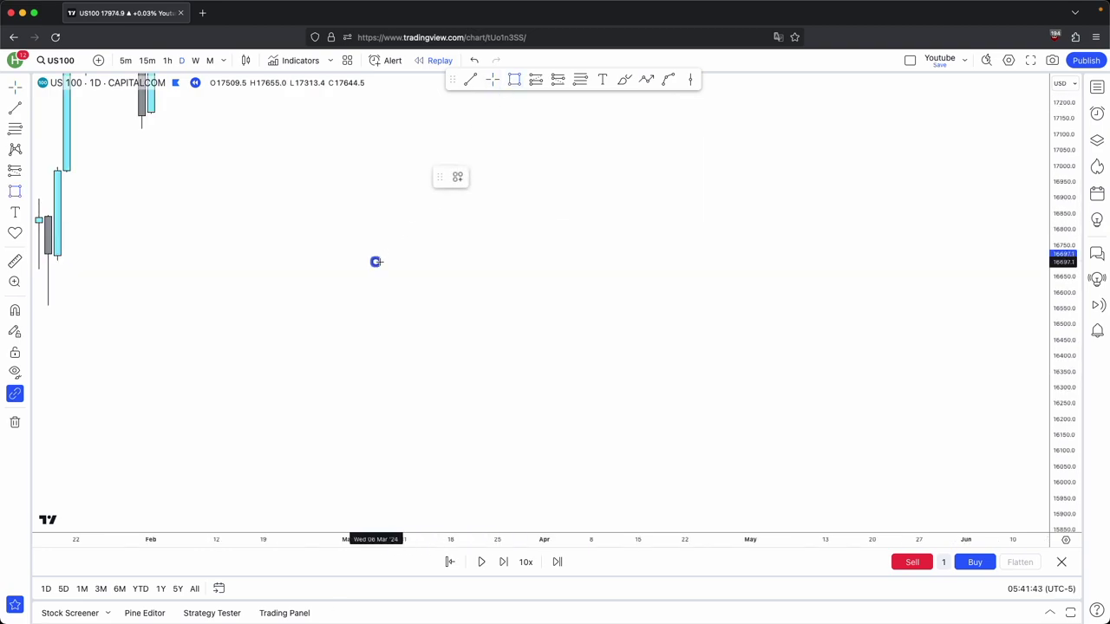
# Draw a rectangle in the empty area of the daily chart, from 16697.1 on 6 March to about 16405 on 8 May.
pyautogui.click(375, 262)
pyautogui.click(797, 353)
pyautogui.click(648, 235)
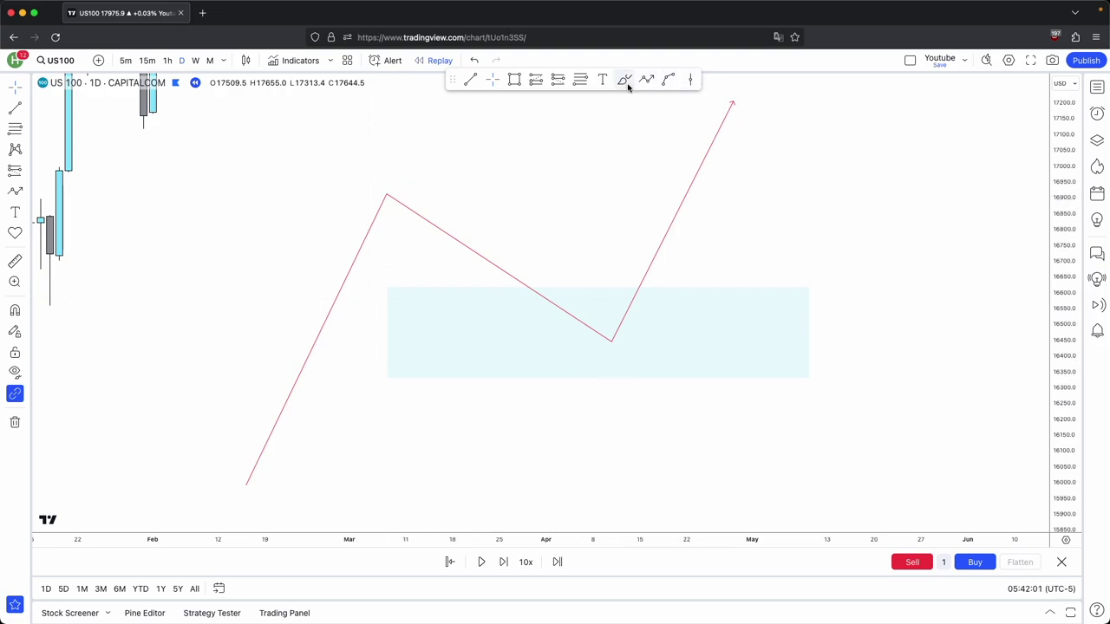
# Draw a zigzag path along the red arrow, falling from about 16880 on 7 March into the rectangle and rising to about 17080.
pyautogui.click(425, 199)
pyautogui.click(443, 239)
pyautogui.click(479, 230)
pyautogui.click(499, 273)
pyautogui.click(526, 250)
pyautogui.click(537, 301)
pyautogui.click(573, 279)
pyautogui.click(573, 332)
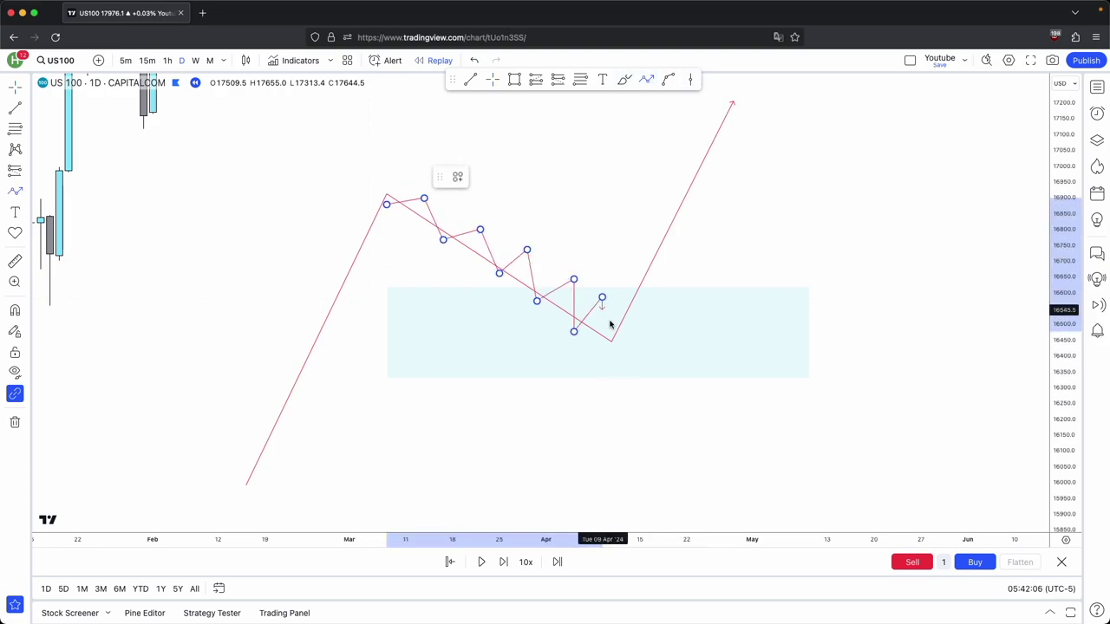
pyautogui.click(621, 358)
pyautogui.click(649, 249)
pyautogui.click(668, 288)
pyautogui.click(687, 179)
pyautogui.click(696, 201)
pyautogui.click(705, 141)
pyautogui.scroll(1, 609, 303)
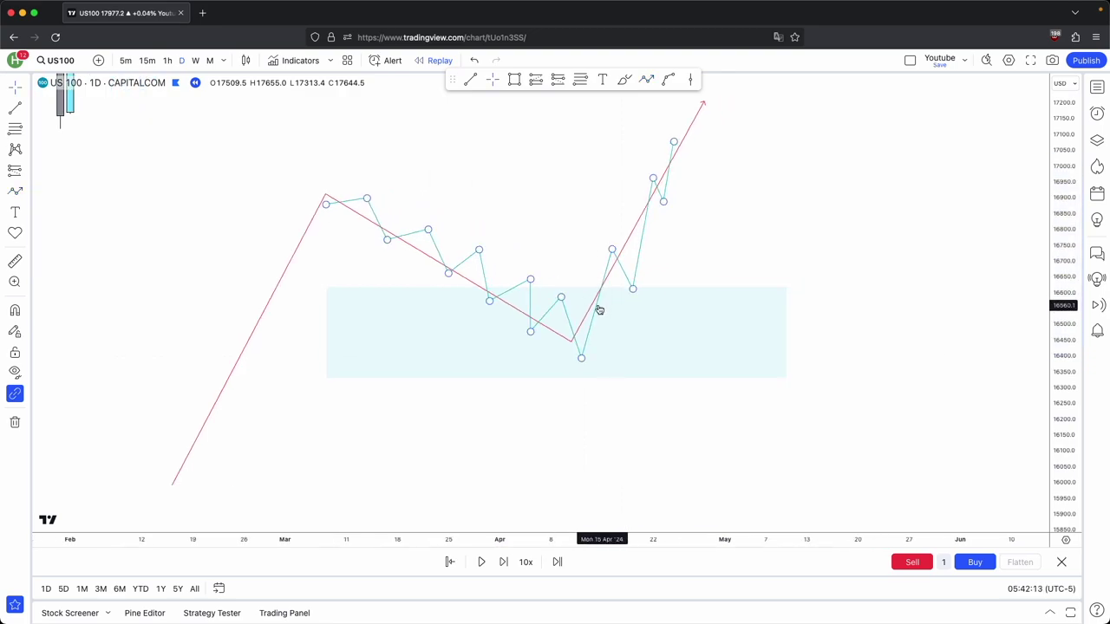
# Extend the rectangle's starting edge back to about 23 February, before the rising red leg's peak.
pyautogui.moveTo(829, 224); pyautogui.dragTo(870, 231)
pyautogui.scroll(1, 870, 231)
pyautogui.moveTo(1073, 365); pyautogui.dragTo(1072, 307)
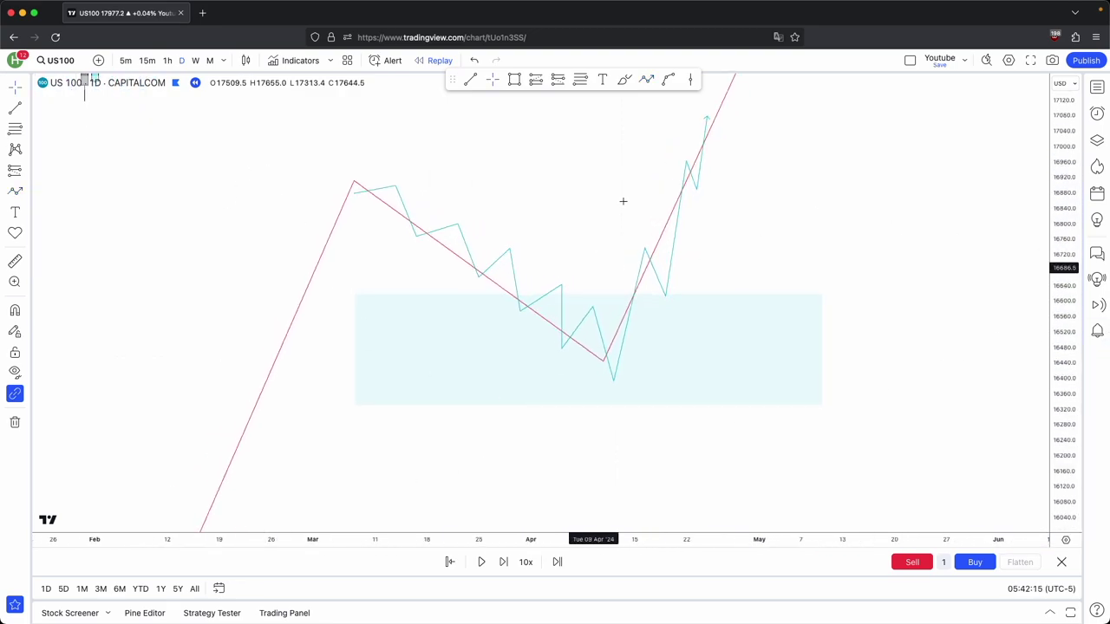
pyautogui.click(353, 350)
pyautogui.moveTo(352, 351); pyautogui.dragTo(260, 355)
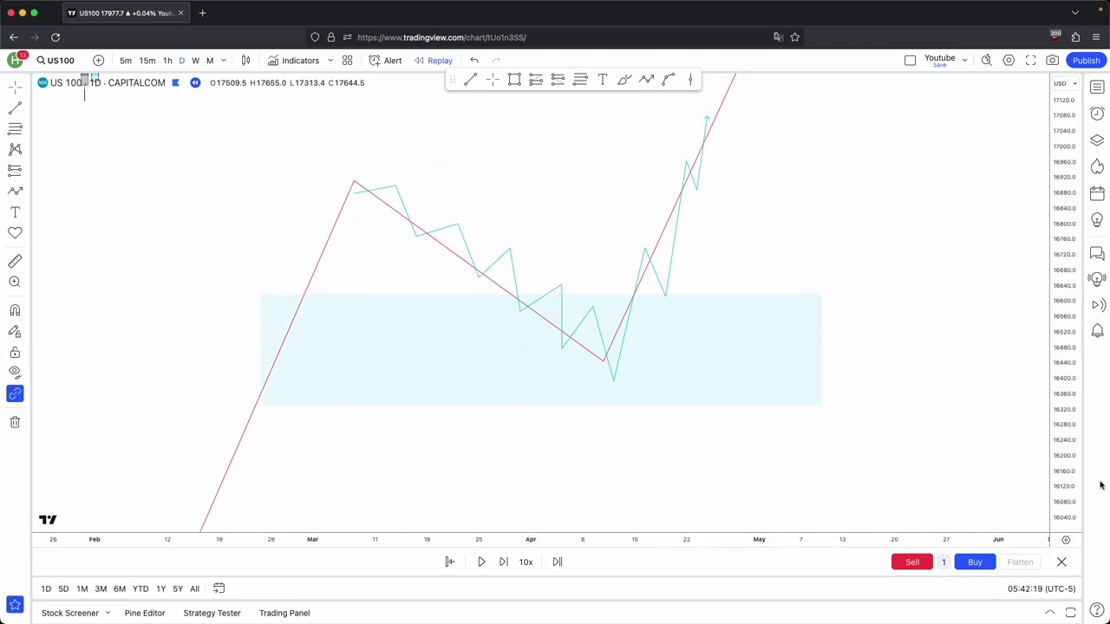
# Draw a horizontal trend line at 16928.2 above the red path's first peak, from 7 March to 5 April.
pyautogui.moveTo(1065, 342); pyautogui.dragTo(1053, 442)
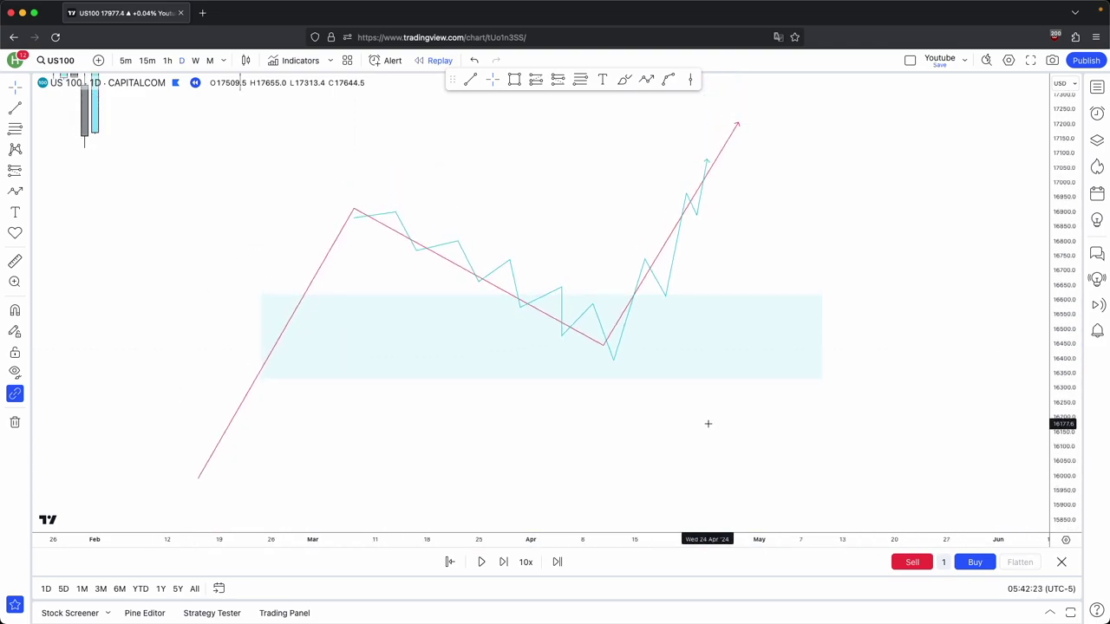
pyautogui.click(470, 79)
pyautogui.click(354, 204)
pyautogui.click(573, 204)
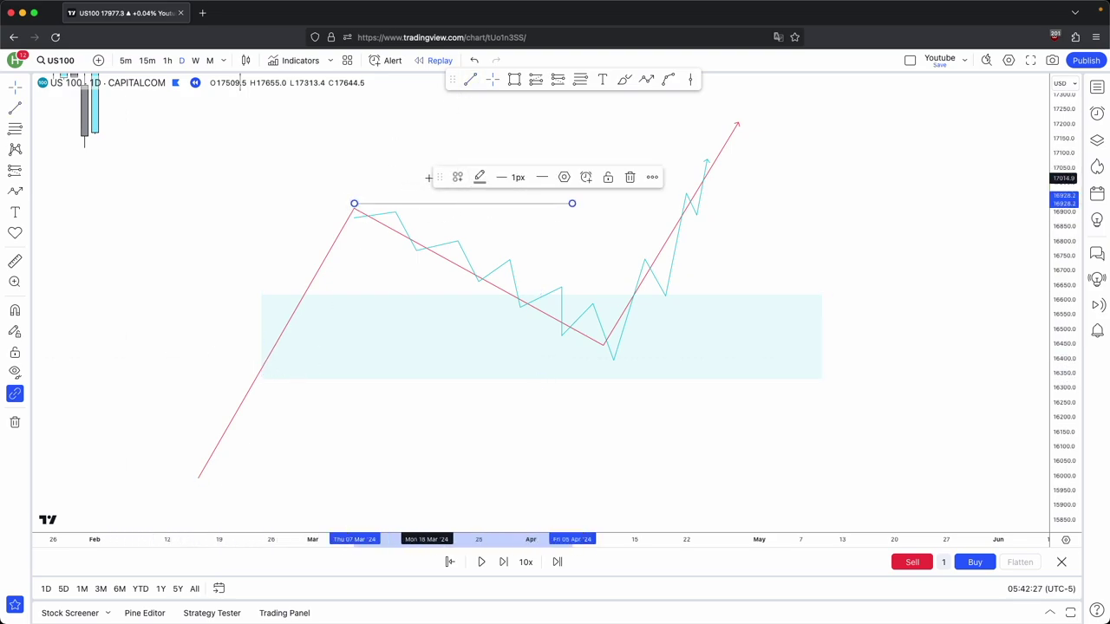
pyautogui.click(523, 222)
# Shift the zigzag's last peak before its lowest point back to 8 April, at about 16590.
pyautogui.moveTo(1065, 330); pyautogui.dragTo(1066, 150)
pyautogui.scroll(1, 338, 300)
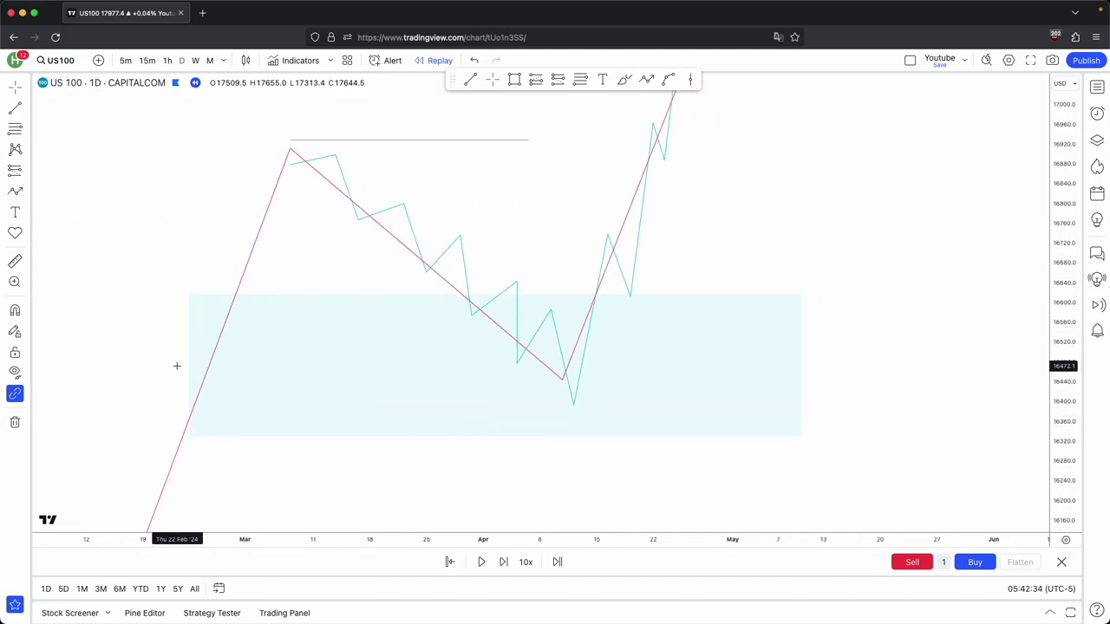
pyautogui.moveTo(178, 366); pyautogui.dragTo(307, 350)
pyautogui.scroll(3, 295, 338)
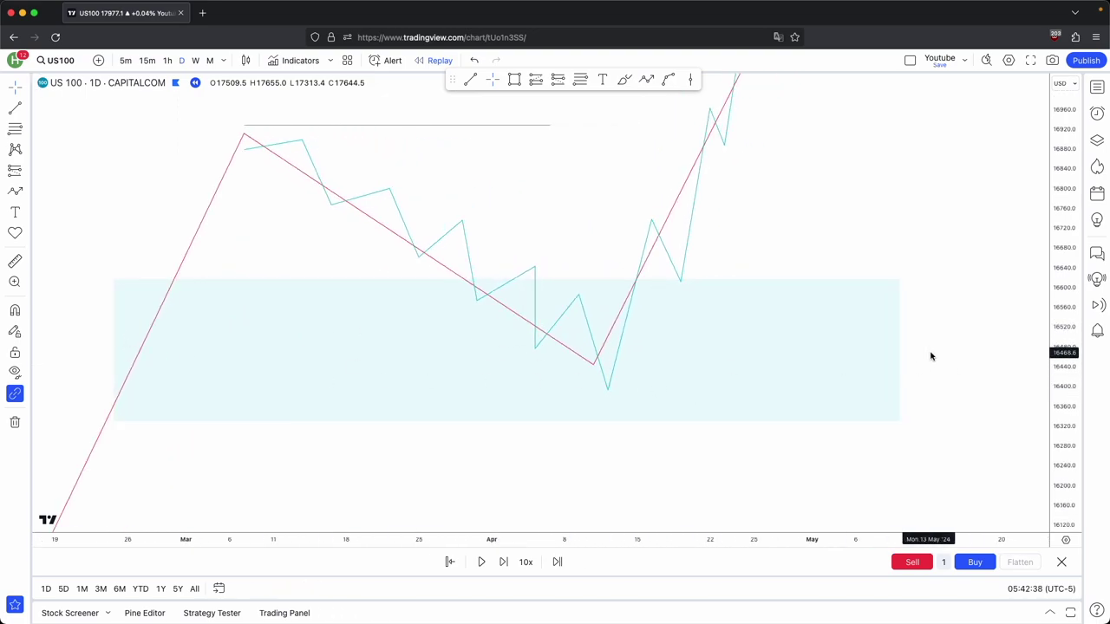
pyautogui.moveTo(919, 350); pyautogui.dragTo(963, 346)
pyautogui.click(632, 385)
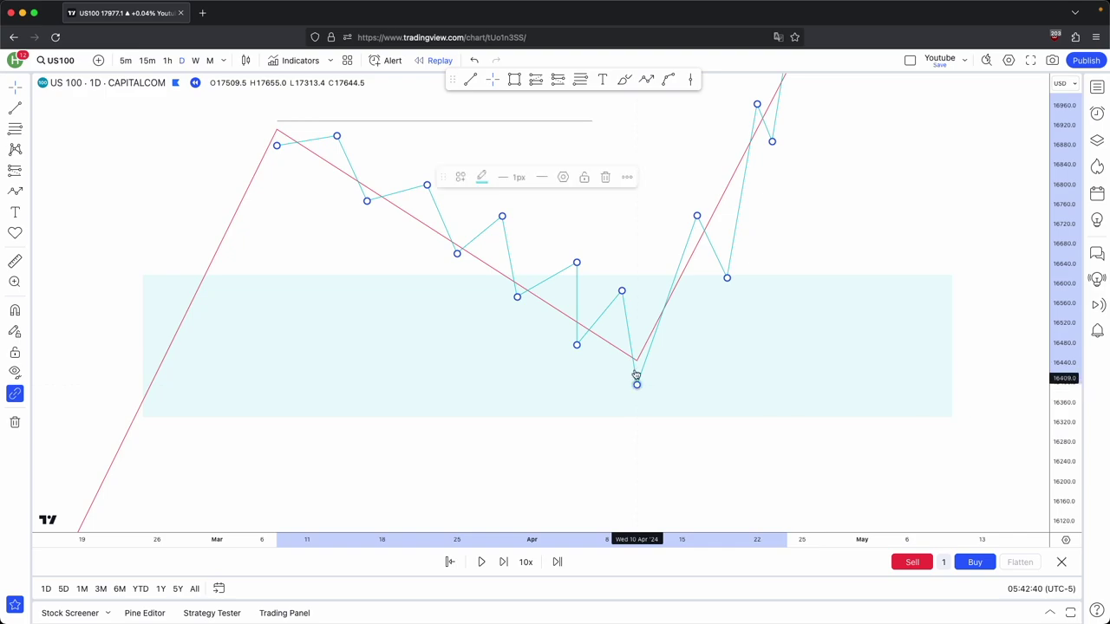
pyautogui.click(622, 258)
pyautogui.moveTo(622, 258); pyautogui.dragTo(623, 291)
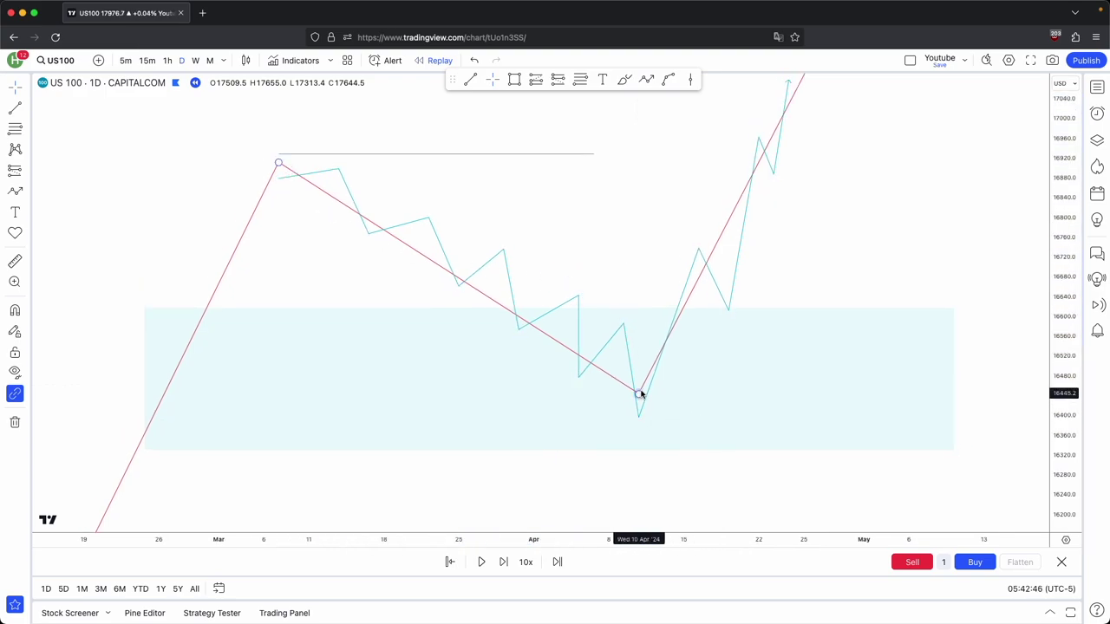
pyautogui.moveTo(625, 324); pyautogui.dragTo(608, 321)
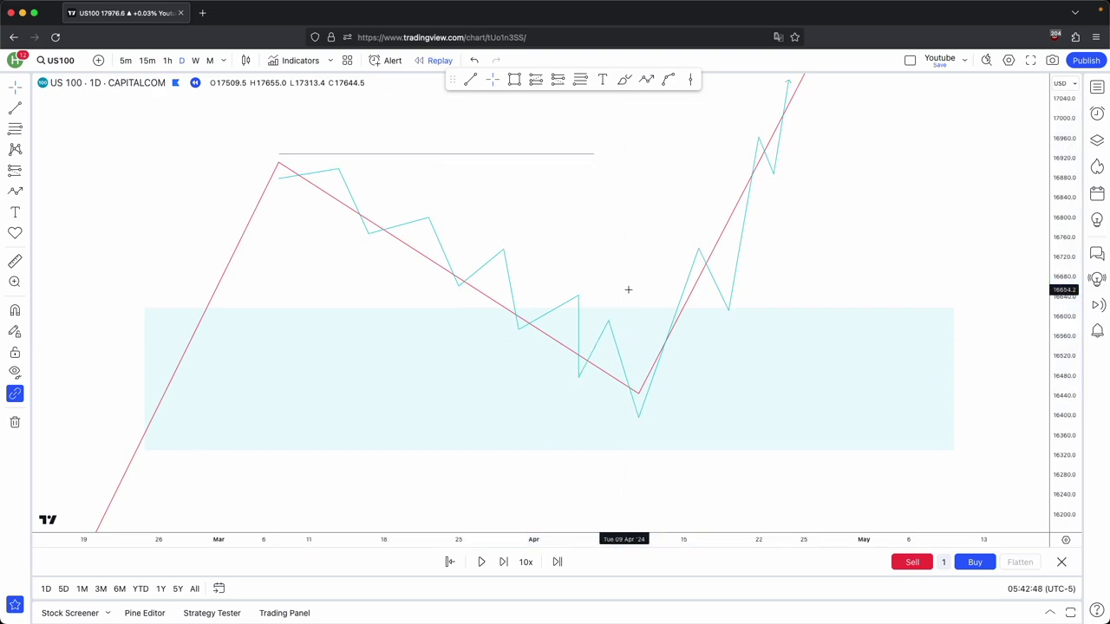
# Draw a small rectangle inside the zone across the zigzag's final dip, from 16552.4 to 16499.6, spanning 8 to about 16 April.
pyautogui.moveTo(1065, 296); pyautogui.dragTo(861, 247)
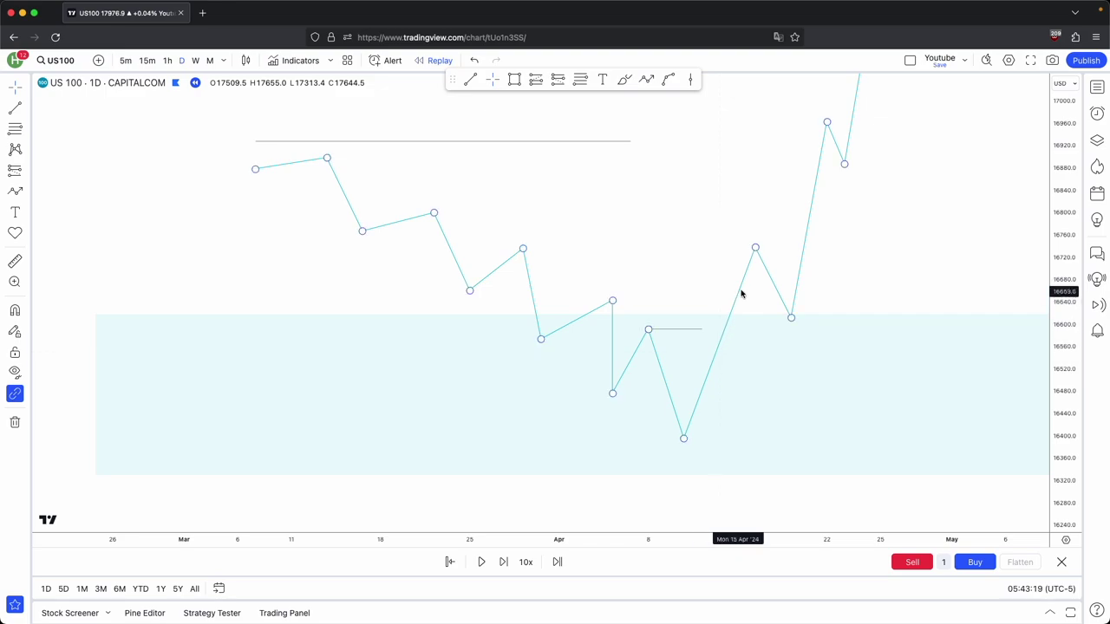
pyautogui.moveTo(686, 283); pyautogui.dragTo(685, 276)
pyautogui.click(512, 80)
pyautogui.click(664, 373)
pyautogui.click(653, 344)
pyautogui.moveTo(665, 359); pyautogui.dragTo(753, 365)
pyautogui.click(659, 274)
pyautogui.click(683, 349)
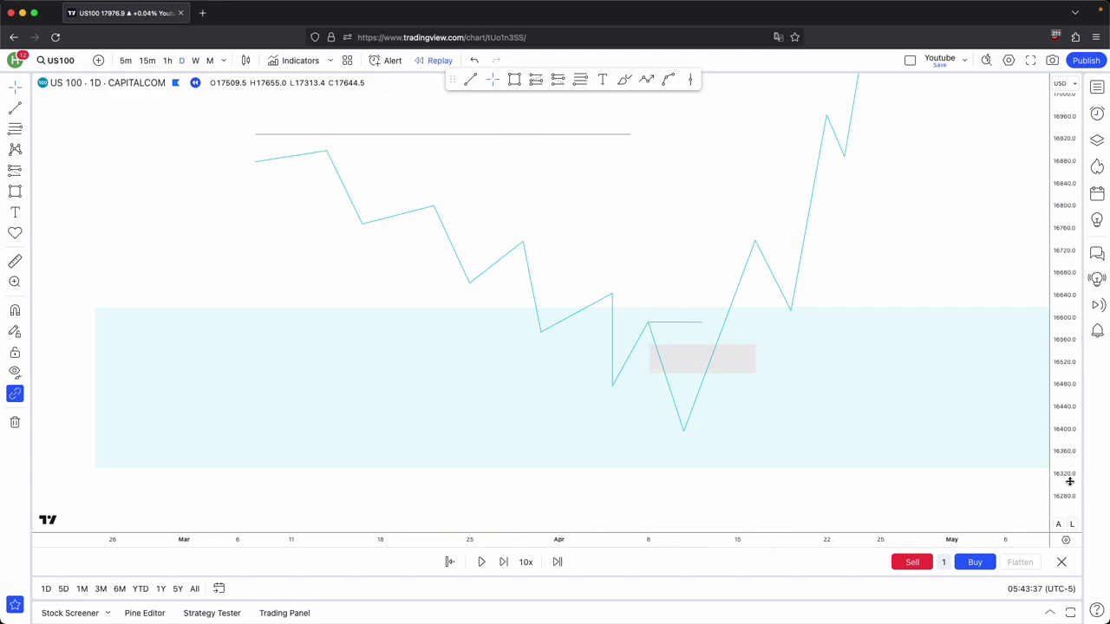
# Adjust the small rectangle's end edge to 12 April so it meets the zigzag's rising leg.
pyautogui.moveTo(1070, 480); pyautogui.dragTo(1069, 400)
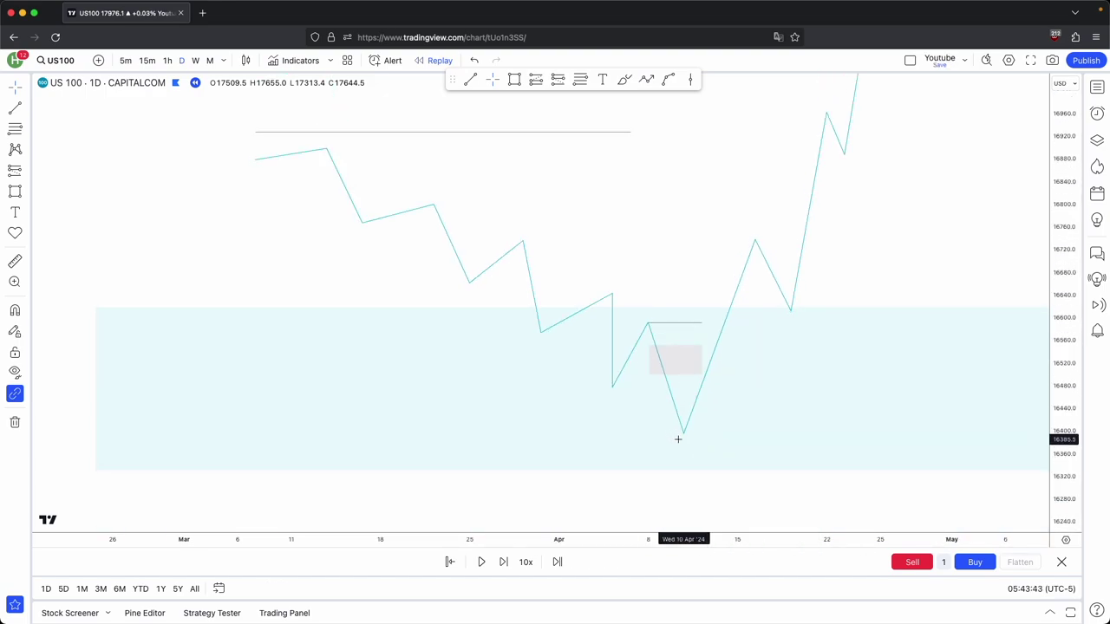
pyautogui.click(702, 359)
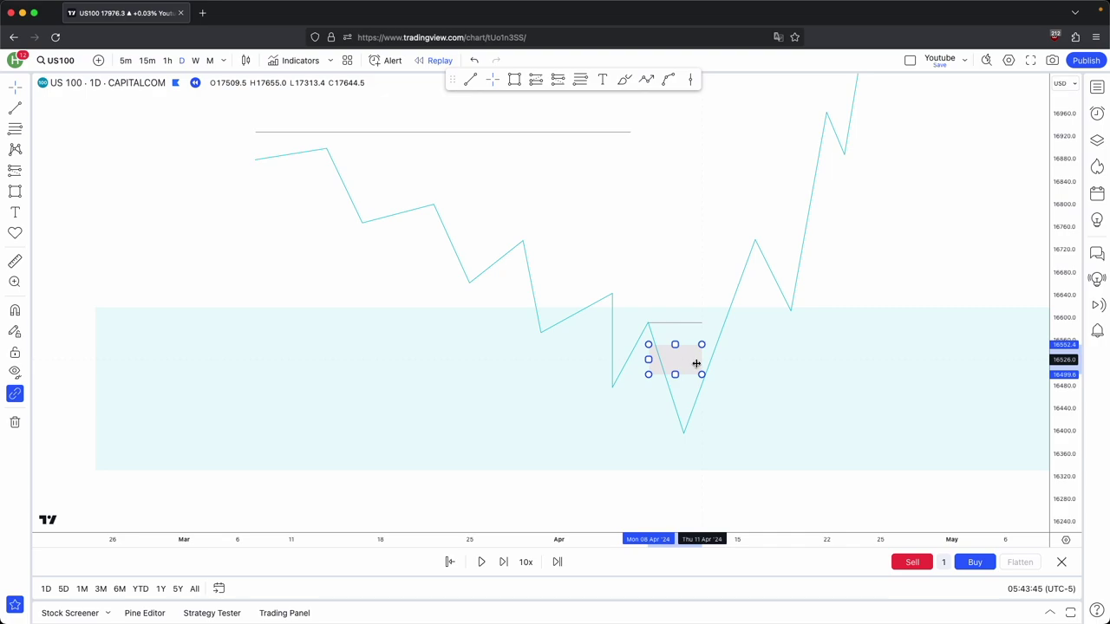
pyautogui.click(716, 380)
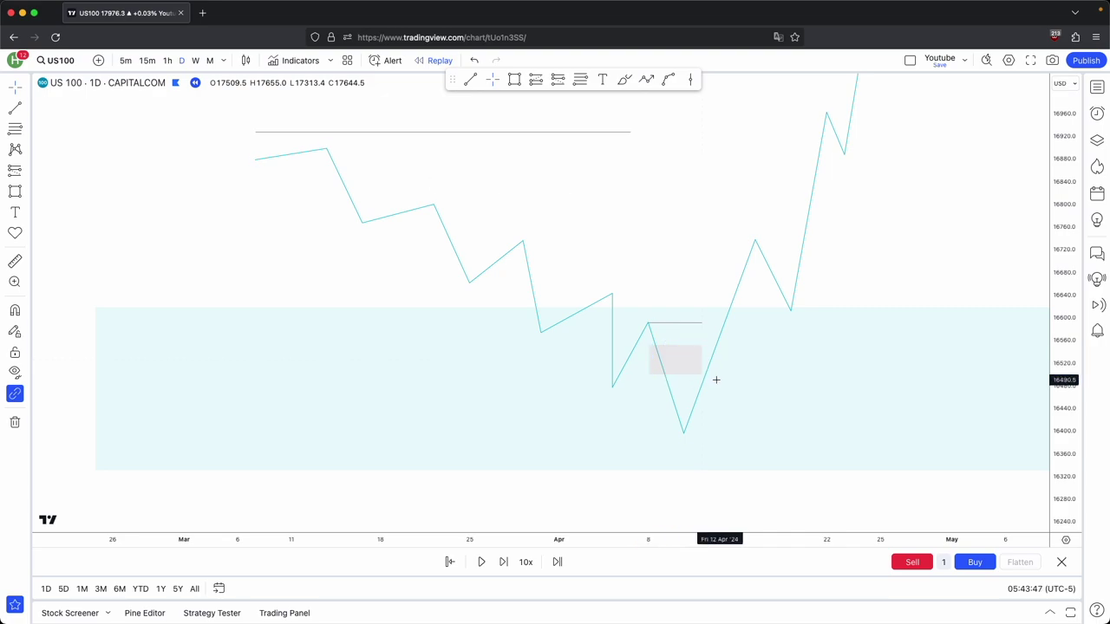
pyautogui.moveTo(700, 359); pyautogui.dragTo(712, 318)
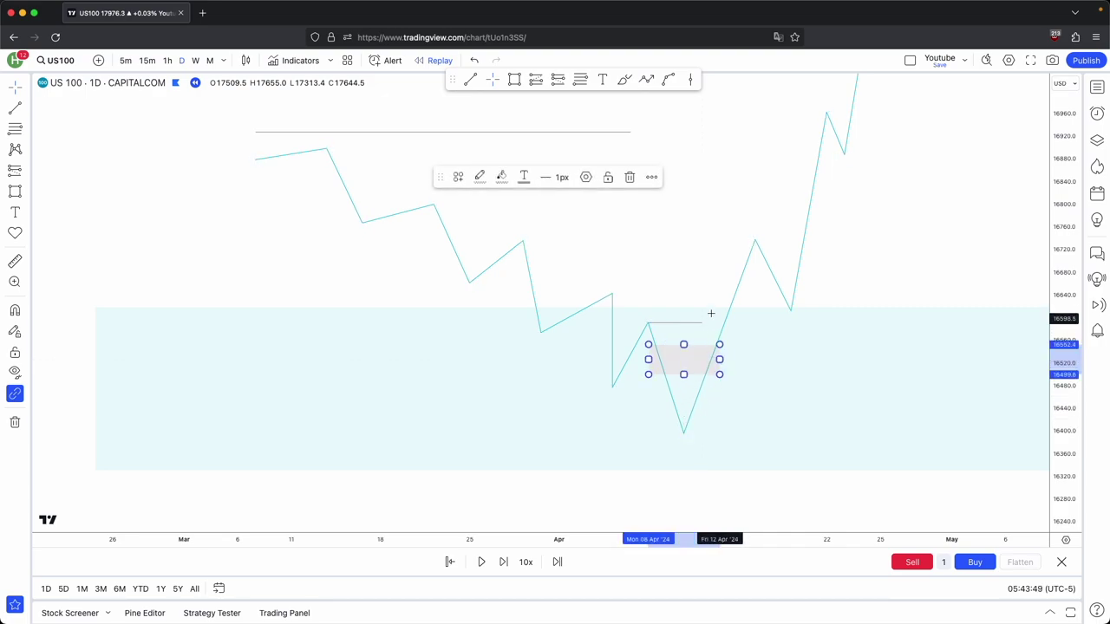
pyautogui.click(711, 289)
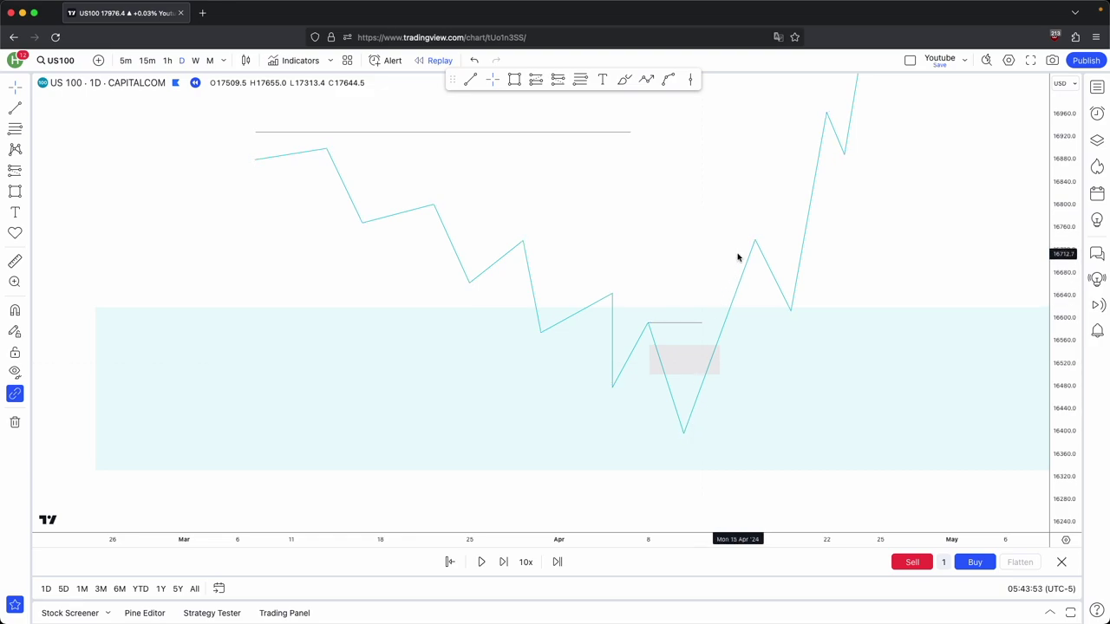
# Delete the short horizontal line above the small rectangle at the zigzag's last peak before the low.
pyautogui.click(703, 351)
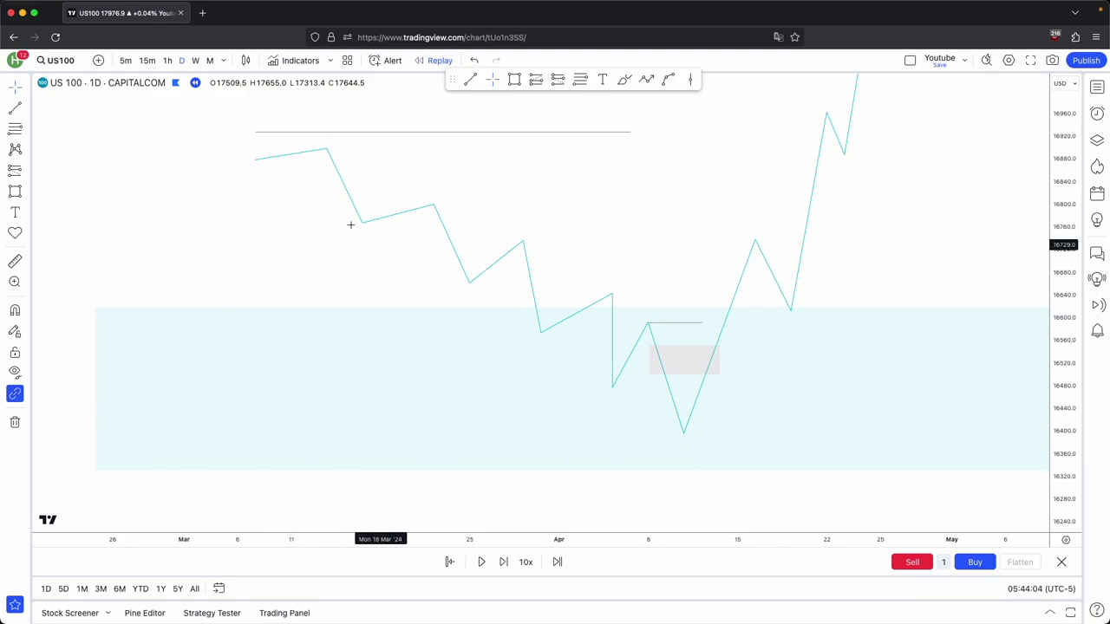
pyautogui.scroll(2, 442, 277)
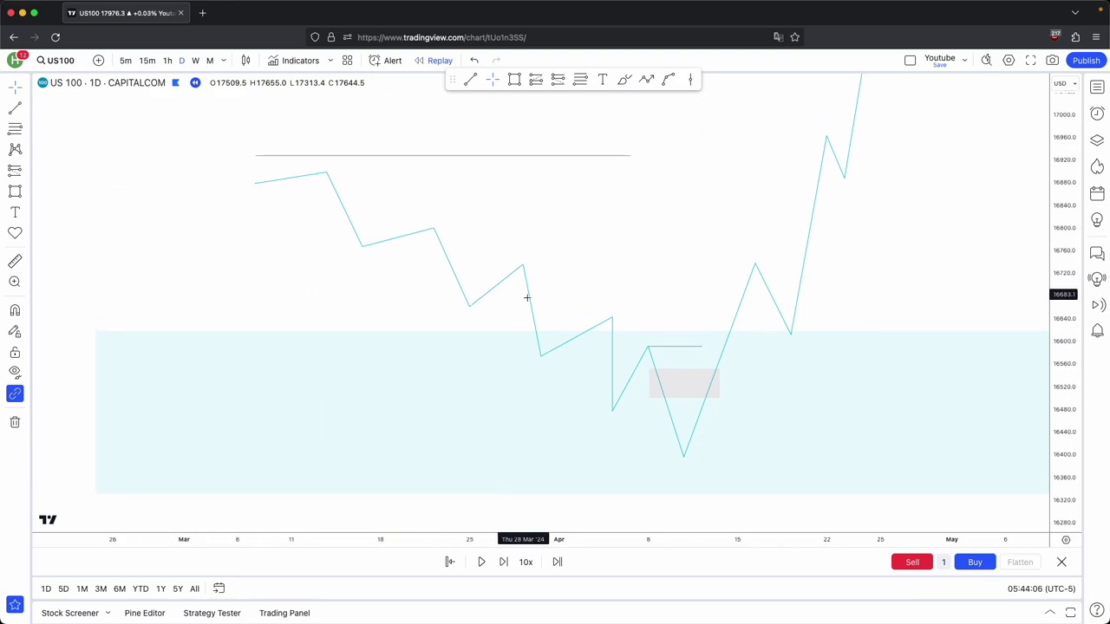
pyautogui.click(684, 347)
pyautogui.click(629, 178)
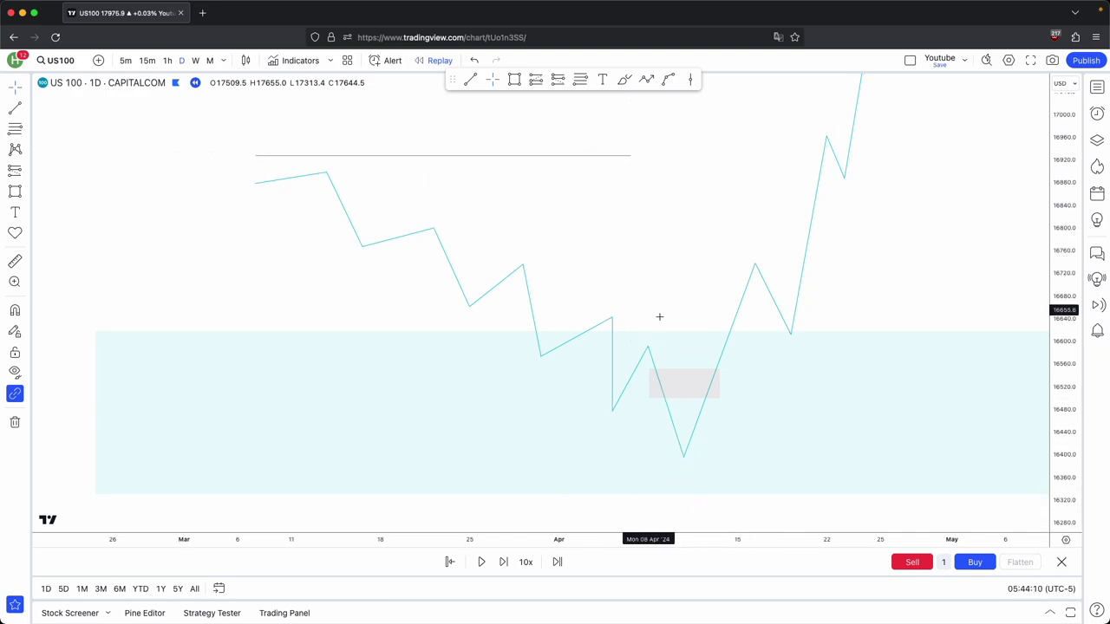
pyautogui.click(648, 344)
pyautogui.click(709, 358)
pyautogui.click(743, 411)
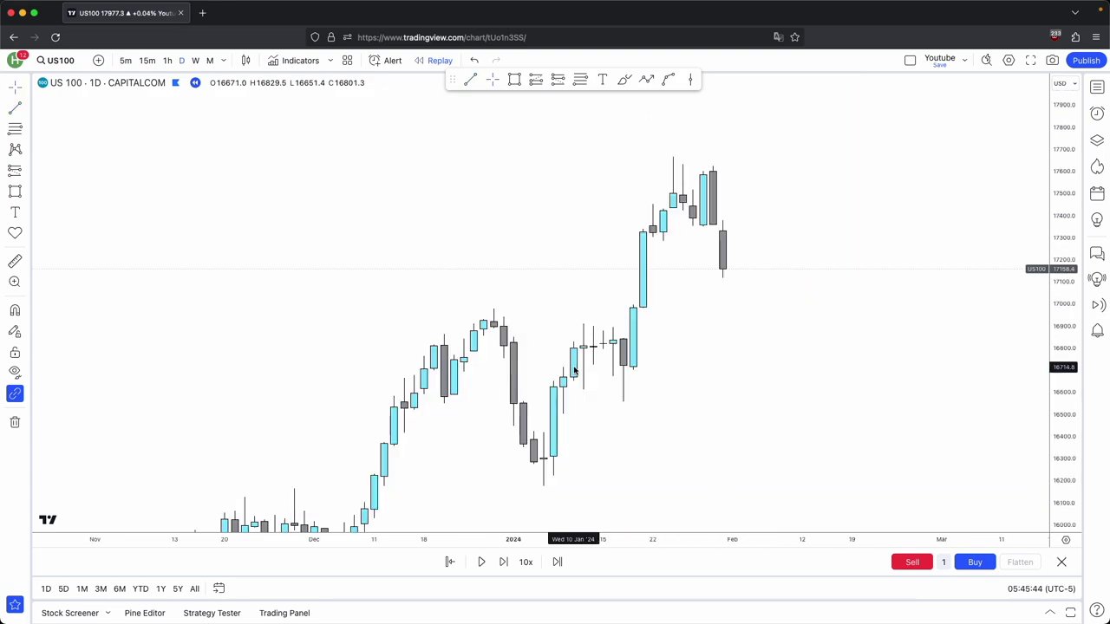
pyautogui.moveTo(372, 309); pyautogui.dragTo(317, 235)
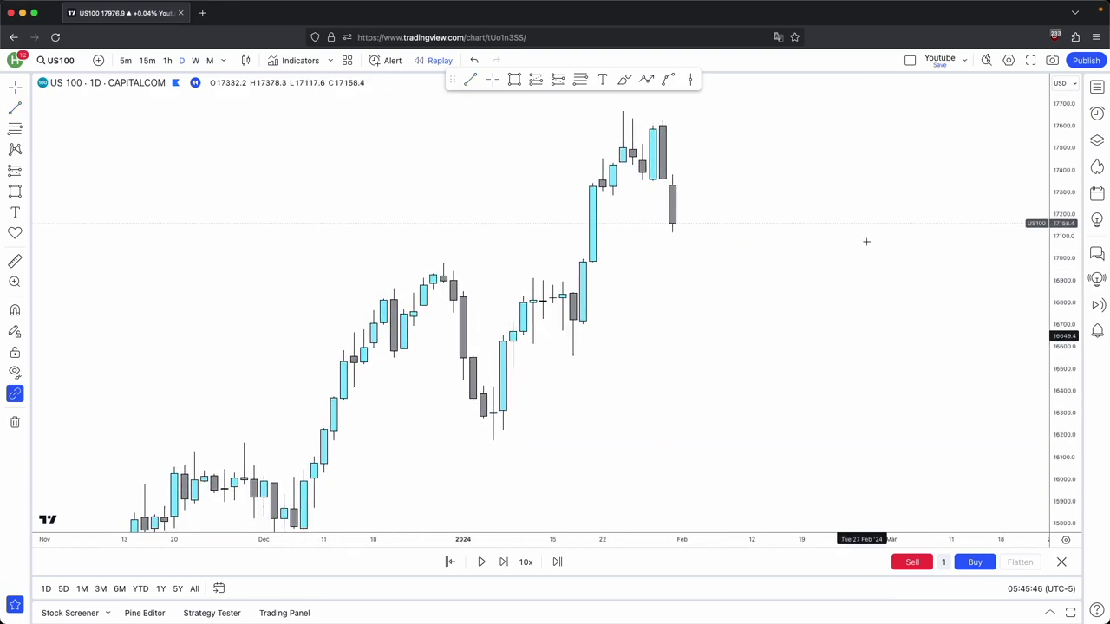
pyautogui.moveTo(1071, 254); pyautogui.dragTo(1042, 289)
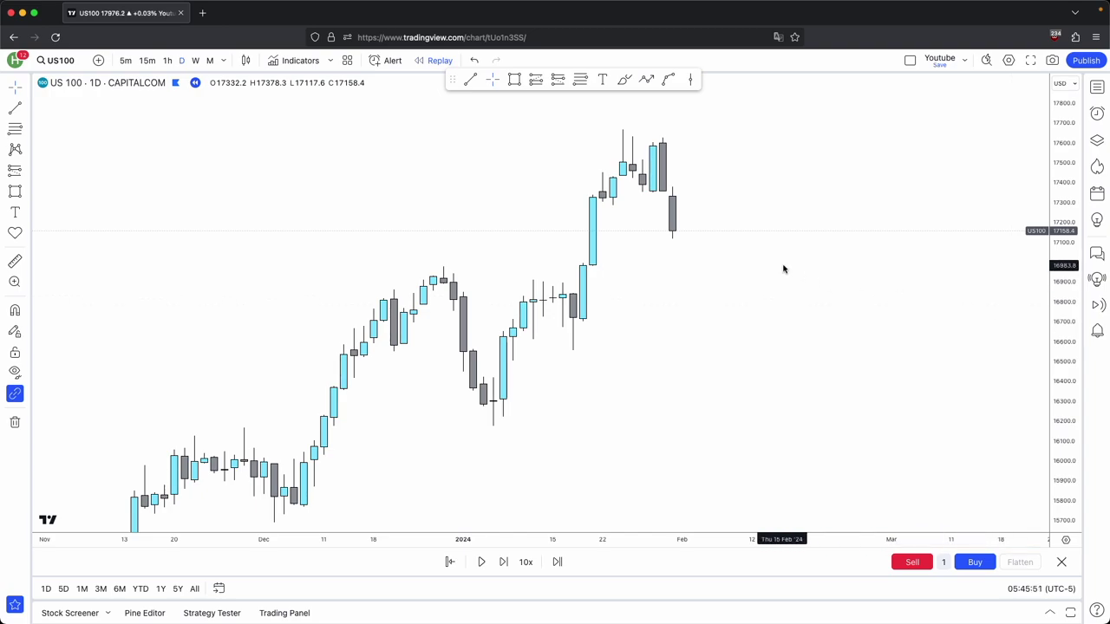
pyautogui.scroll(-3, 775, 268)
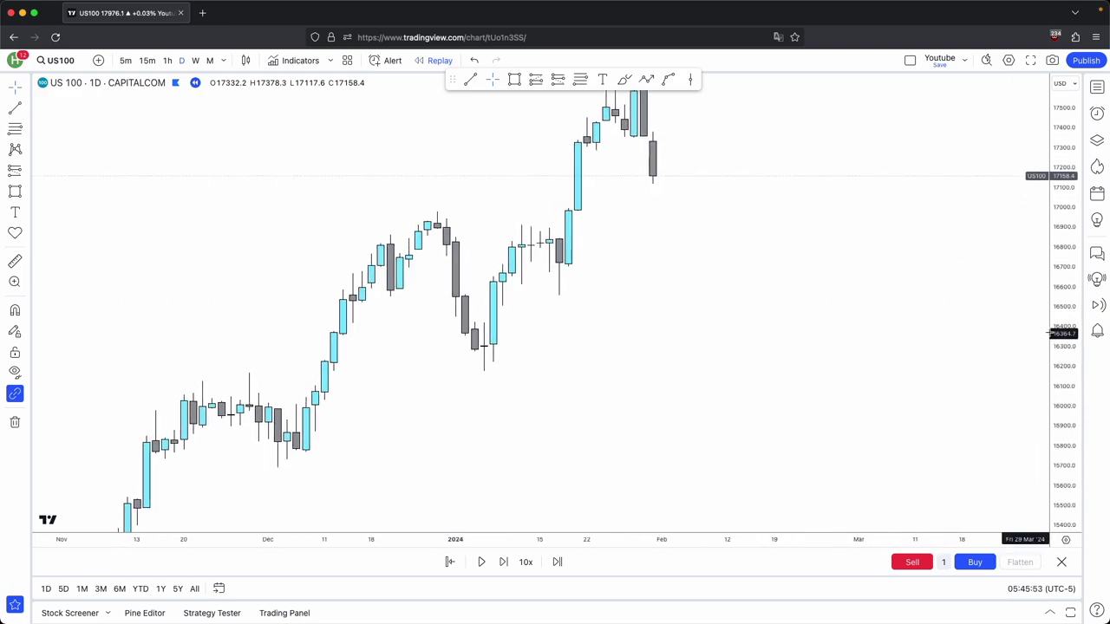
pyautogui.scroll(-4, 919, 378)
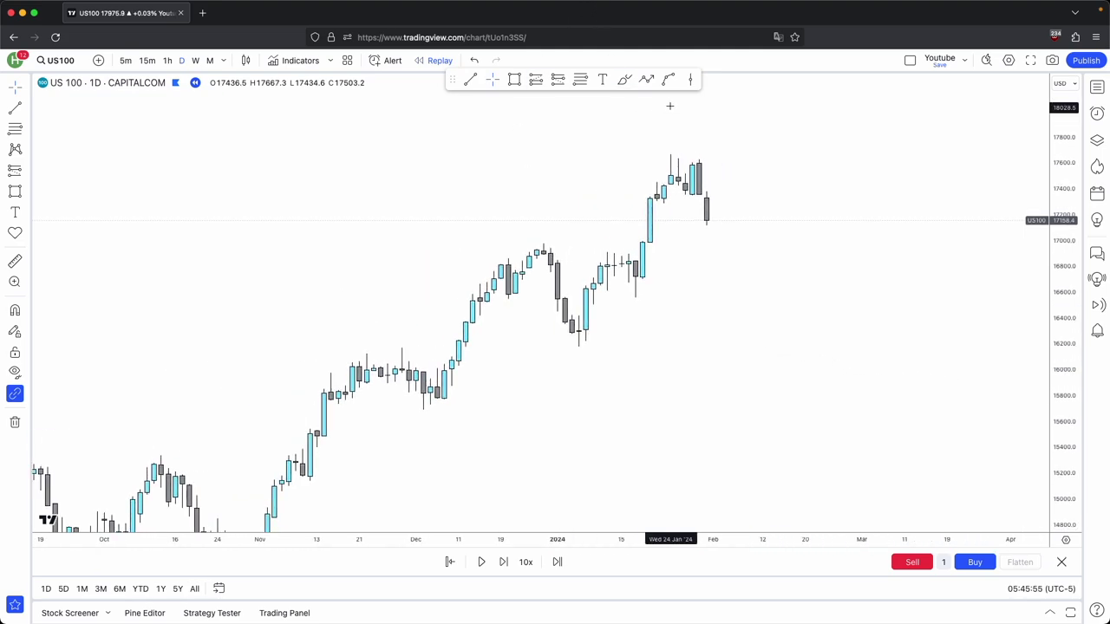
pyautogui.click(500, 432)
pyautogui.click(742, 253)
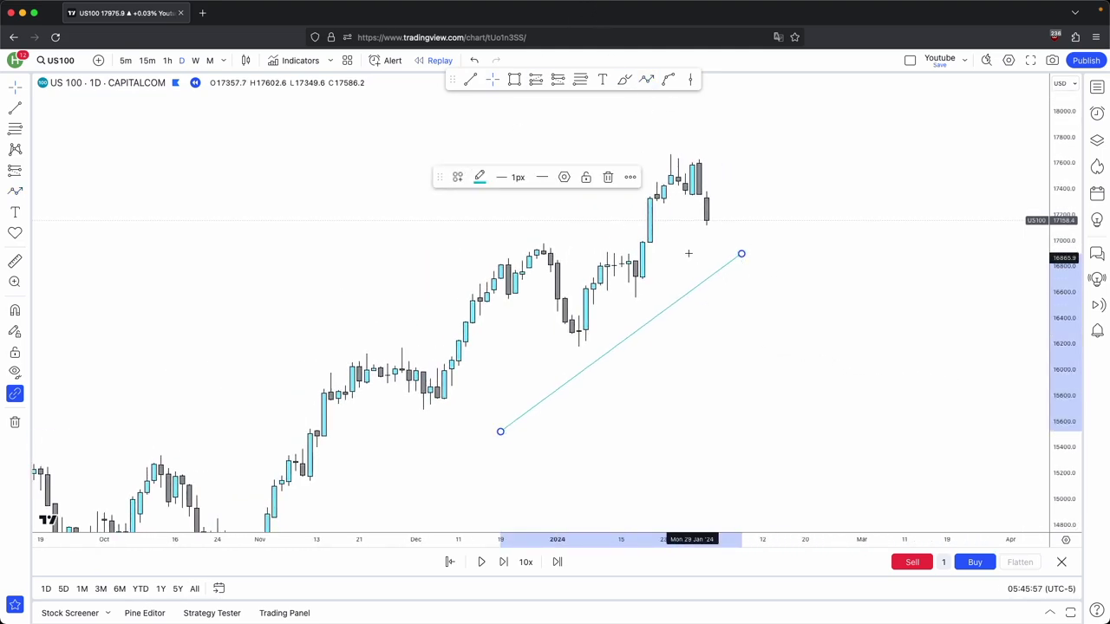
pyautogui.click(608, 177)
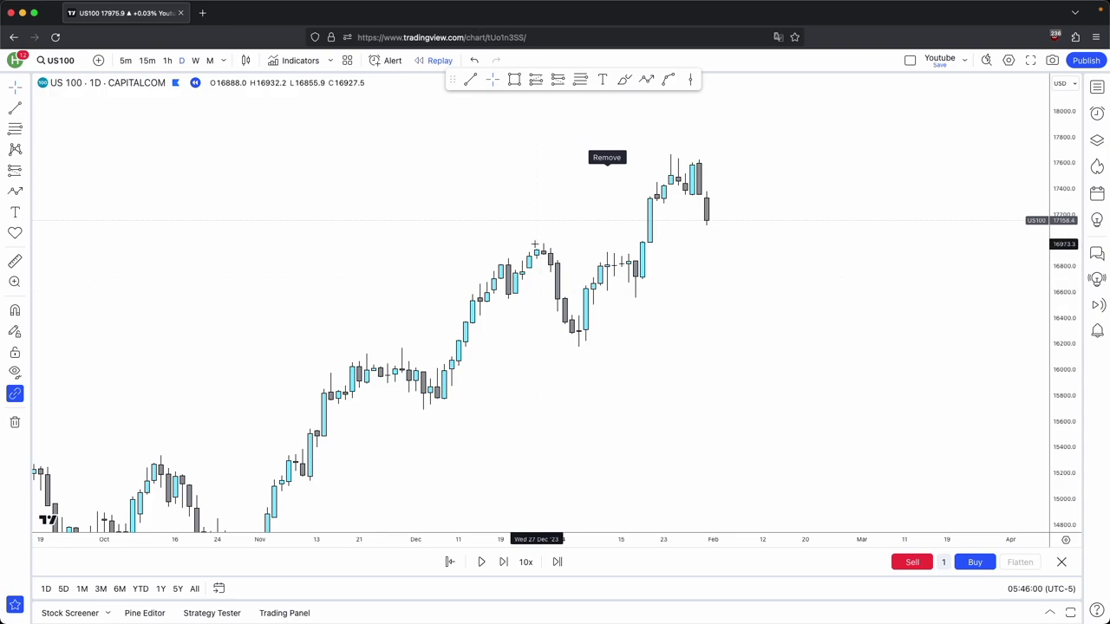
# Draw a rectangle over the daily fair value gap, from about 17000 to 17300, starting on 18 January and ending in early February.
pyautogui.moveTo(693, 278); pyautogui.dragTo(693, 294)
pyautogui.scroll(1, 693, 294)
pyautogui.moveTo(1063, 336); pyautogui.dragTo(1032, 159)
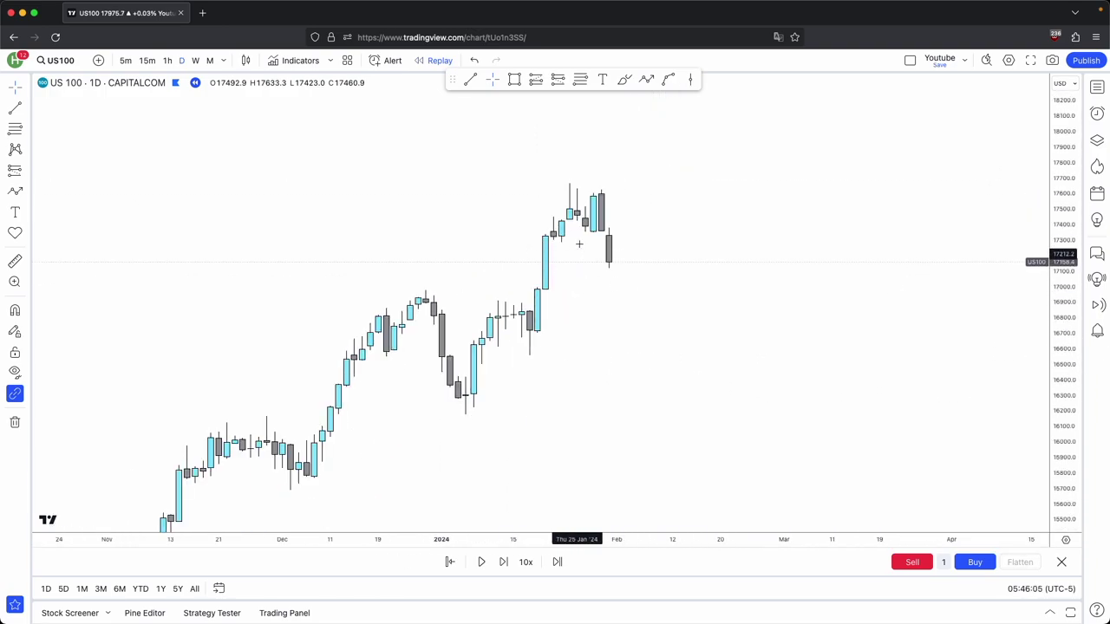
pyautogui.moveTo(591, 252)
pyautogui.mouseDown()
pyautogui.moveTo(597, 273)
pyautogui.moveTo(659, 285)
pyautogui.mouseUp()
pyautogui.scroll(1, 597, 272)
pyautogui.click(514, 80)
pyautogui.keyDown('super'); pyautogui.click(529, 307); pyautogui.keyUp('super')
pyautogui.keyDown('super'); pyautogui.click(545, 259); pyautogui.keyUp('super')
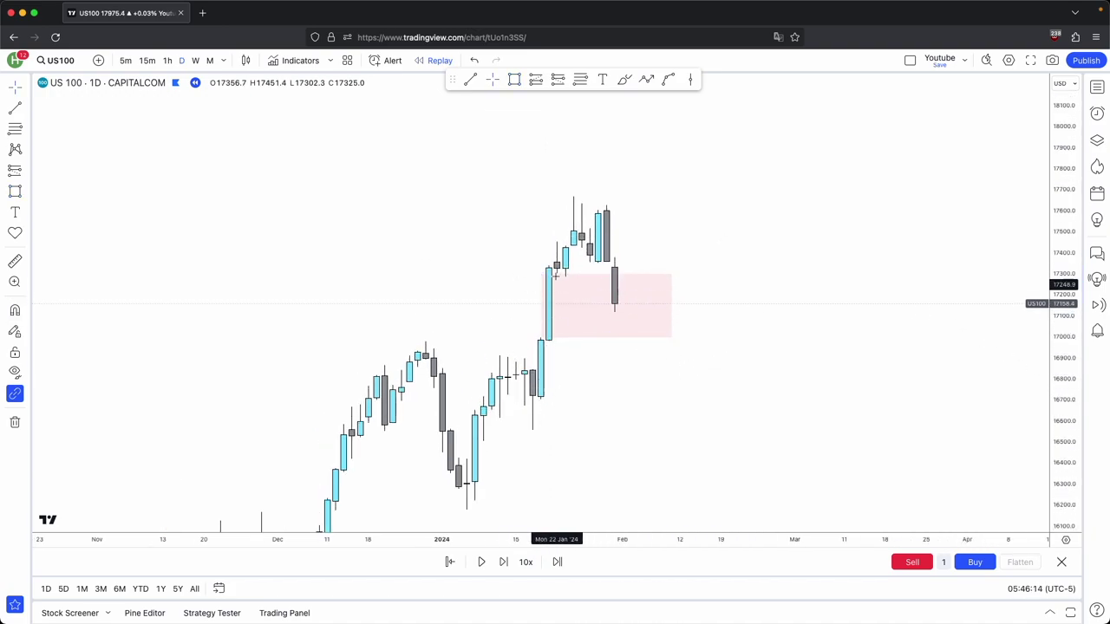
pyautogui.moveTo(664, 233); pyautogui.dragTo(694, 237)
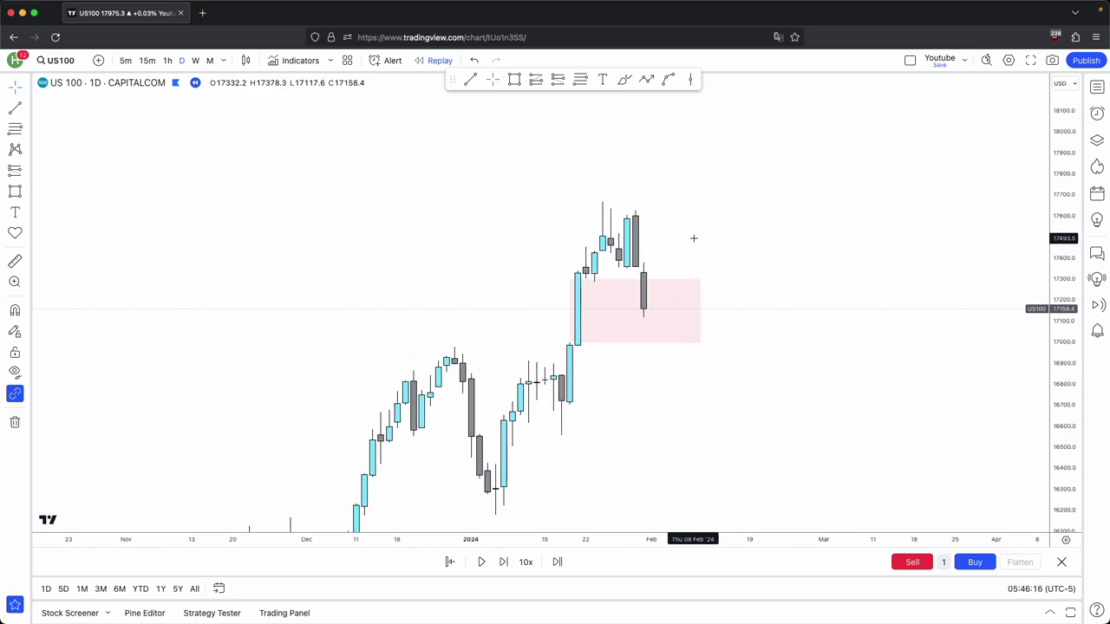
pyautogui.scroll(1, 688, 241)
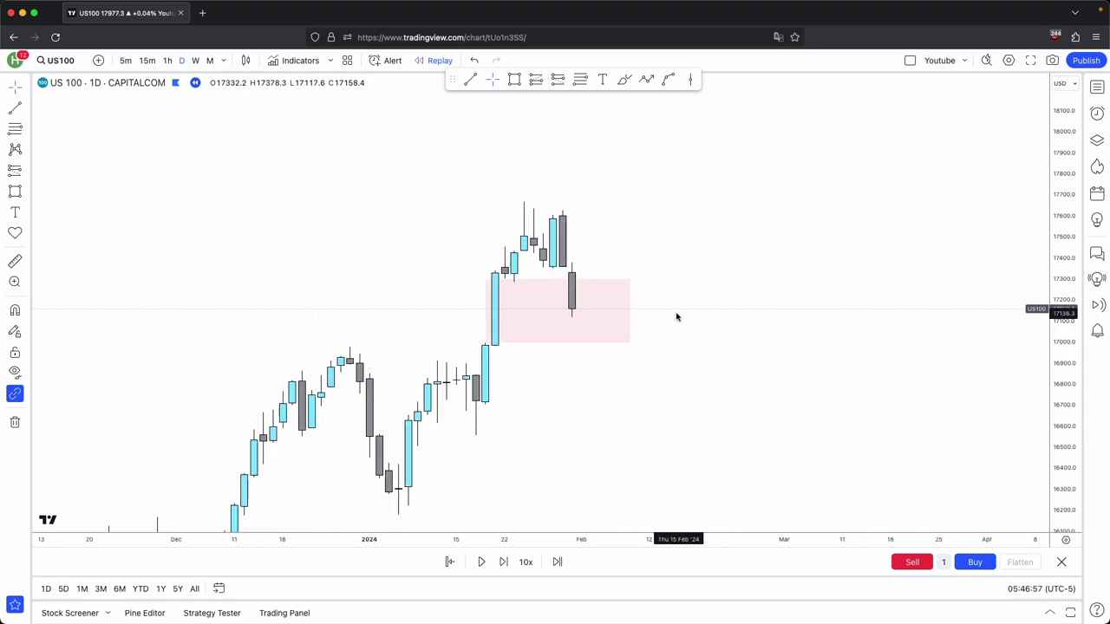
# Add horizontal levels at the fair value gap's upper edge, midpoint and lower edge, spanning the rectangle from 18 January to 8 February.
pyautogui.moveTo(675, 316); pyautogui.dragTo(682, 295)
pyautogui.scroll(2, 678, 297)
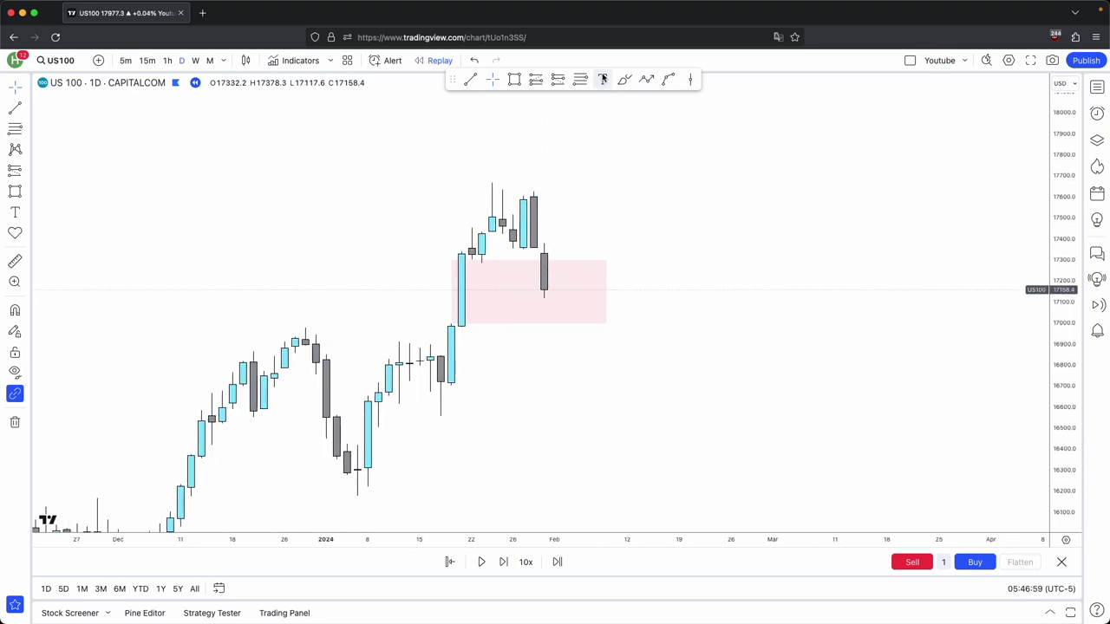
pyautogui.moveTo(450, 310)
pyautogui.mouseDown()
pyautogui.moveTo(463, 287)
pyautogui.moveTo(542, 290)
pyautogui.moveTo(606, 262)
pyautogui.mouseUp()
pyautogui.click(514, 257)
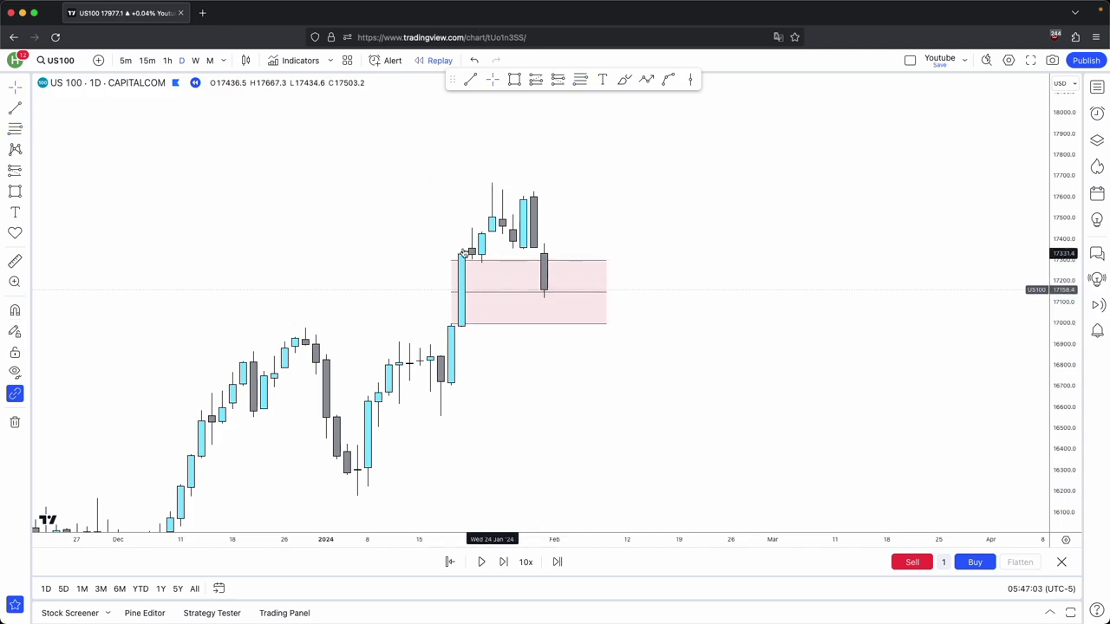
# Switch the chart to the 1-hour interval and examine the price action leading into the marked fair value gap.
pyautogui.moveTo(1075, 351); pyautogui.dragTo(1072, 255)
pyautogui.moveTo(739, 319); pyautogui.dragTo(974, 333)
pyautogui.scroll(4, 975, 333)
pyautogui.scroll(2, 882, 352)
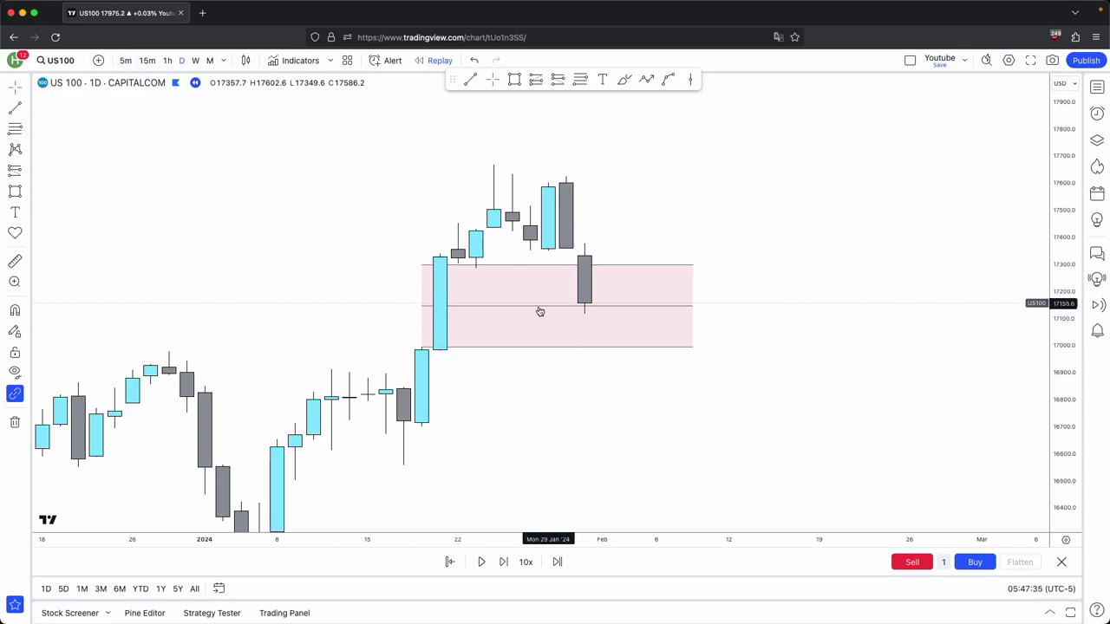
pyautogui.click(168, 60)
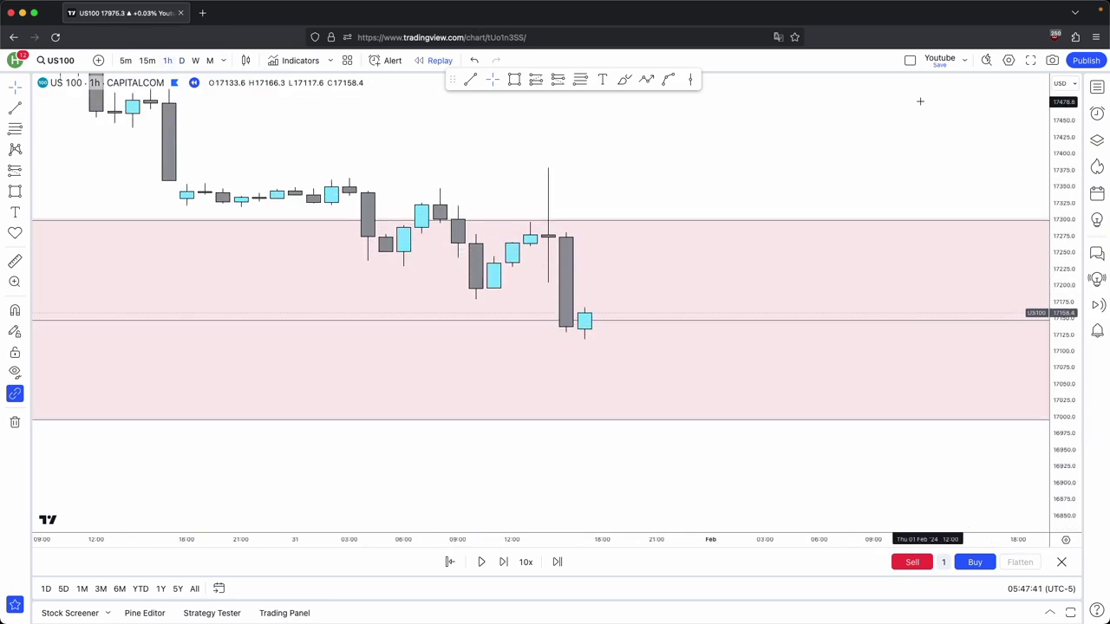
pyautogui.scroll(-3, 890, 127)
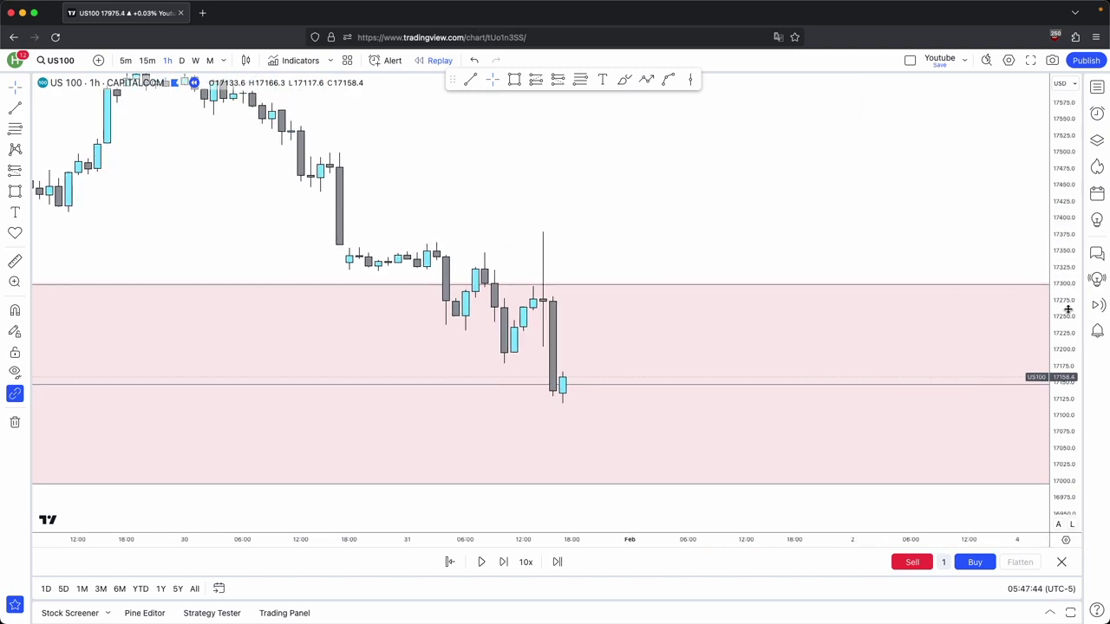
pyautogui.moveTo(1069, 310); pyautogui.dragTo(1065, 440)
pyautogui.scroll(-4, 650, 332)
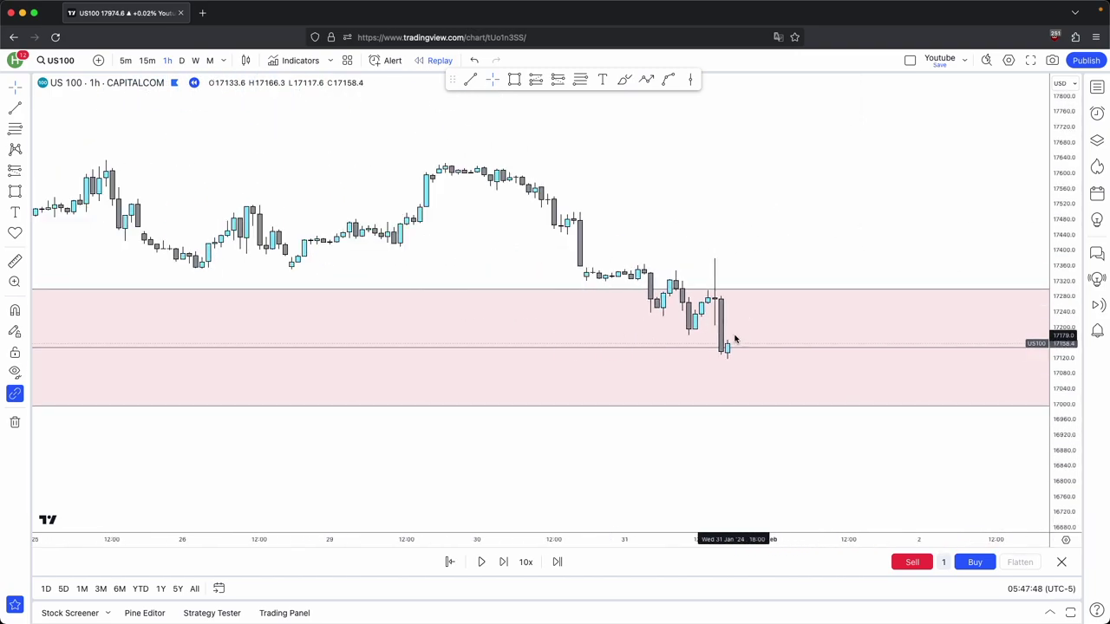
pyautogui.moveTo(722, 329); pyautogui.dragTo(440, 235)
pyautogui.scroll(-2, 575, 241)
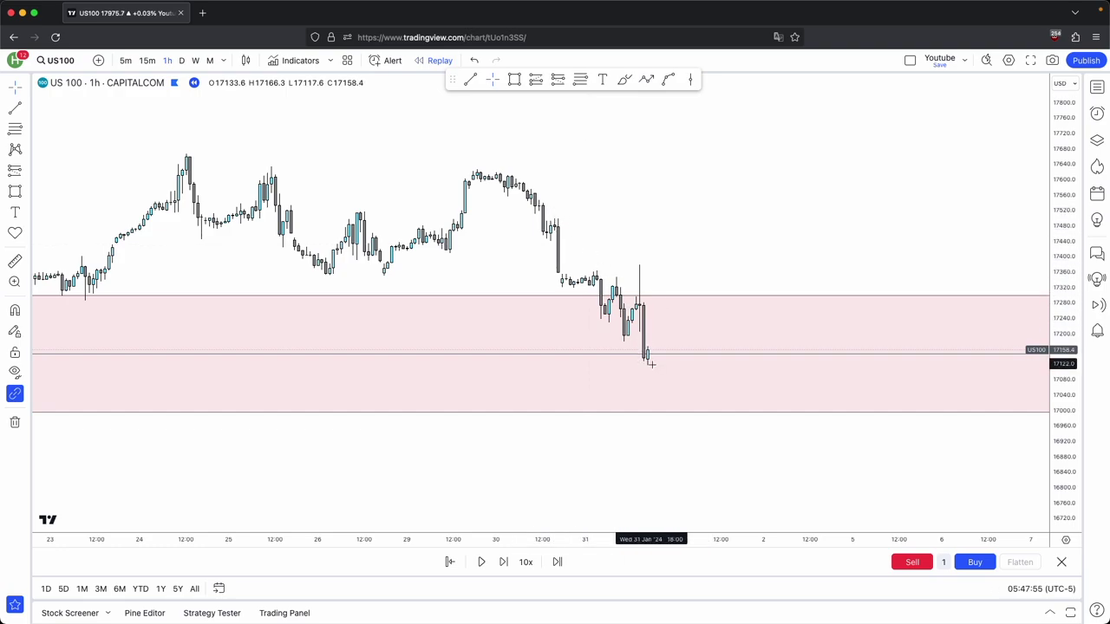
pyautogui.hscroll(5, 567, 262)
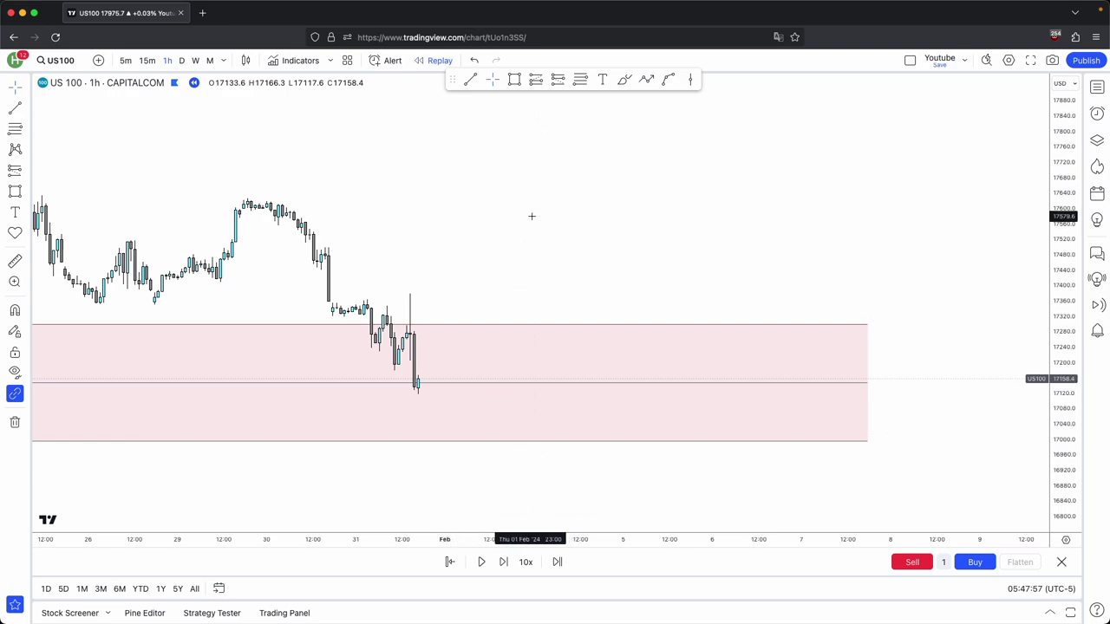
pyautogui.moveTo(510, 266); pyautogui.dragTo(703, 233)
pyautogui.scroll(-4, 703, 233)
pyautogui.moveTo(839, 240); pyautogui.dragTo(686, 213)
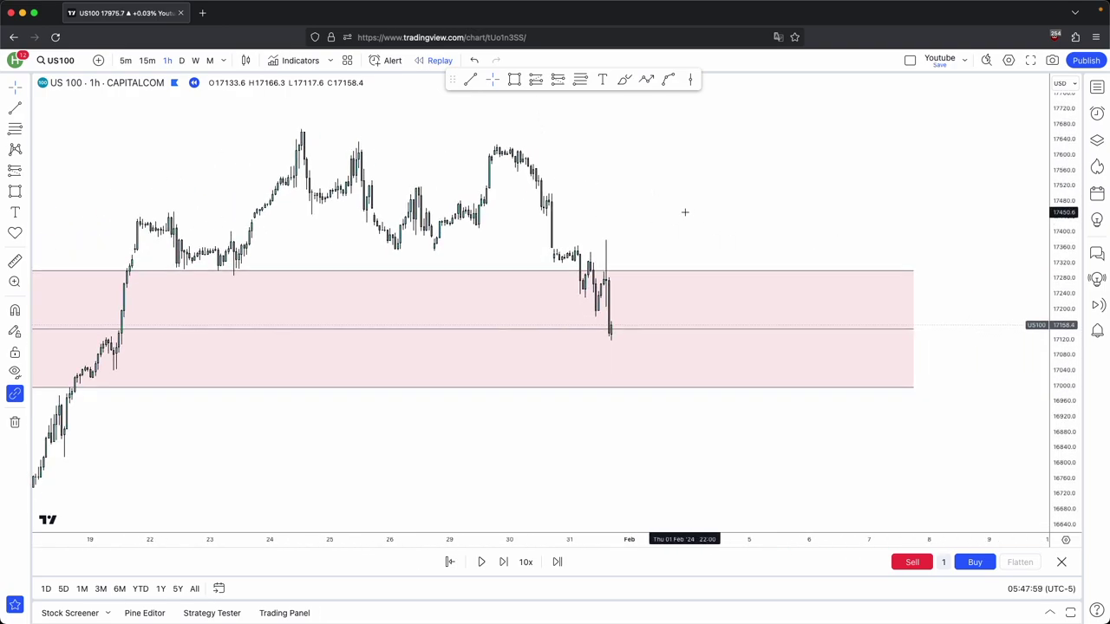
# Examine the hourly candles of 31 January around the midpoint of the daily fair value gap.
pyautogui.scroll(-1, 691, 215)
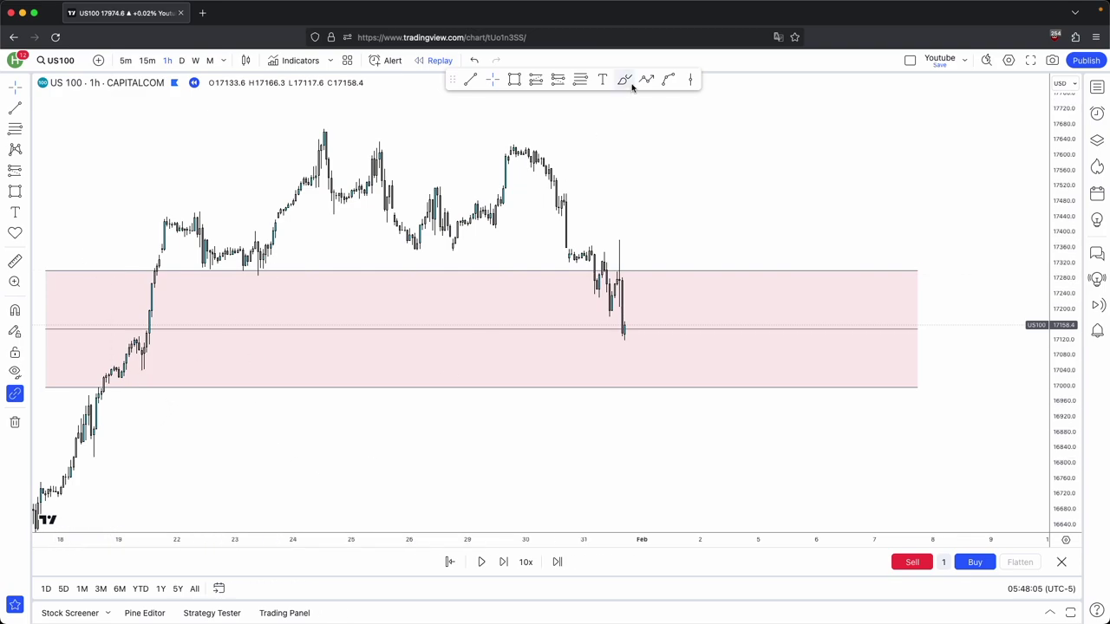
pyautogui.moveTo(628, 162); pyautogui.dragTo(630, 176)
pyautogui.scroll(2, 629, 177)
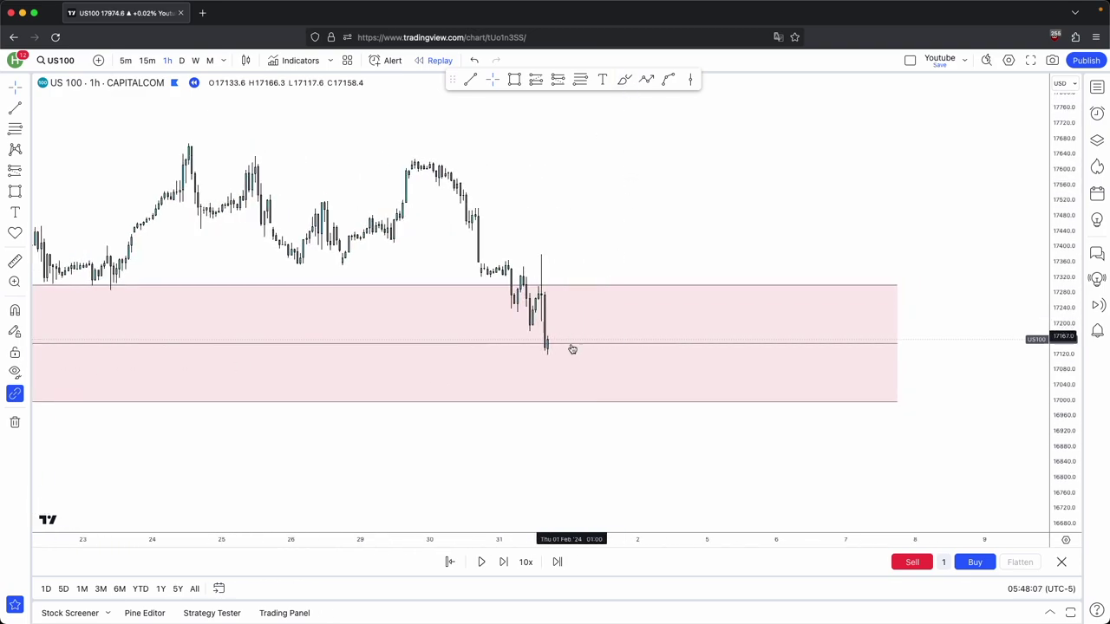
pyautogui.scroll(2, 573, 306)
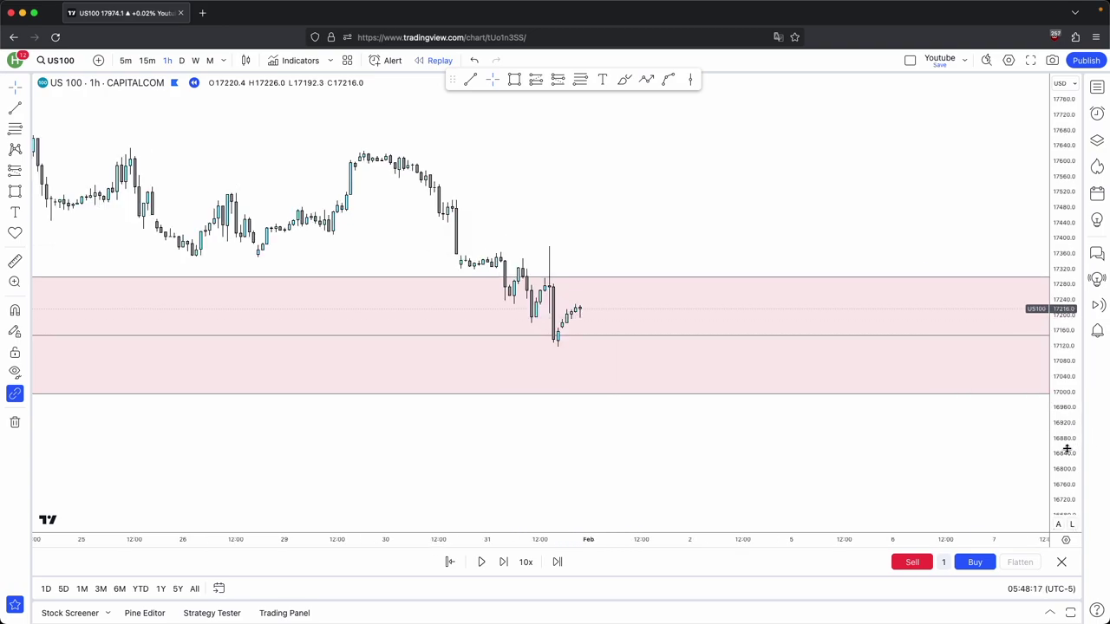
pyautogui.moveTo(1067, 449); pyautogui.dragTo(1068, 151)
pyautogui.moveTo(845, 162); pyautogui.dragTo(942, 144)
pyautogui.scroll(1, 944, 146)
pyautogui.moveTo(1071, 260); pyautogui.dragTo(1072, 383)
pyautogui.moveTo(741, 196); pyautogui.dragTo(840, 174)
pyautogui.scroll(3, 868, 165)
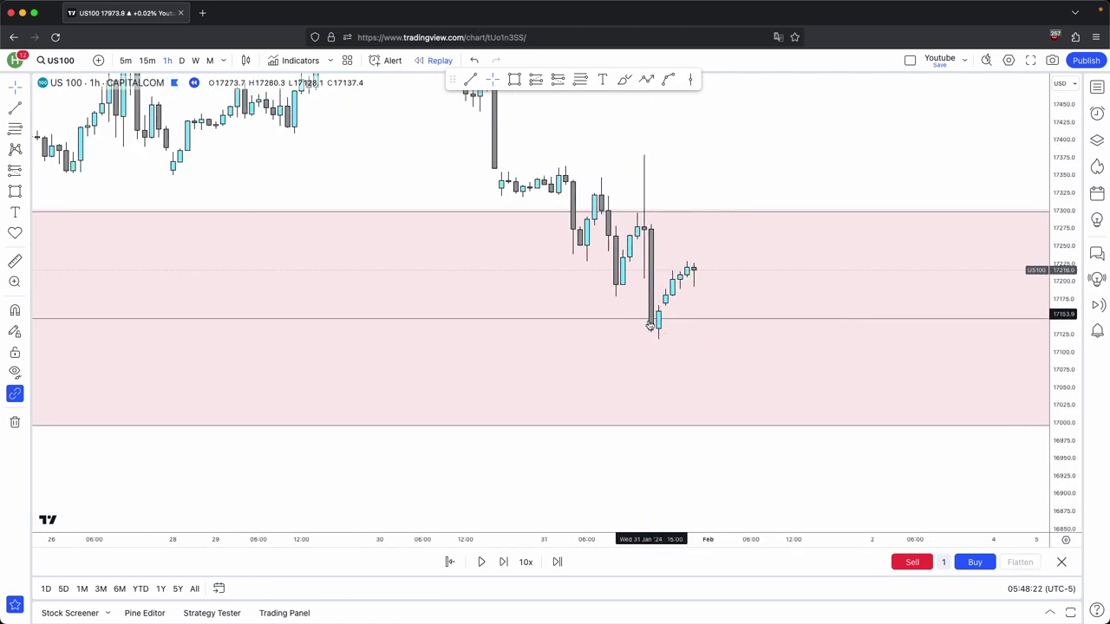
# Draw a rectangle over the hourly gap from 17166.3 to 17204.0, spanning 31 January 14:00 to 1 February 13:00.
pyautogui.click(595, 313)
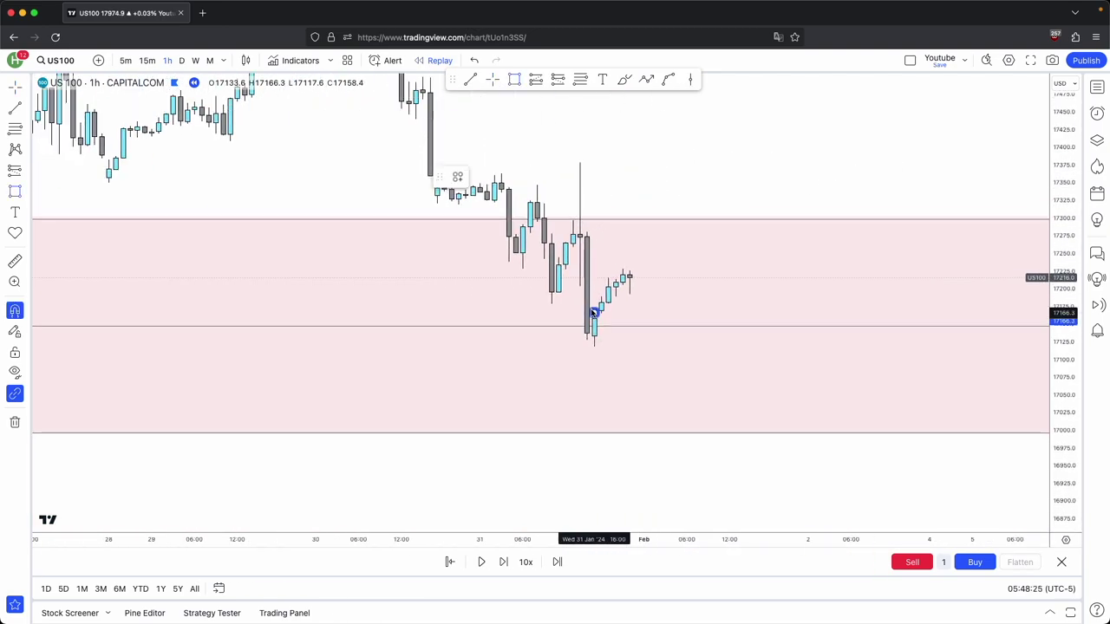
pyautogui.click(580, 286)
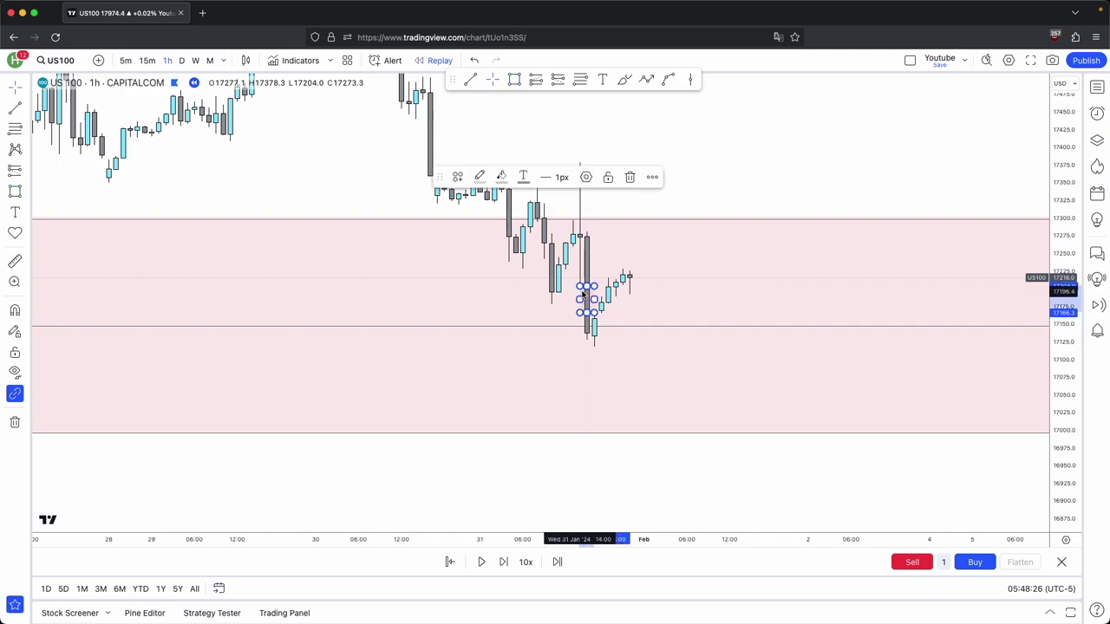
pyautogui.moveTo(589, 297); pyautogui.dragTo(674, 318)
pyautogui.click(685, 150)
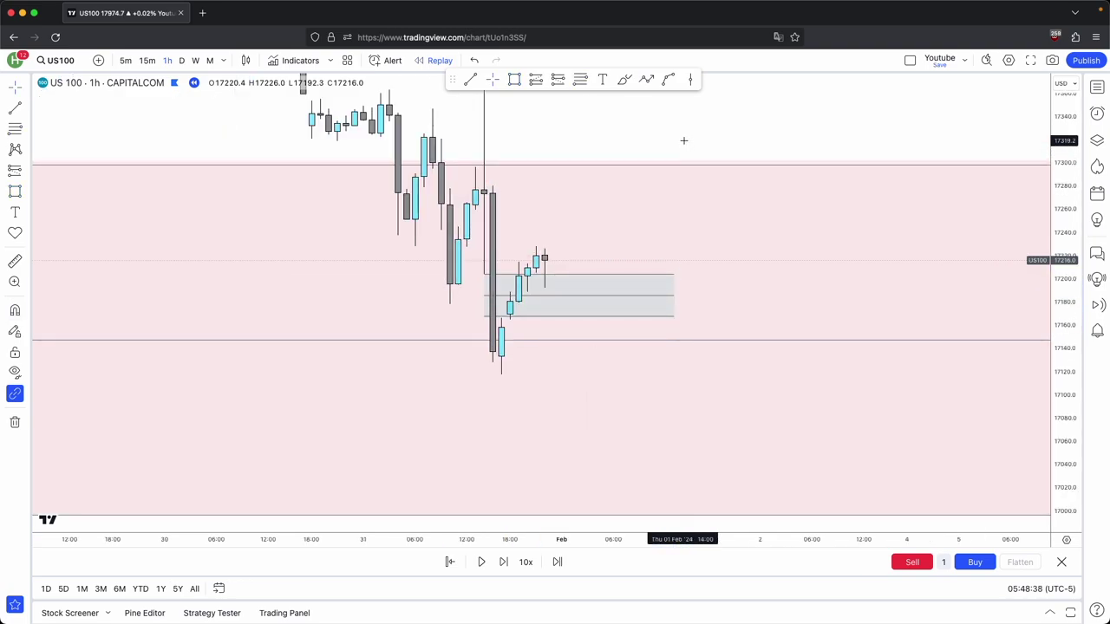
# Rewind the bar replay to about 20:00 on 31 January, shortly after the low below the daily gap's midpoint.
pyautogui.moveTo(684, 142); pyautogui.dragTo(760, 153)
pyautogui.scroll(1, 760, 154)
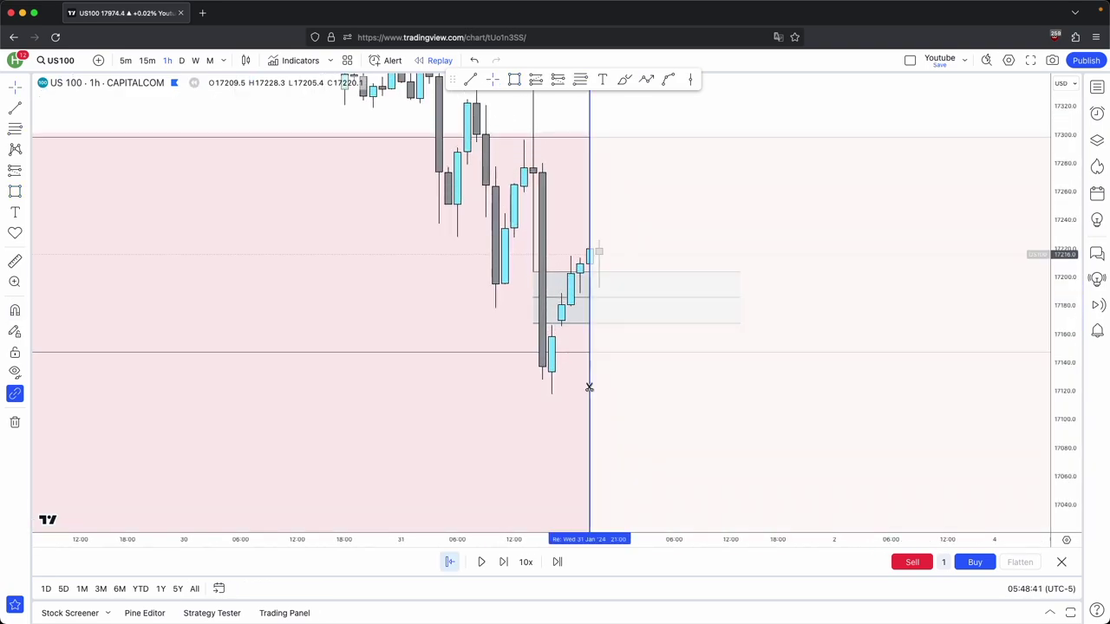
pyautogui.click(580, 389)
pyautogui.click(580, 390)
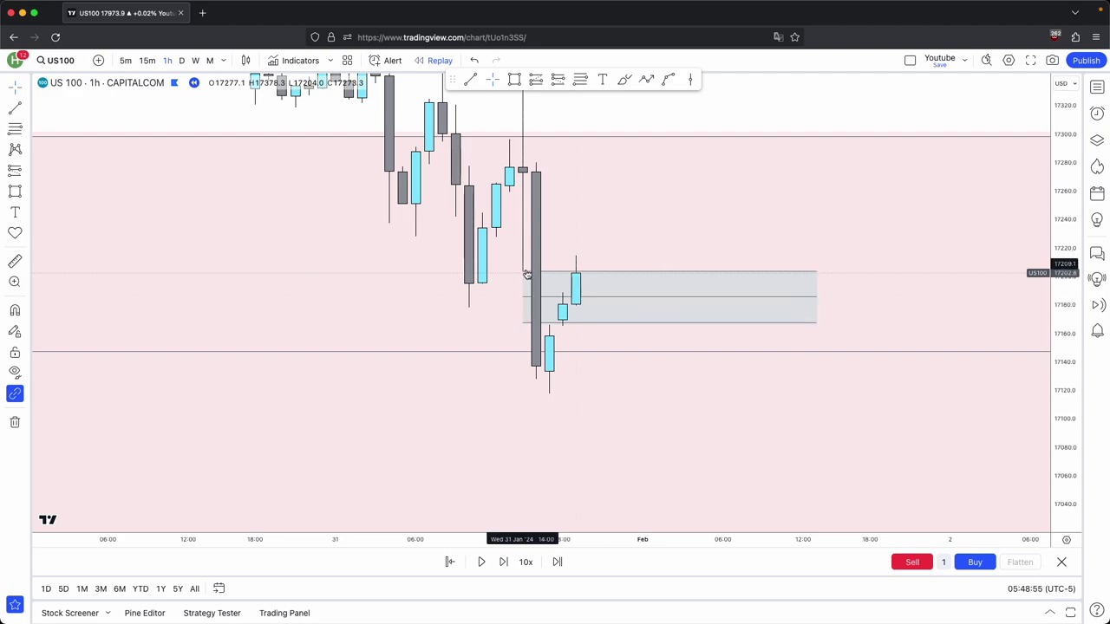
# Advance the replay bar by bar to the 31 January 23:00 candle.
pyautogui.click(508, 562)
pyautogui.click(507, 562)
pyautogui.click(505, 562)
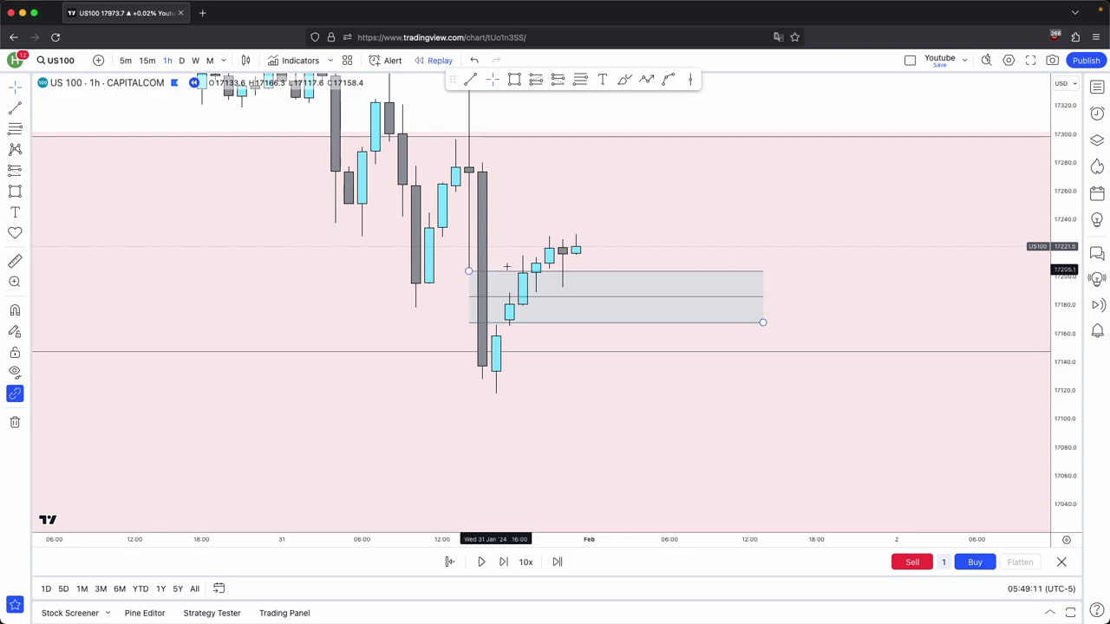
# Replace the hourly gap's rectangle with one from about 17158.4 to 17169.6, spanning 31 January 16:00 to 1 February 05:00.
pyautogui.click(595, 275)
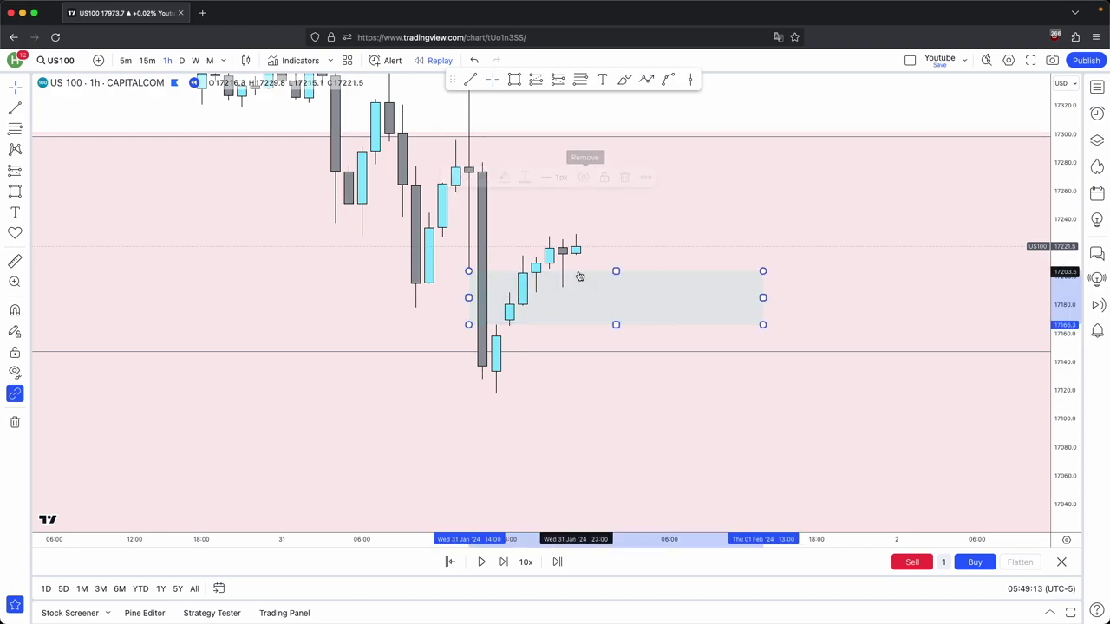
pyautogui.click(625, 177)
pyautogui.click(514, 80)
pyautogui.click(496, 335)
pyautogui.click(510, 320)
pyautogui.click(648, 302)
pyautogui.moveTo(510, 328)
pyautogui.mouseDown()
pyautogui.moveTo(656, 328)
pyautogui.moveTo(647, 302)
pyautogui.mouseUp()
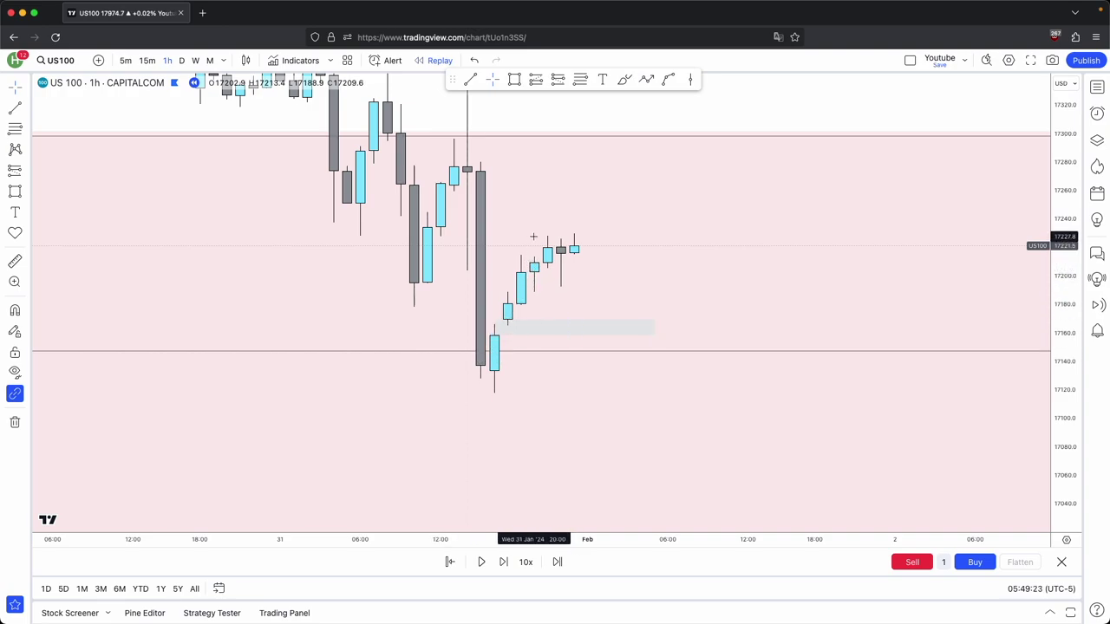
# Advance the replay four bars to the 1 February 03:00 candle.
pyautogui.click(503, 562)
pyautogui.click(503, 562)
pyautogui.click(503, 562)
pyautogui.click(503, 562)
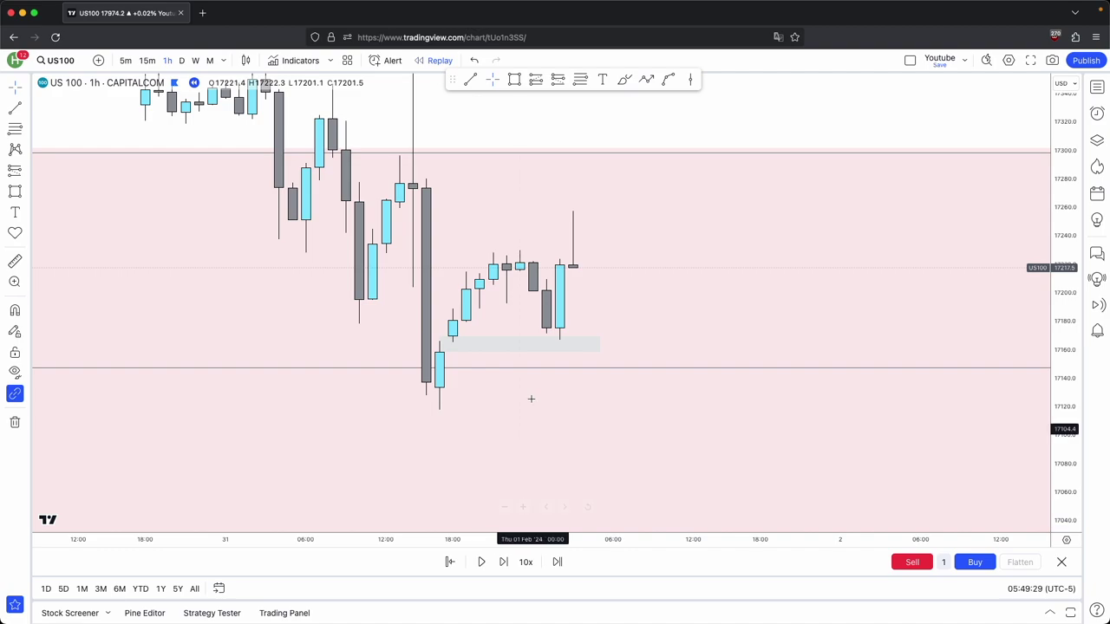
# Draw a temporary rectangle over the 31 January gap from 17166.3 to 17204.0, then remove it.
pyautogui.click(515, 79)
pyautogui.click(444, 365)
pyautogui.click(418, 337)
pyautogui.moveTo(445, 354); pyautogui.dragTo(525, 373)
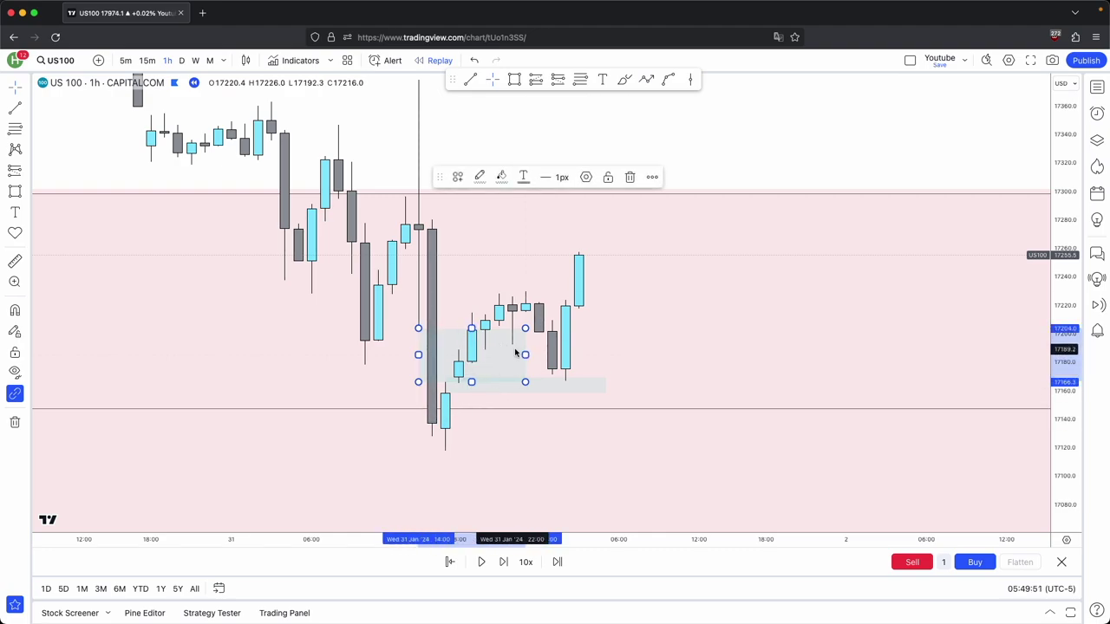
pyautogui.click(630, 177)
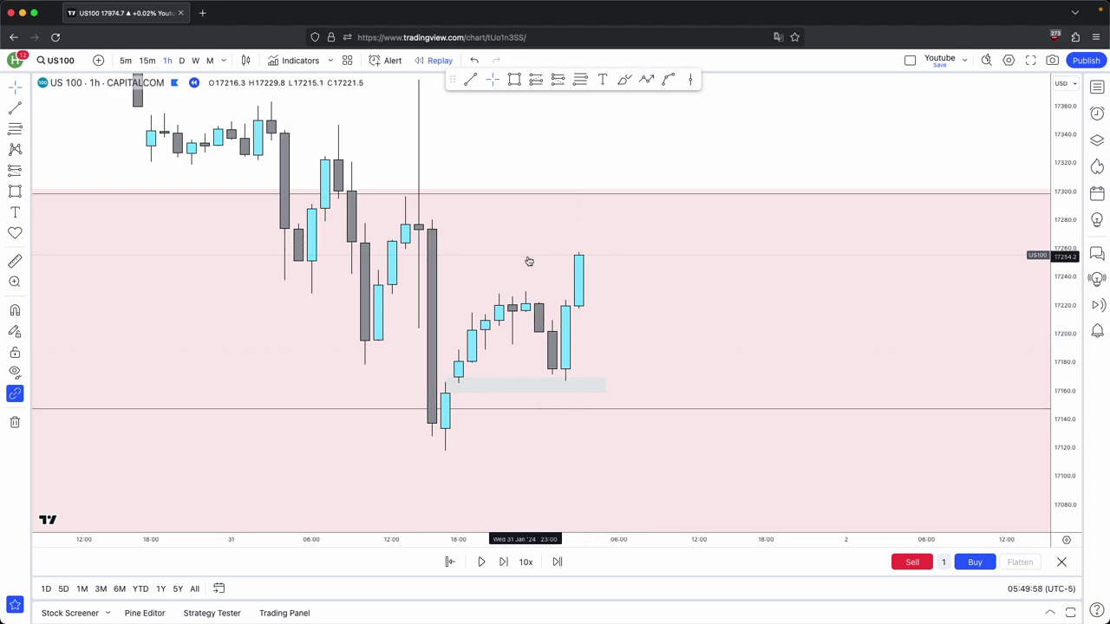
# Shorten the thin rectangle between 17158.4 and 17169.6 so it ends at 03:00 on 1 February.
pyautogui.click(609, 393)
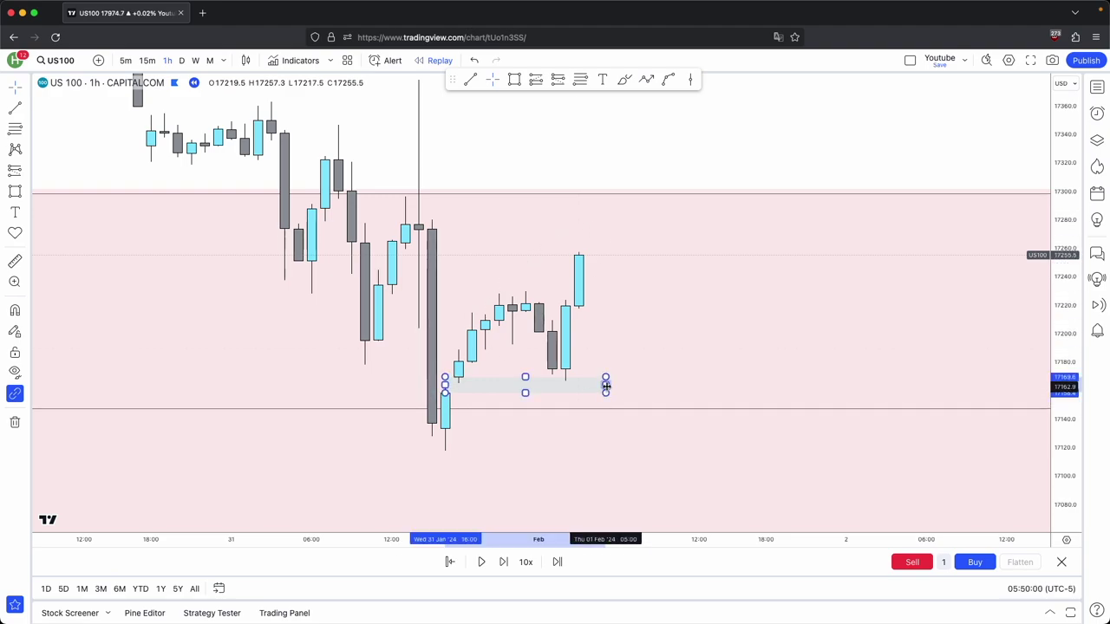
pyautogui.moveTo(606, 385); pyautogui.dragTo(577, 385)
pyautogui.click(591, 290)
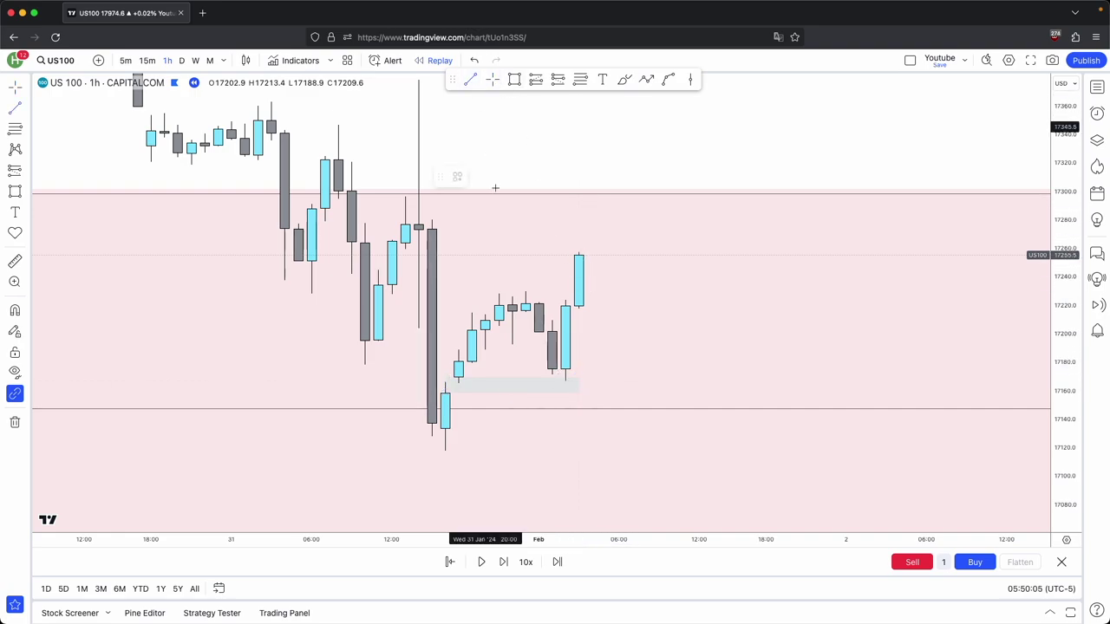
# Draw a short red horizontal line at the 31 January 23:00 high, about 17230, extending to 1 February 02:00.
pyautogui.click(534, 296)
pyautogui.click(483, 177)
pyautogui.click(483, 216)
pyautogui.click(522, 350)
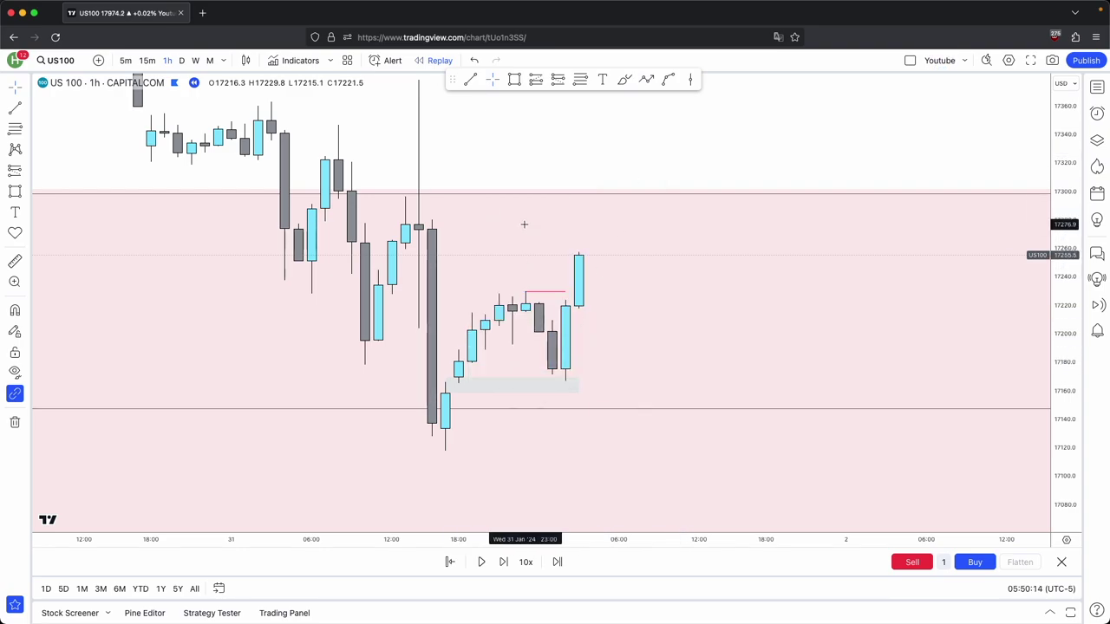
pyautogui.moveTo(529, 248); pyautogui.dragTo(531, 249)
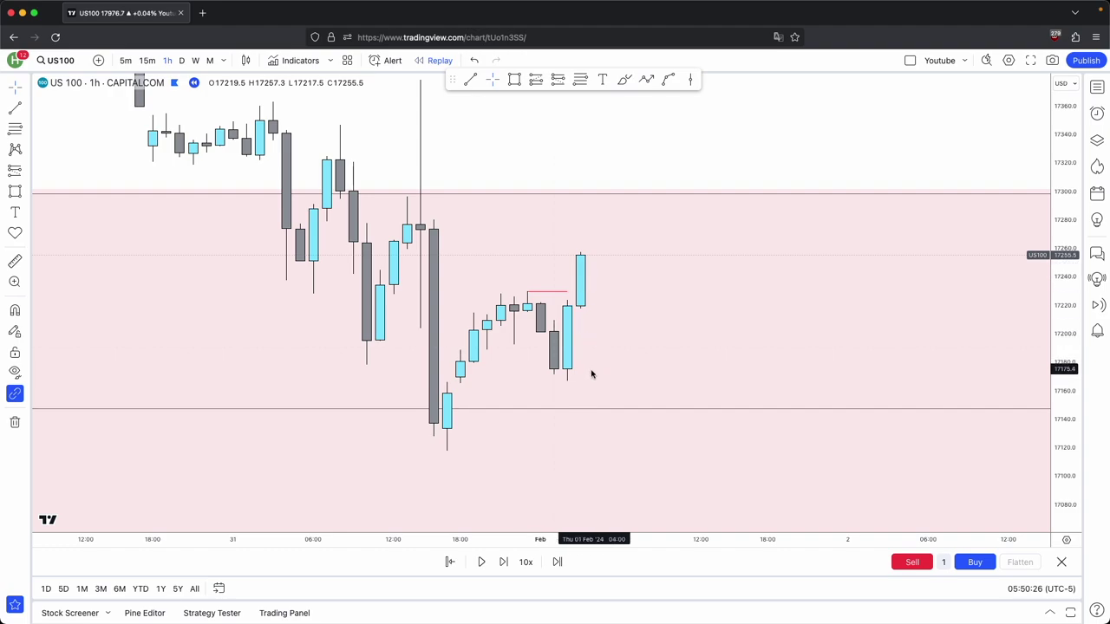
# Draw a rectangle over the 31 January gap from about 17166 to 17204, spanning 14:00 to 22:00.
pyautogui.click(514, 79)
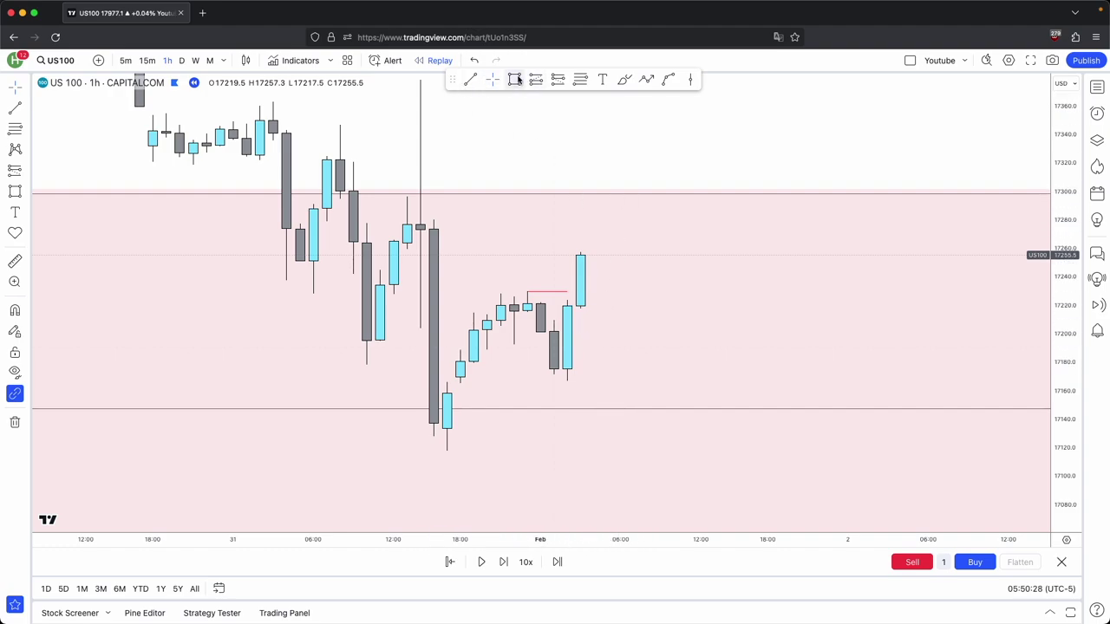
pyautogui.click(424, 348)
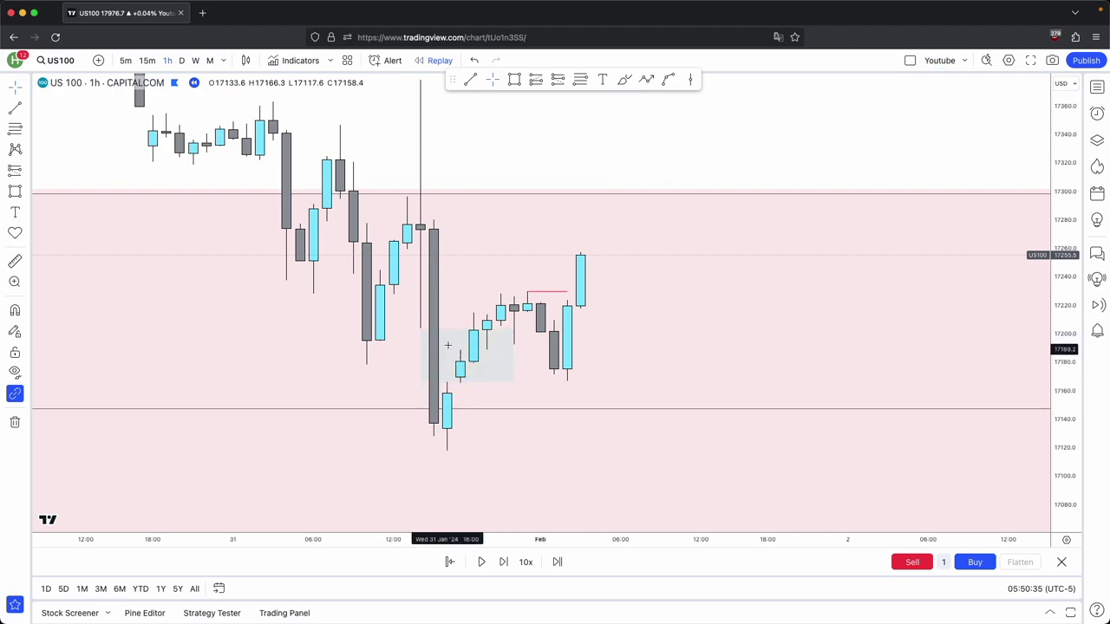
pyautogui.click(533, 389)
pyautogui.moveTo(532, 389); pyautogui.dragTo(557, 297)
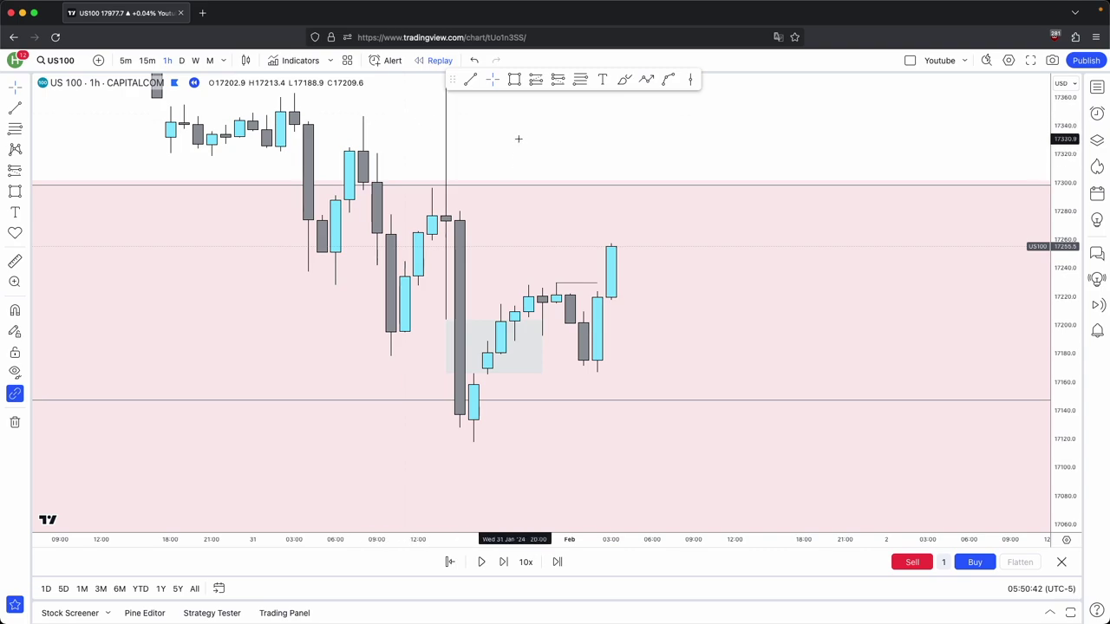
pyautogui.moveTo(523, 202); pyautogui.dragTo(632, 211)
pyautogui.scroll(1, 630, 347)
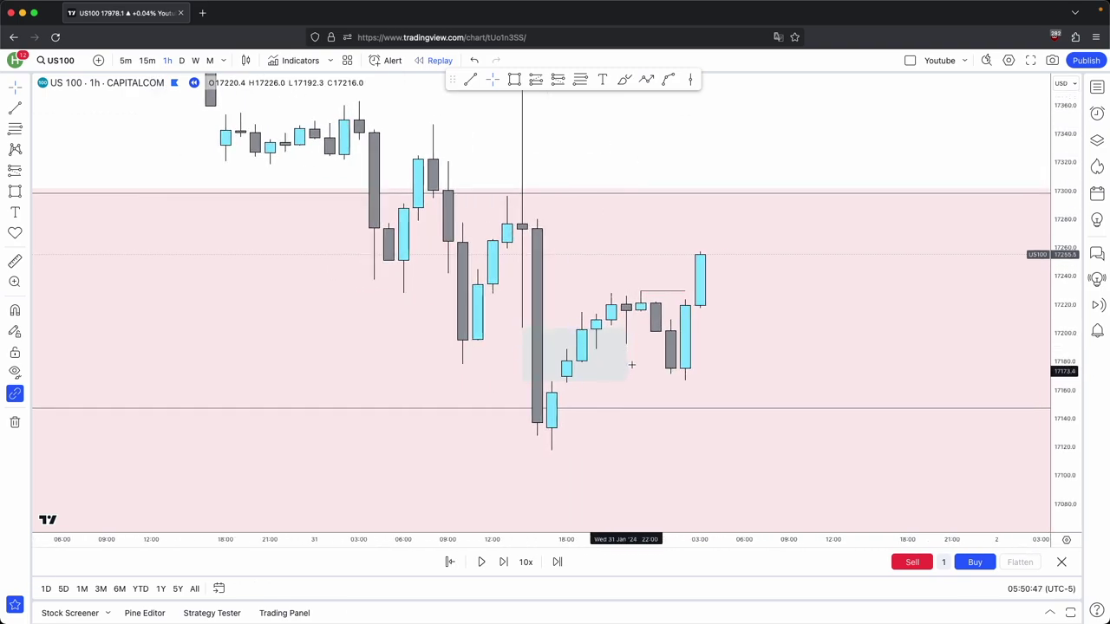
pyautogui.click(612, 352)
pyautogui.click(613, 336)
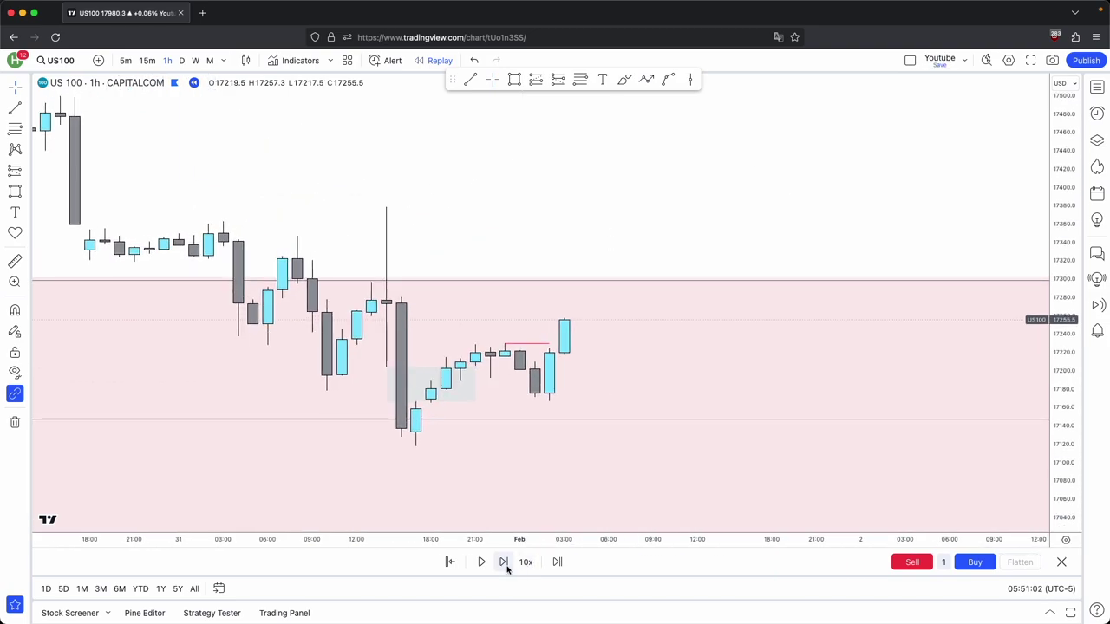
# Advance the replay five bars to the 1 February 08:00 candle.
pyautogui.click(506, 569)
pyautogui.click(507, 569)
pyautogui.click(506, 569)
pyautogui.click(507, 569)
pyautogui.click(507, 568)
# Delete the 31 January gap rectangle and the short red line at the swing high.
pyautogui.moveTo(1064, 468); pyautogui.dragTo(1064, 226)
pyautogui.moveTo(639, 414); pyautogui.dragTo(681, 324)
pyautogui.moveTo(1064, 347); pyautogui.dragTo(1064, 441)
pyautogui.click(434, 390)
pyautogui.press('Delete')
pyautogui.click(496, 319)
pyautogui.press('Delete')
# Draw a rectangle over the new hourly gap from 17209.6 to about 17217.5, spanning 01:00 to 12:00 on 1 February.
pyautogui.click(515, 80)
pyautogui.keyDown('super'); pyautogui.click(508, 355); pyautogui.keyUp('super')
pyautogui.keyDown('super'); pyautogui.click(535, 344); pyautogui.keyUp('super')
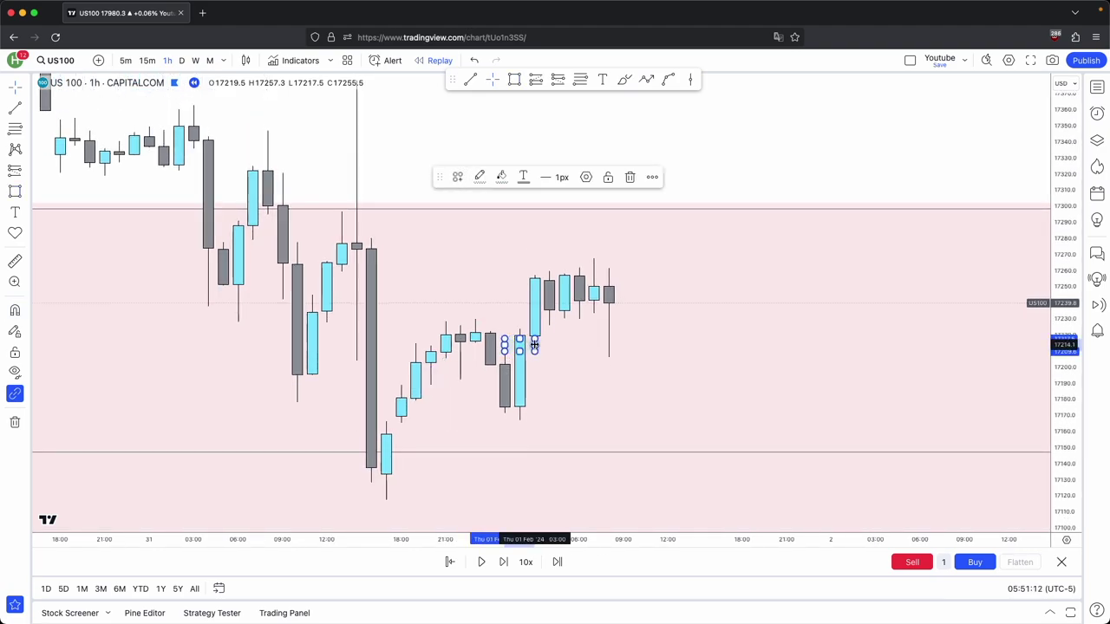
pyautogui.moveTo(535, 345); pyautogui.dragTo(668, 347)
pyautogui.click(712, 364)
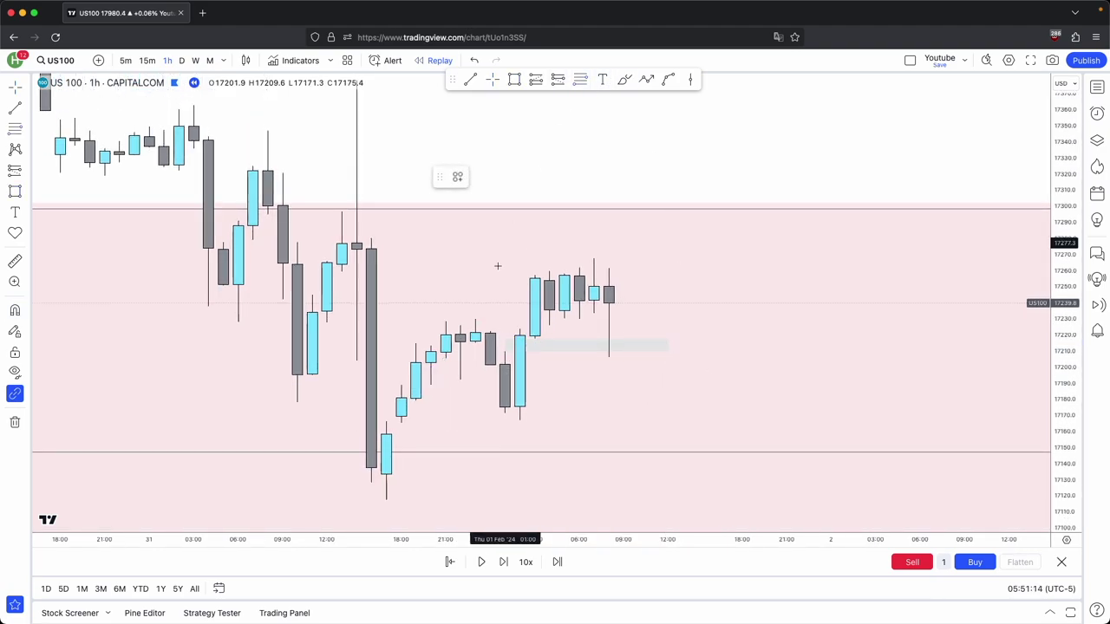
# Try to add edge and midpoint levels to the 1 February gap and extend them across its rectangle.
pyautogui.keyDown('super'); pyautogui.click(506, 352); pyautogui.keyUp('super')
pyautogui.keyDown('super'); pyautogui.click(535, 339); pyautogui.keyUp('super')
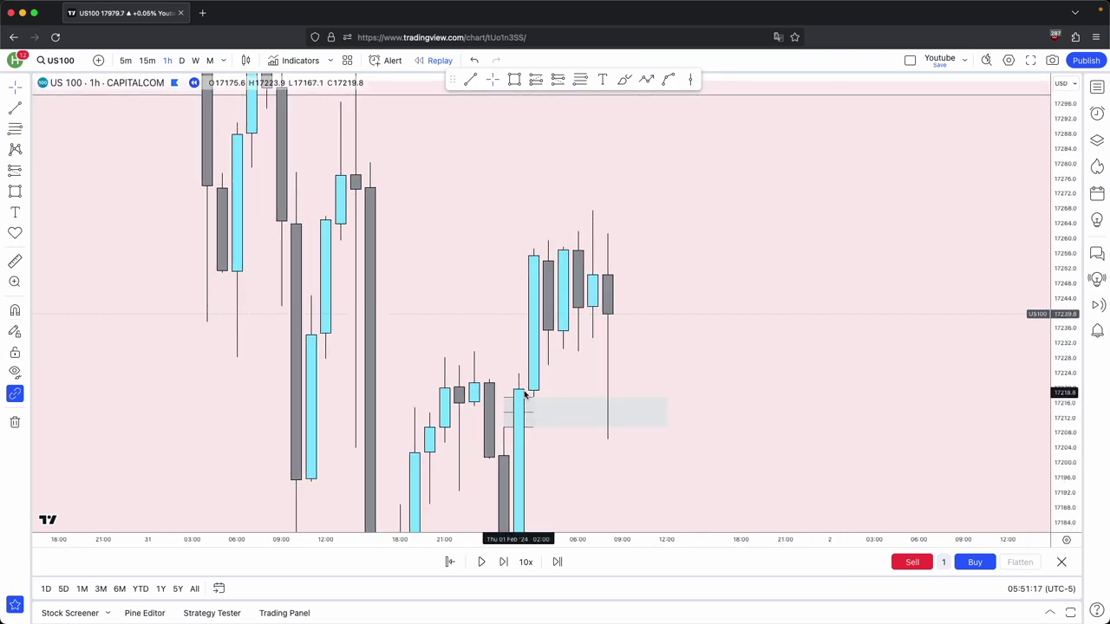
pyautogui.moveTo(533, 397); pyautogui.dragTo(667, 400)
pyautogui.click(645, 444)
pyautogui.click(667, 399)
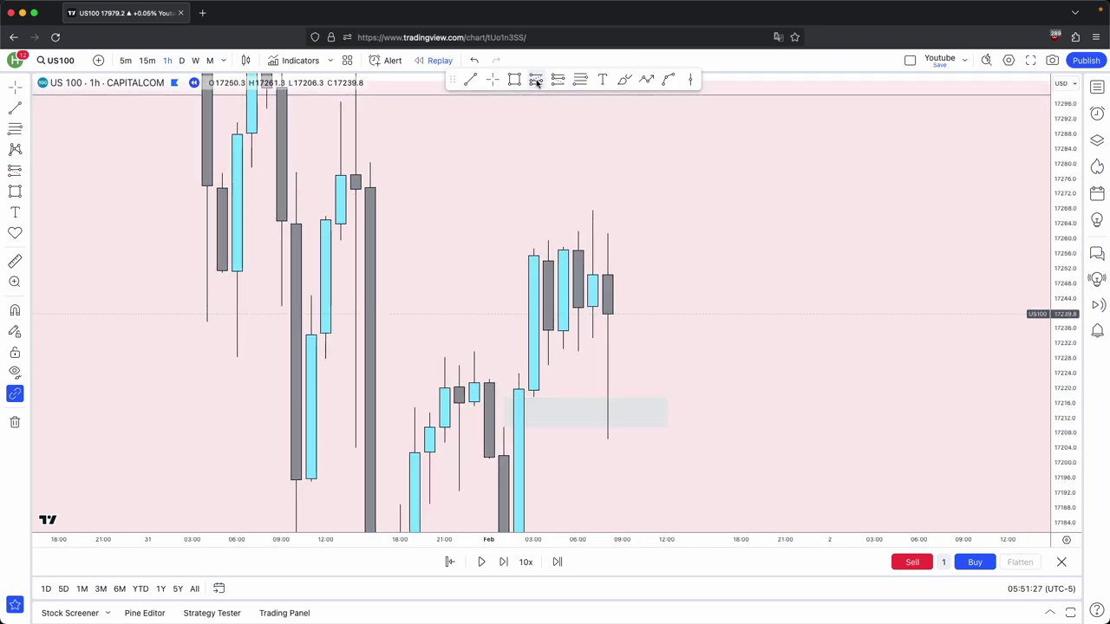
# Place a long position at the 1 February gap's upper edge, entry 17217.4, with the stop at 17116.0 below the low.
pyautogui.click(536, 80)
pyautogui.click(548, 317)
pyautogui.moveTo(584, 374); pyautogui.dragTo(594, 441)
pyautogui.moveTo(1063, 427); pyautogui.dragTo(1060, 515)
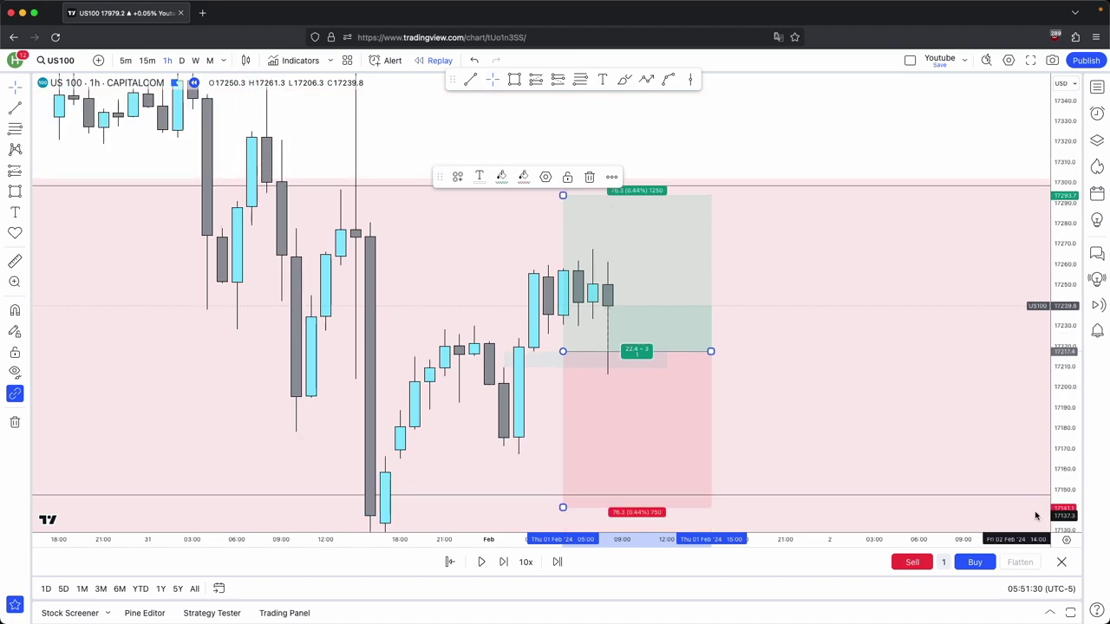
pyautogui.click(733, 411)
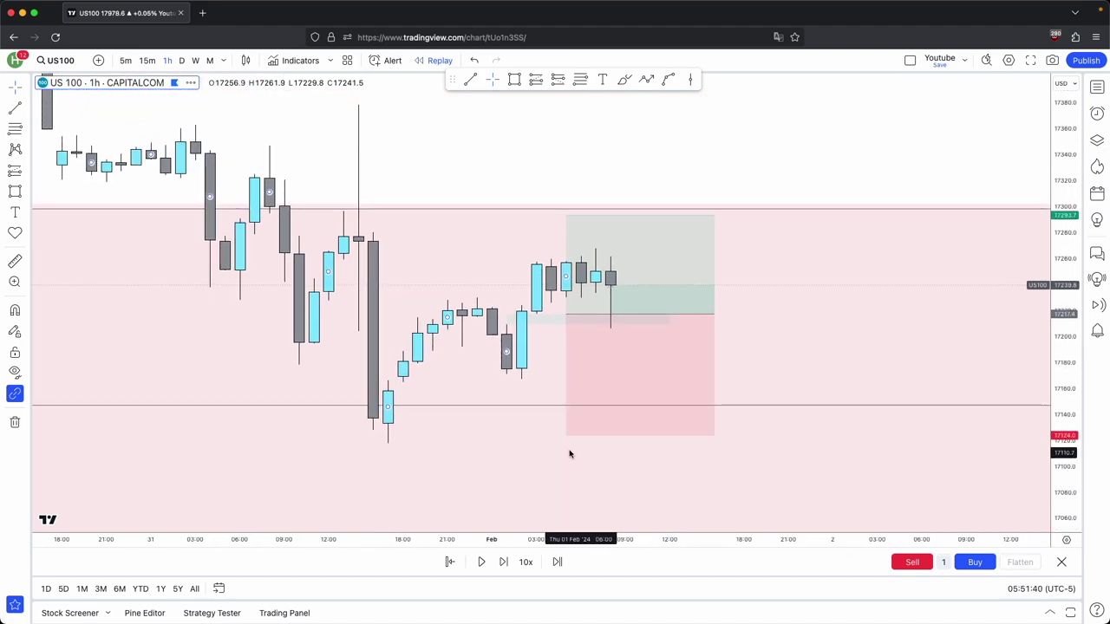
pyautogui.moveTo(566, 435); pyautogui.dragTo(380, 446)
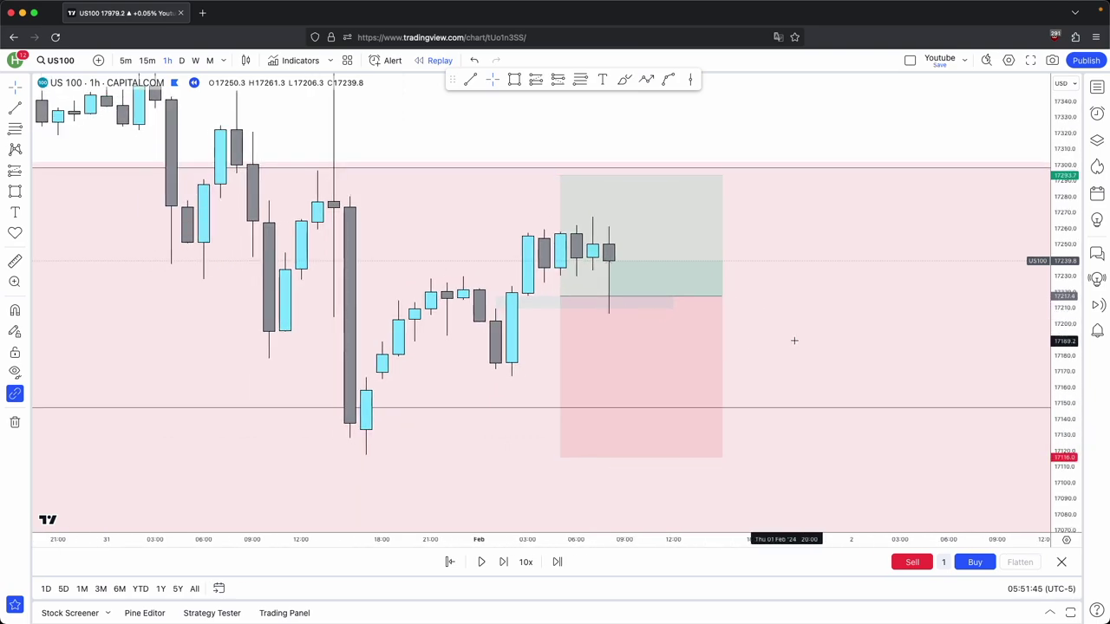
# Add edge and midpoint levels across the 1 February gap rectangle and move the long position's entry to the midpoint, 17213.3.
pyautogui.moveTo(1057, 407); pyautogui.dragTo(1057, 336)
pyautogui.click(581, 81)
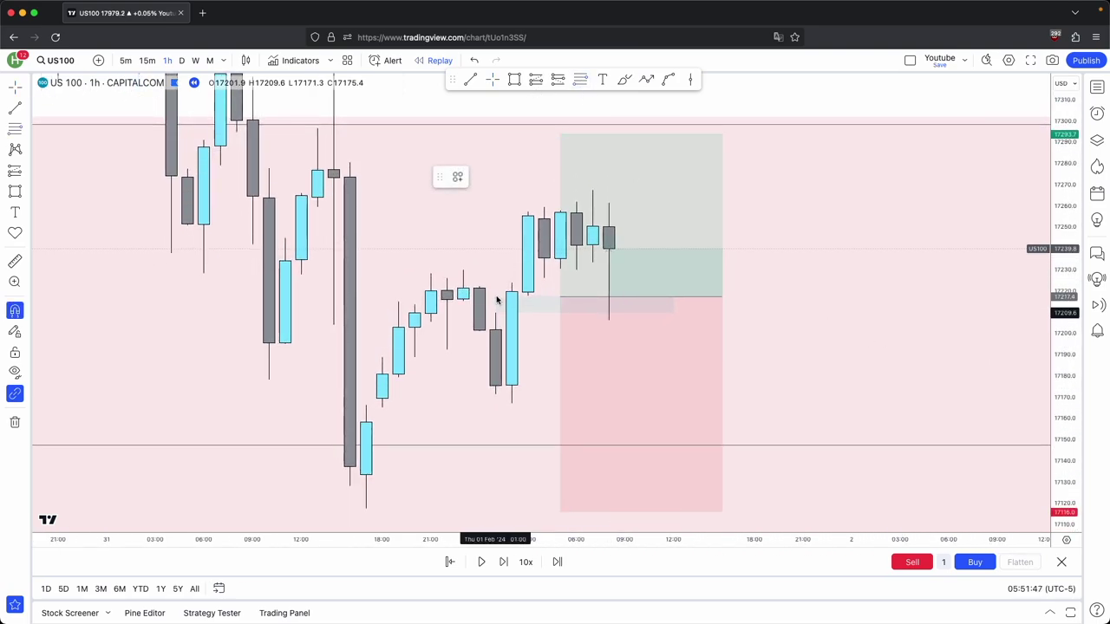
pyautogui.click(694, 301)
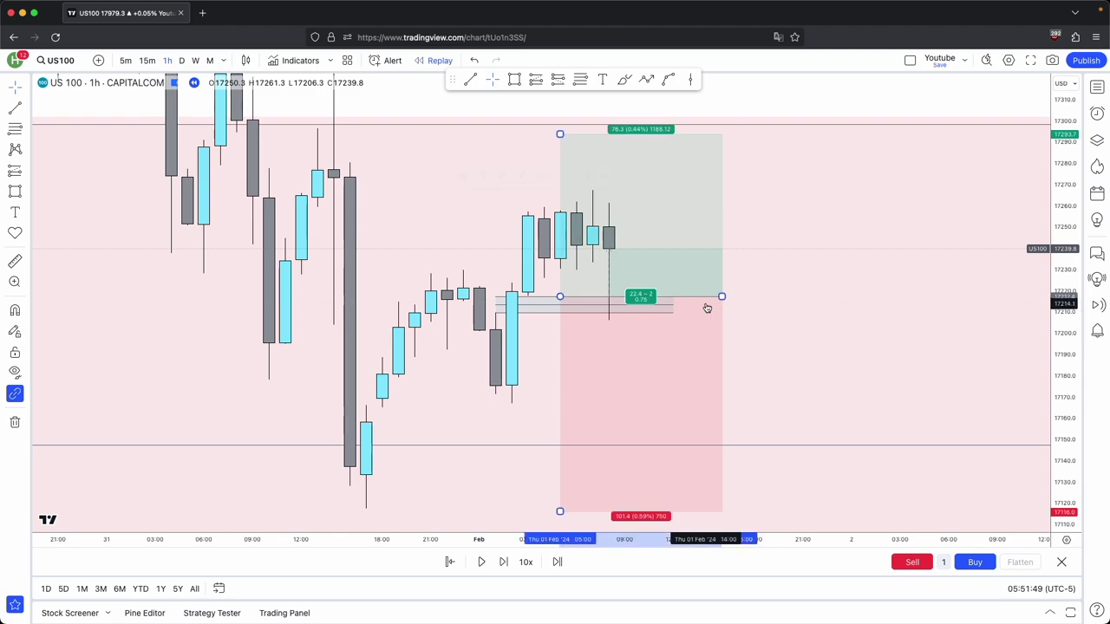
pyautogui.moveTo(561, 299); pyautogui.dragTo(562, 308)
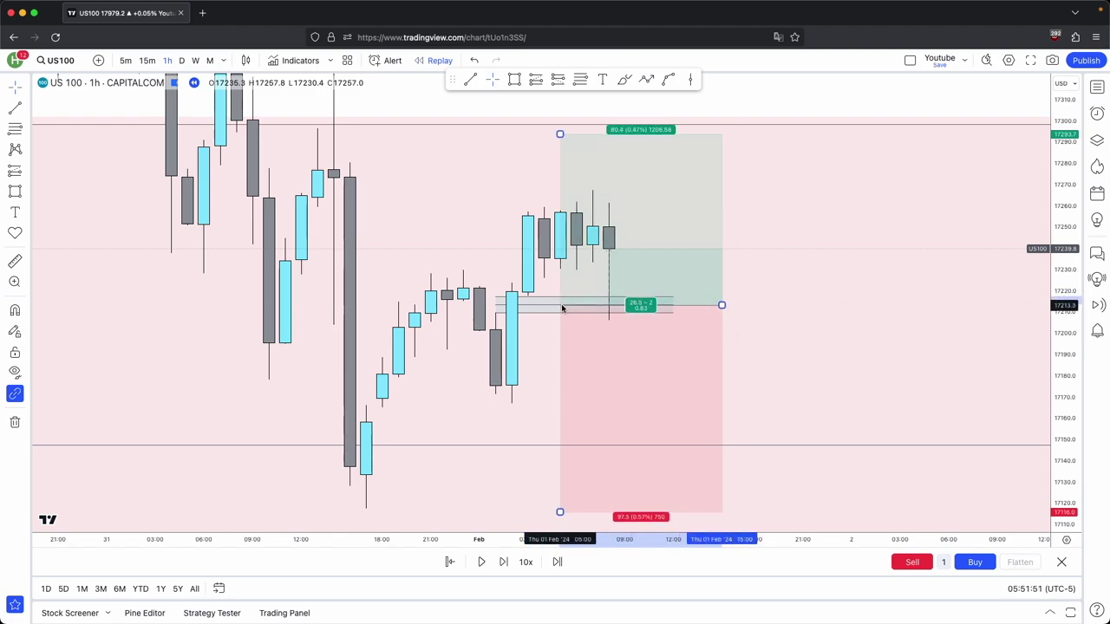
pyautogui.click(562, 309)
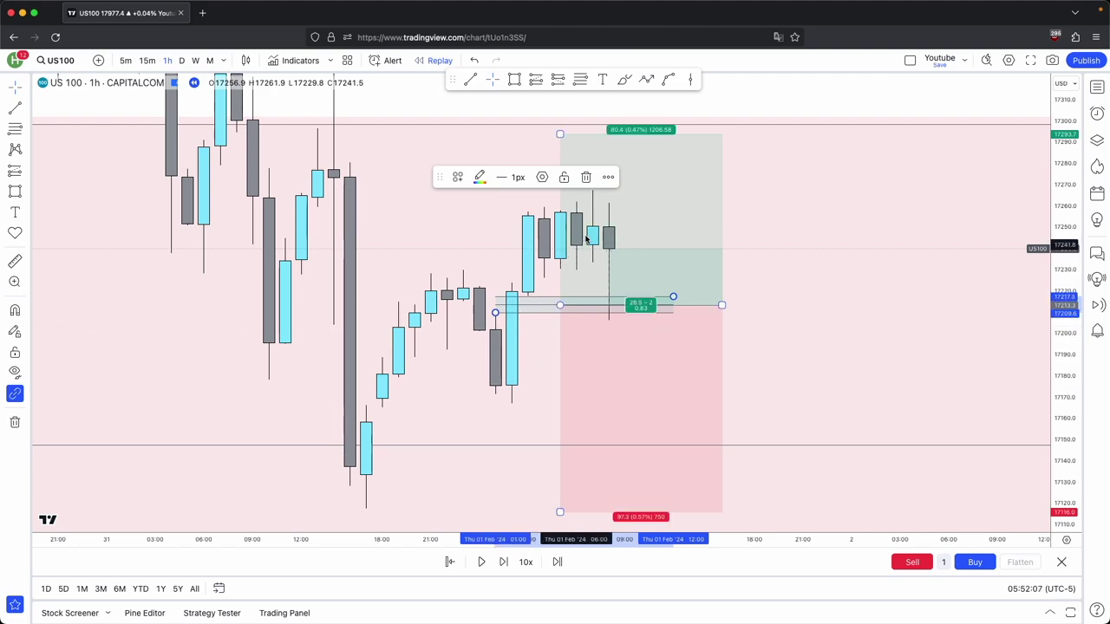
# Delete the edge and midpoint levels from the 1 February gap and advance the replay by several hourly bars.
pyautogui.click(586, 177)
pyautogui.click(503, 562)
pyautogui.click(503, 562)
pyautogui.click(503, 562)
pyautogui.click(503, 562)
pyautogui.click(503, 562)
pyautogui.moveTo(1065, 235); pyautogui.dragTo(1065, 355)
pyautogui.moveTo(583, 321); pyautogui.dragTo(629, 349)
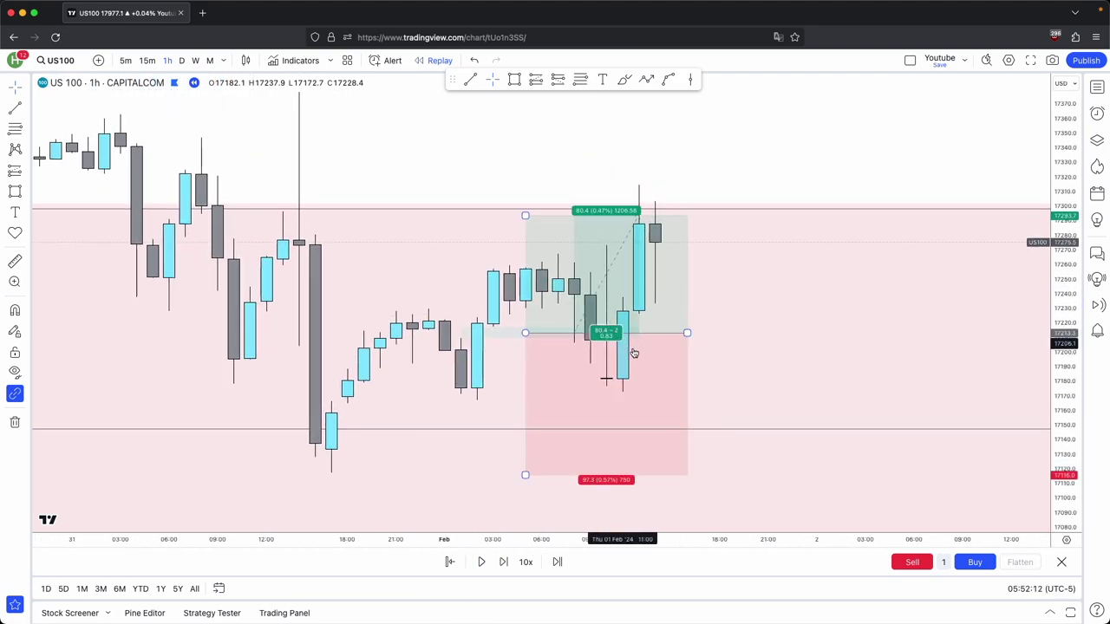
# Raise the long position's target to 17362.8.
pyautogui.moveTo(525, 215); pyautogui.dragTo(525, 114)
pyautogui.scroll(-2, 911, 249)
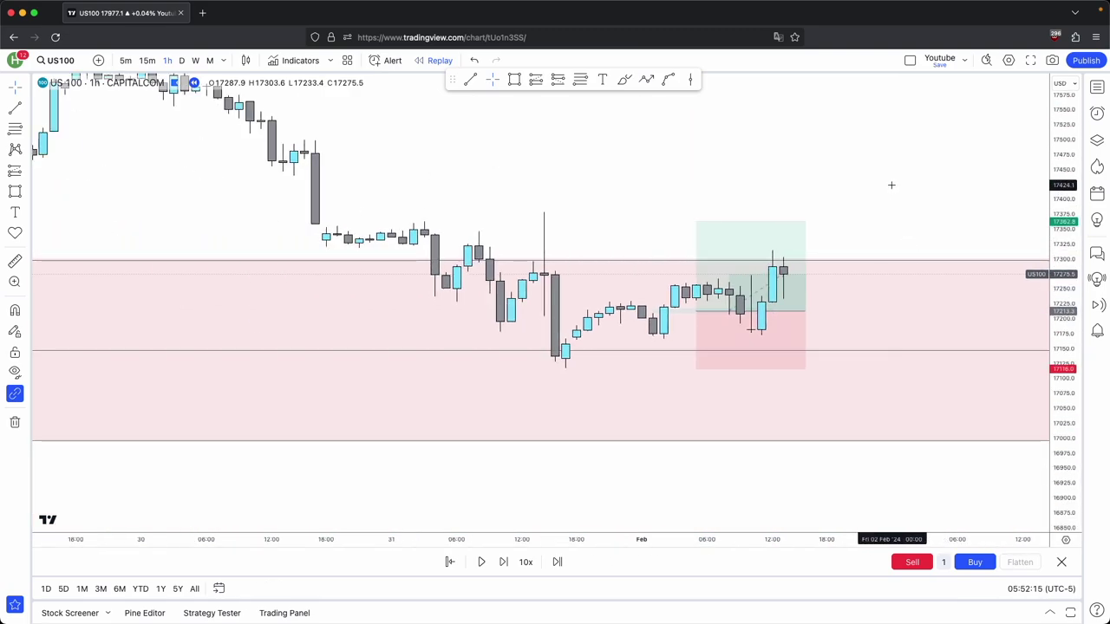
pyautogui.moveTo(892, 184); pyautogui.dragTo(801, 231)
# Switch to the daily chart and raise the long position's target to 17675.7, above the January highs.
pyautogui.click(182, 60)
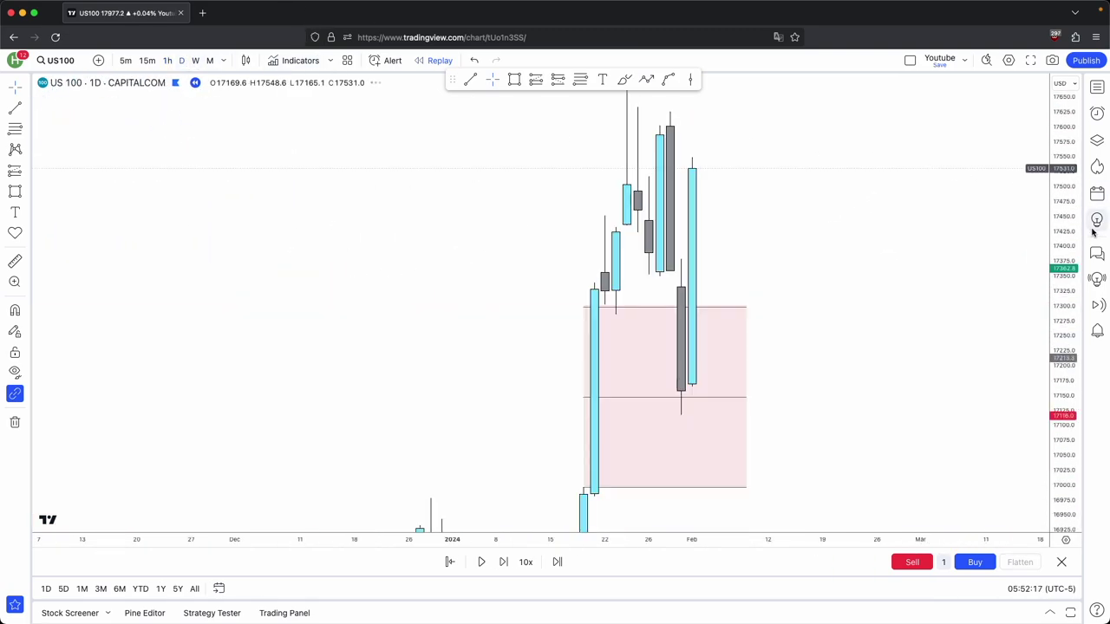
pyautogui.moveTo(700, 219); pyautogui.dragTo(702, 205)
pyautogui.scroll(2, 588, 437)
pyautogui.moveTo(474, 265); pyautogui.dragTo(472, 241)
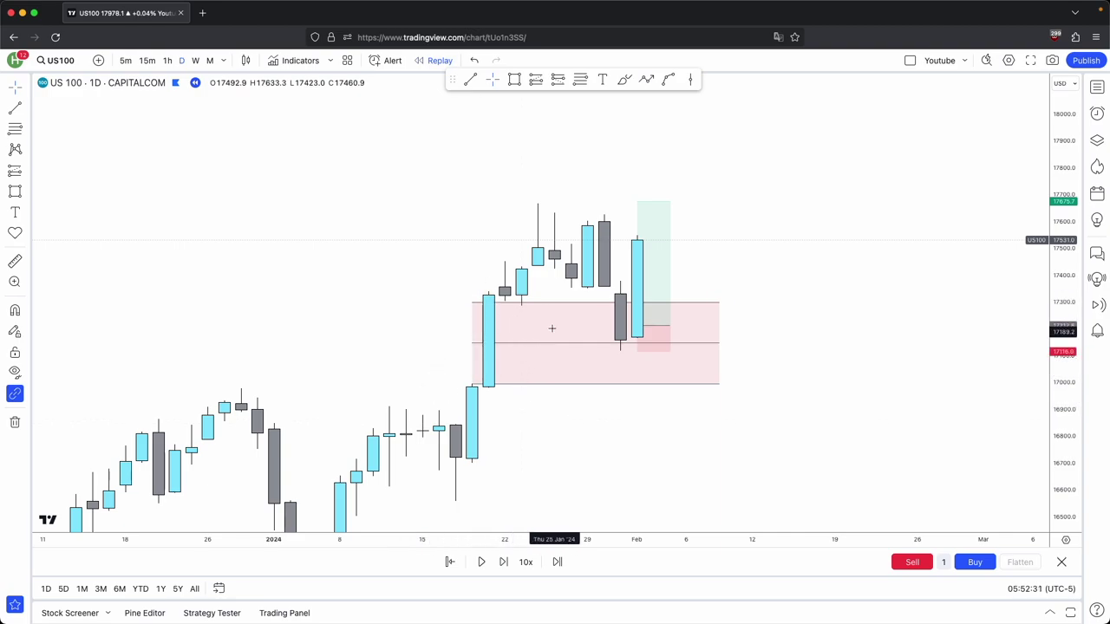
pyautogui.moveTo(716, 208); pyautogui.dragTo(719, 184)
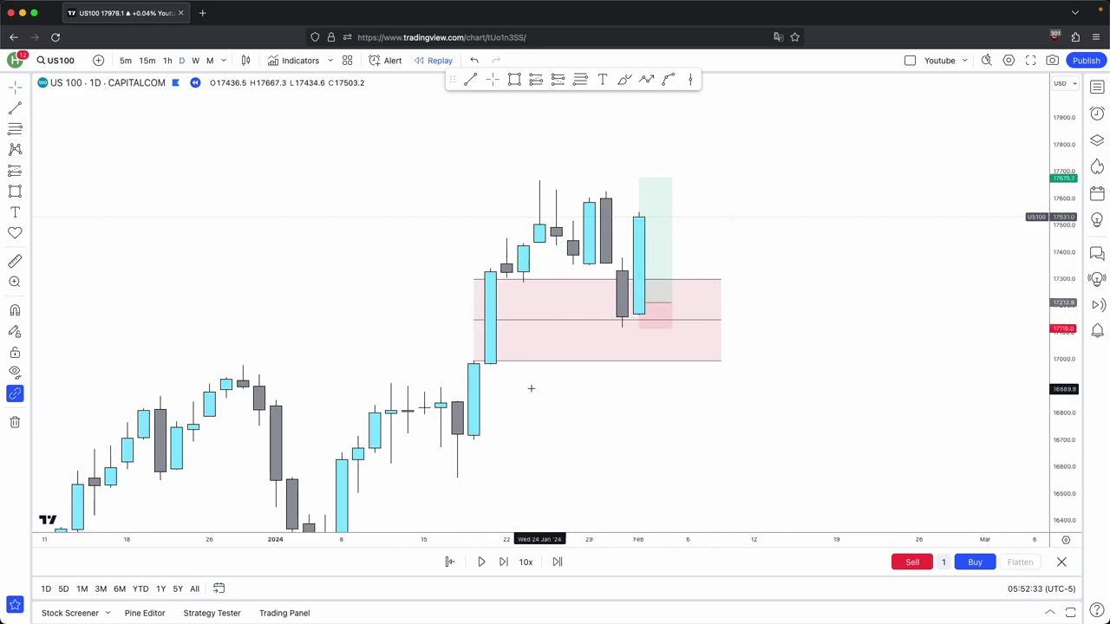
# Draw a horizontal line forward from the 24 January high and label it "Buyside LQ".
pyautogui.moveTo(589, 441); pyautogui.dragTo(668, 328)
pyautogui.moveTo(1068, 389); pyautogui.dragTo(1049, 463)
pyautogui.scroll(-4, 788, 359)
pyautogui.moveTo(788, 359); pyautogui.dragTo(694, 394)
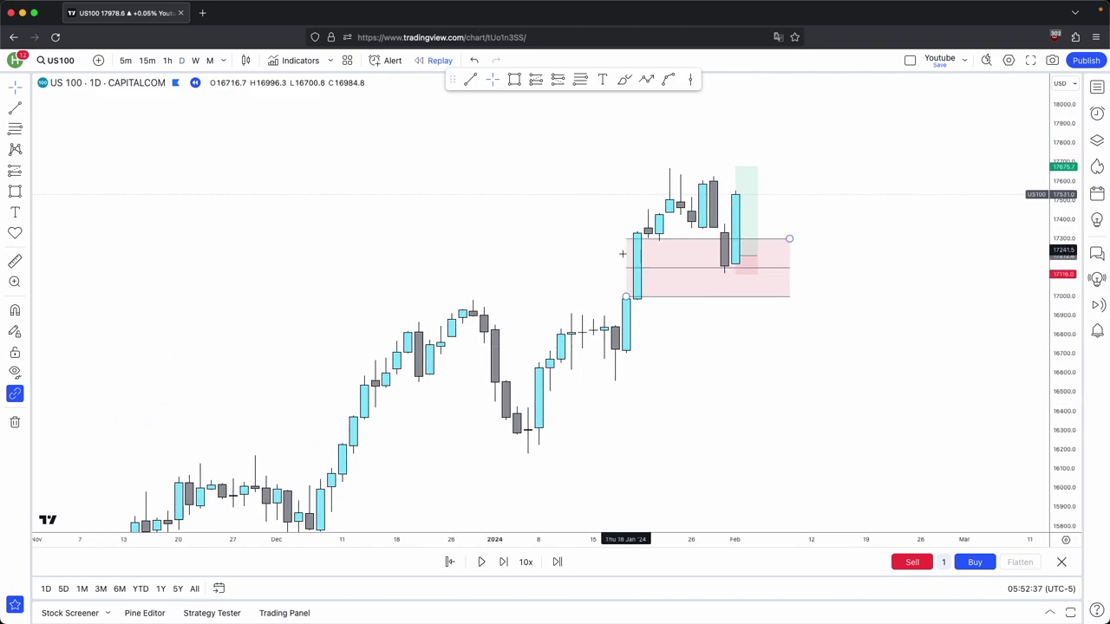
pyautogui.moveTo(622, 263); pyautogui.dragTo(542, 302)
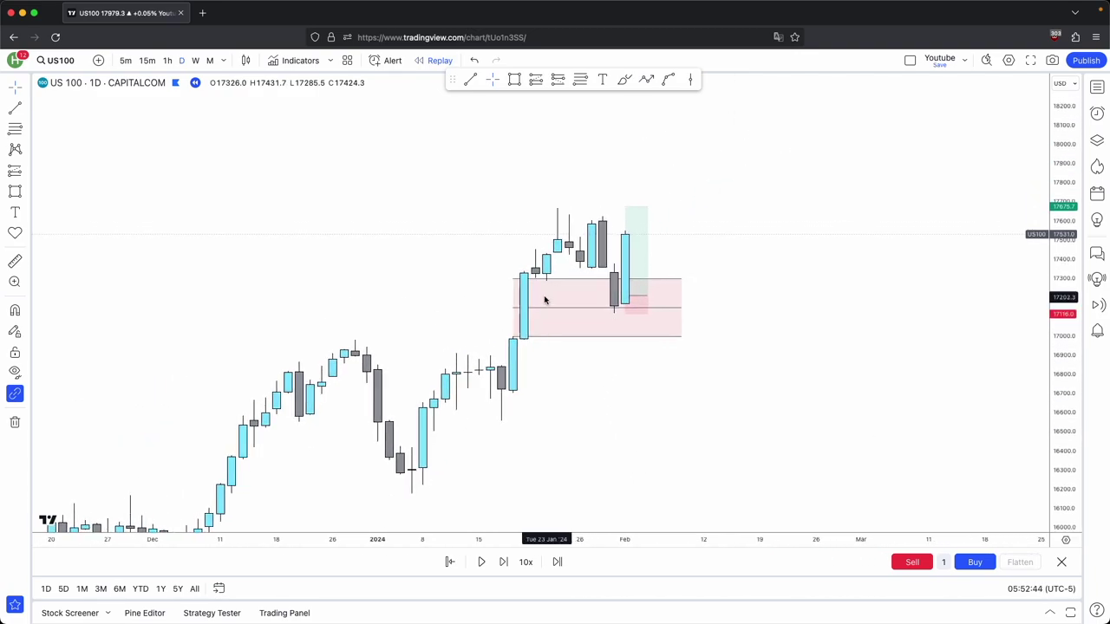
pyautogui.click(467, 81)
pyautogui.click(558, 208)
pyautogui.click(693, 208)
pyautogui.click(557, 237)
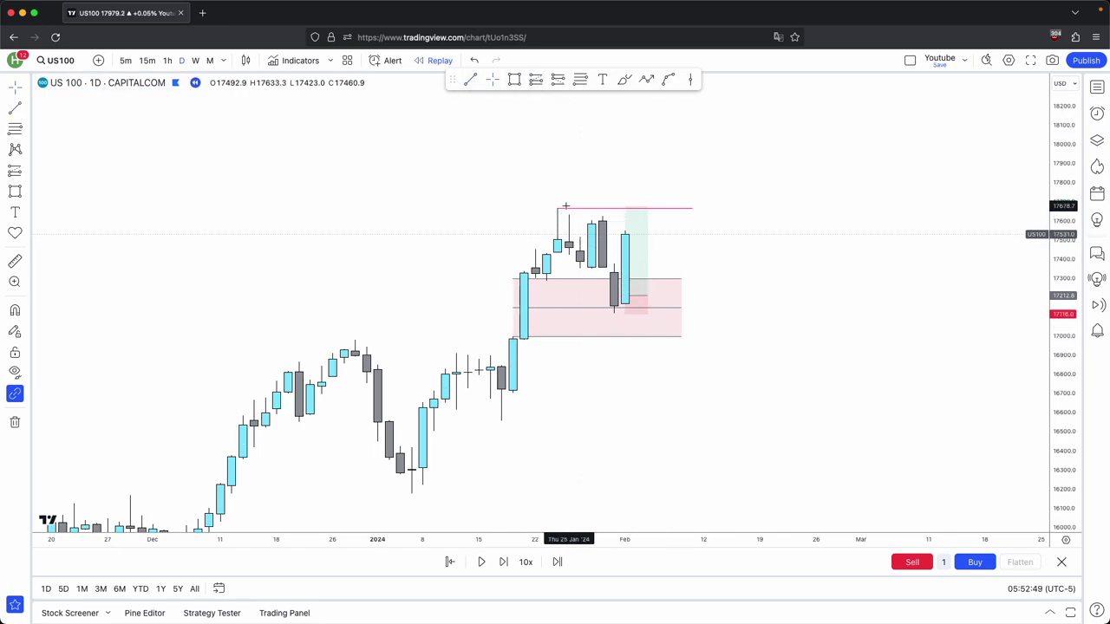
# Lower the long position's target to 17657.6, just under the Buyside LQ line, and return to the 1-hour chart.
pyautogui.click(646, 213)
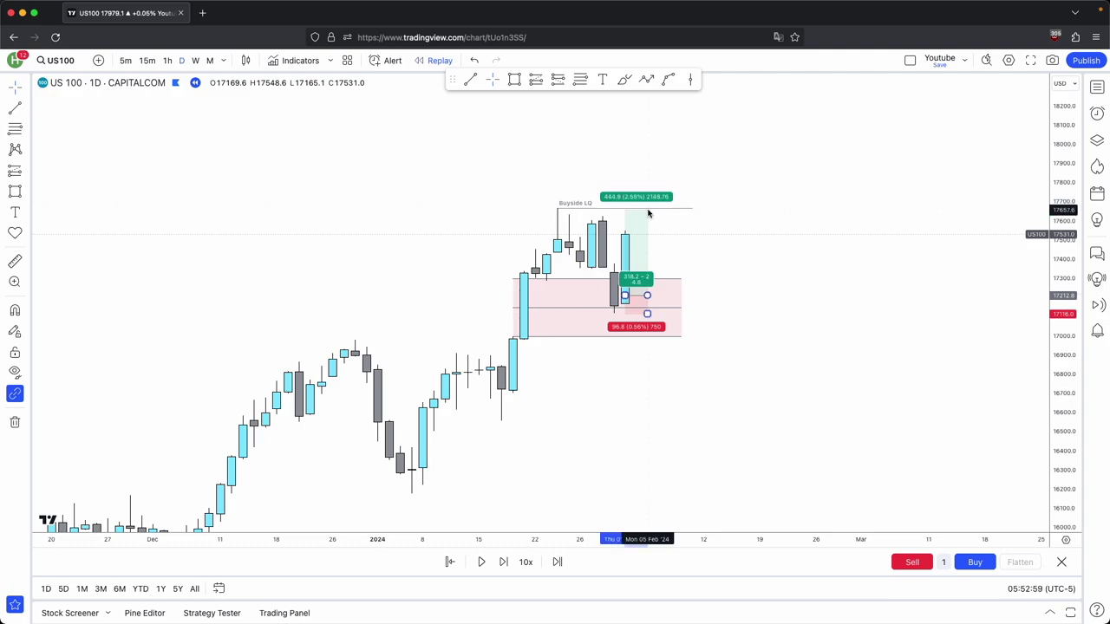
pyautogui.click(666, 227)
pyautogui.click(167, 60)
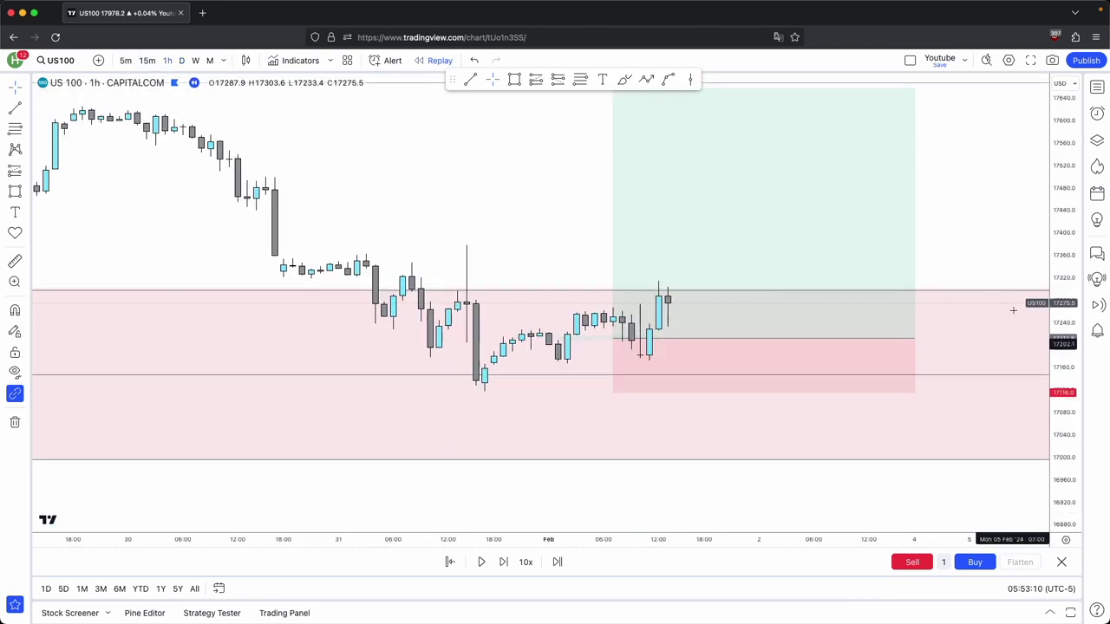
pyautogui.scroll(-4, 964, 309)
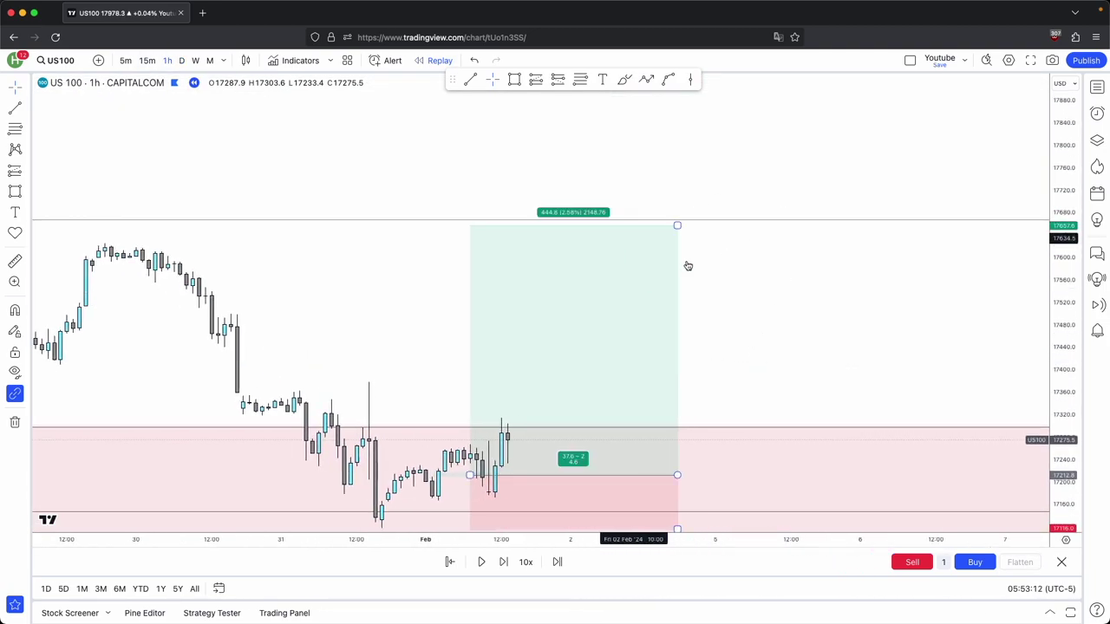
pyautogui.moveTo(686, 265); pyautogui.dragTo(786, 243)
pyautogui.moveTo(498, 225); pyautogui.dragTo(566, 207)
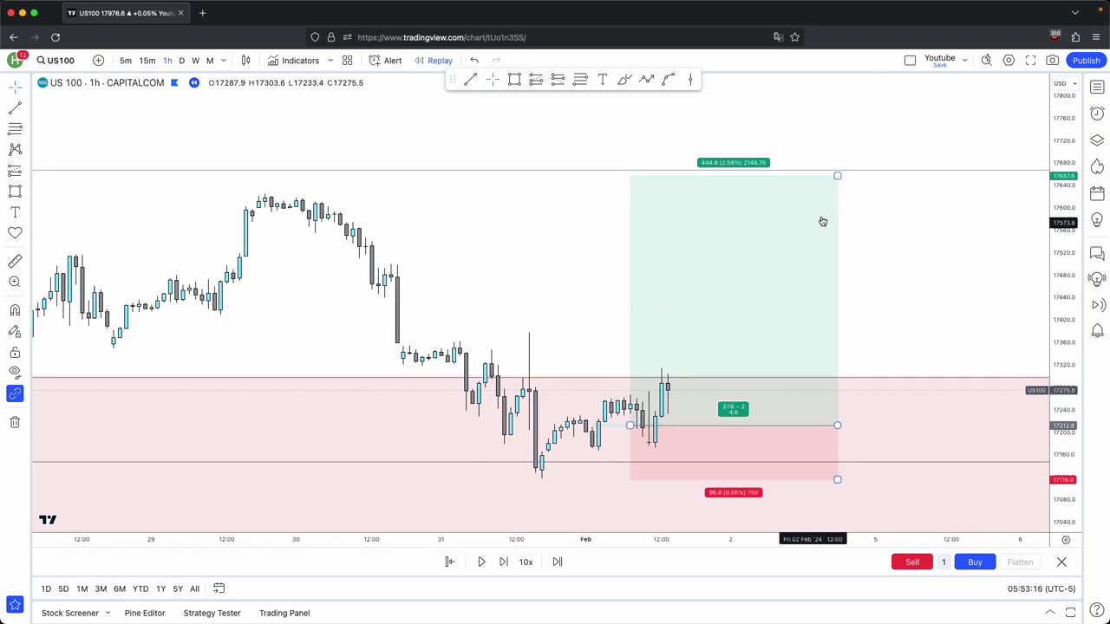
pyautogui.write('A')
pyautogui.click(778, 159)
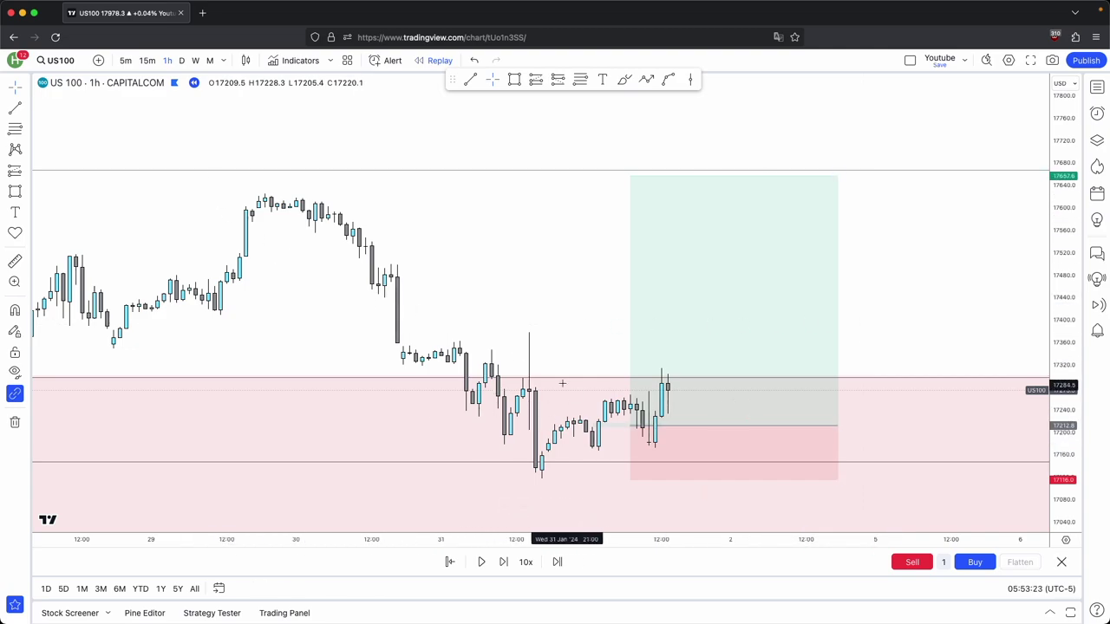
# Draw a horizontal line from the 31 January 14:00 wick high to 1 February and delete the stray trend line above it.
pyautogui.moveTo(582, 330); pyautogui.dragTo(521, 251)
pyautogui.click(656, 277)
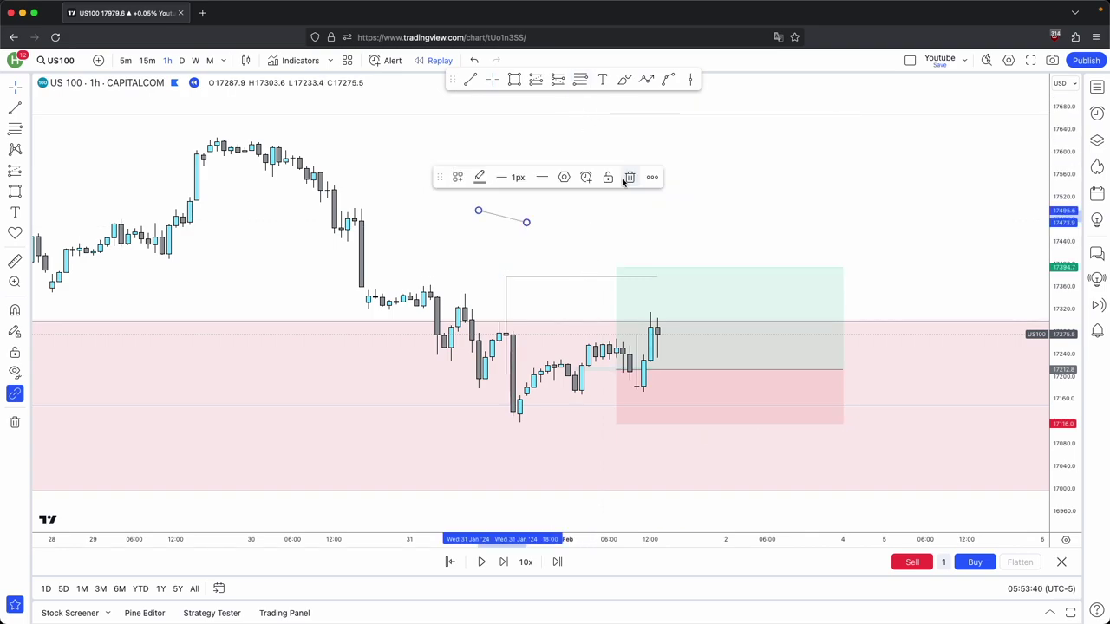
pyautogui.click(630, 179)
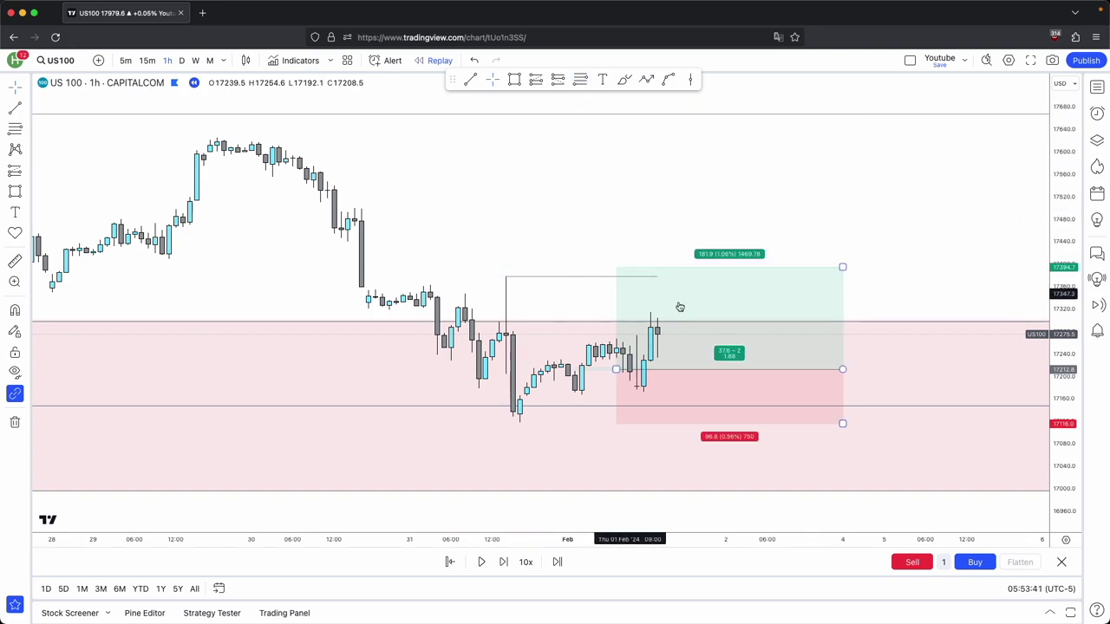
# Set the long position's target to 17376.1, just below the 31 January high line.
pyautogui.moveTo(843, 270); pyautogui.dragTo(848, 280)
pyautogui.click(850, 270)
pyautogui.click(845, 279)
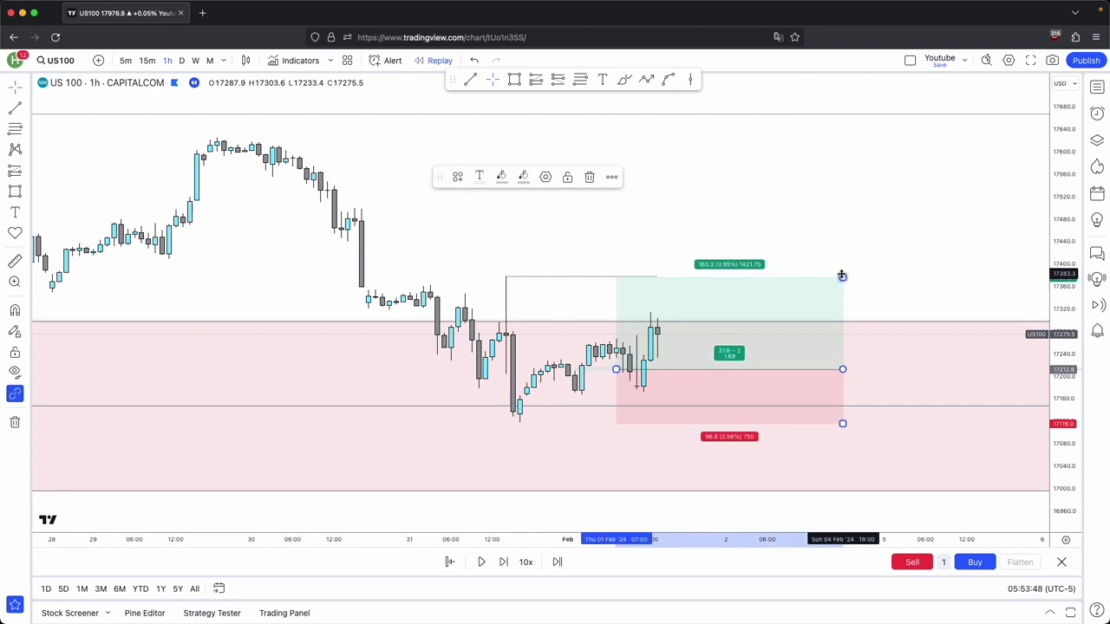
pyautogui.click(838, 247)
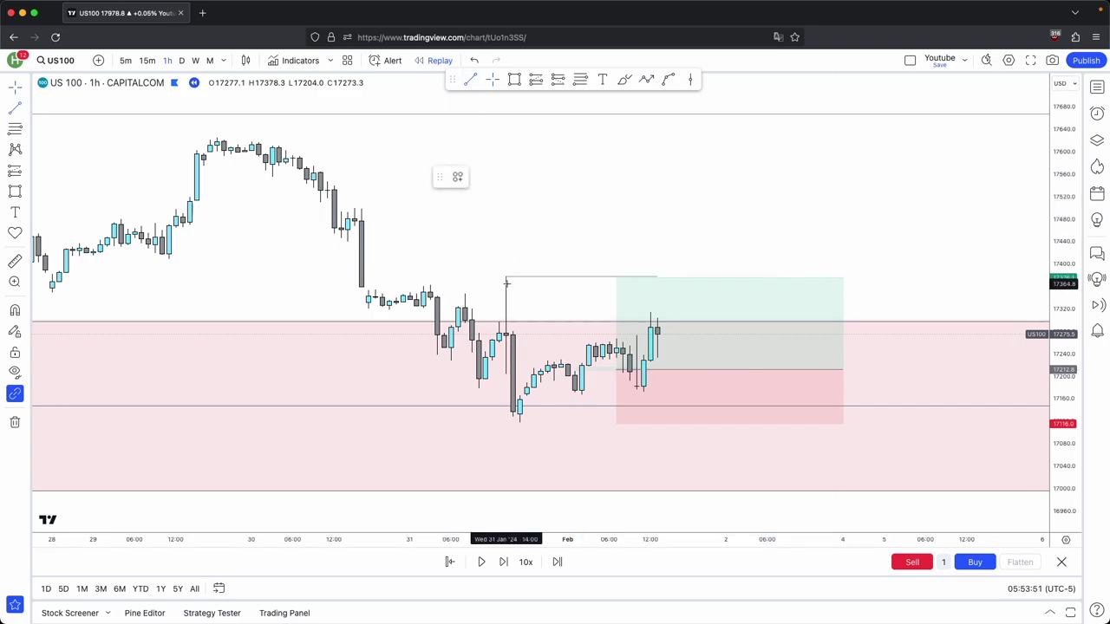
# Draw a horizontal line forward from the 30 January swing high at about 17500.
pyautogui.keyDown('super'); pyautogui.click(355, 198); pyautogui.keyUp('super')
pyautogui.keyDown('shift'); pyautogui.click(600, 229); pyautogui.keyUp('shift')
pyautogui.click(569, 232)
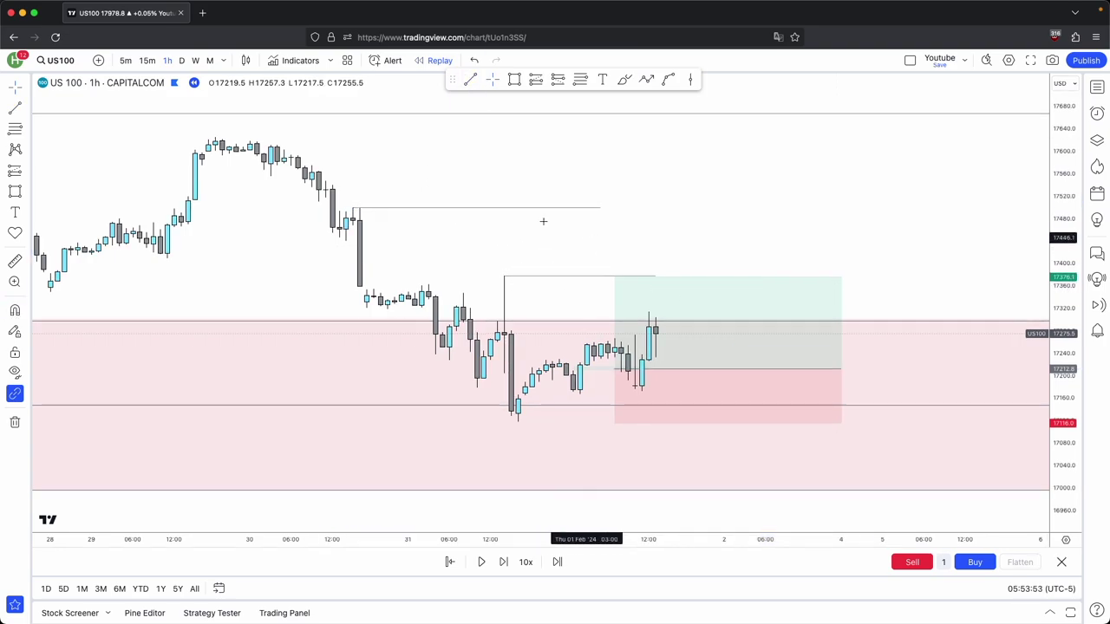
# Draw a horizontal line from the 29 January 19:00 high at 17625.7 and extend the swing-high lines further forward in time.
pyautogui.click(469, 80)
pyautogui.click(215, 137)
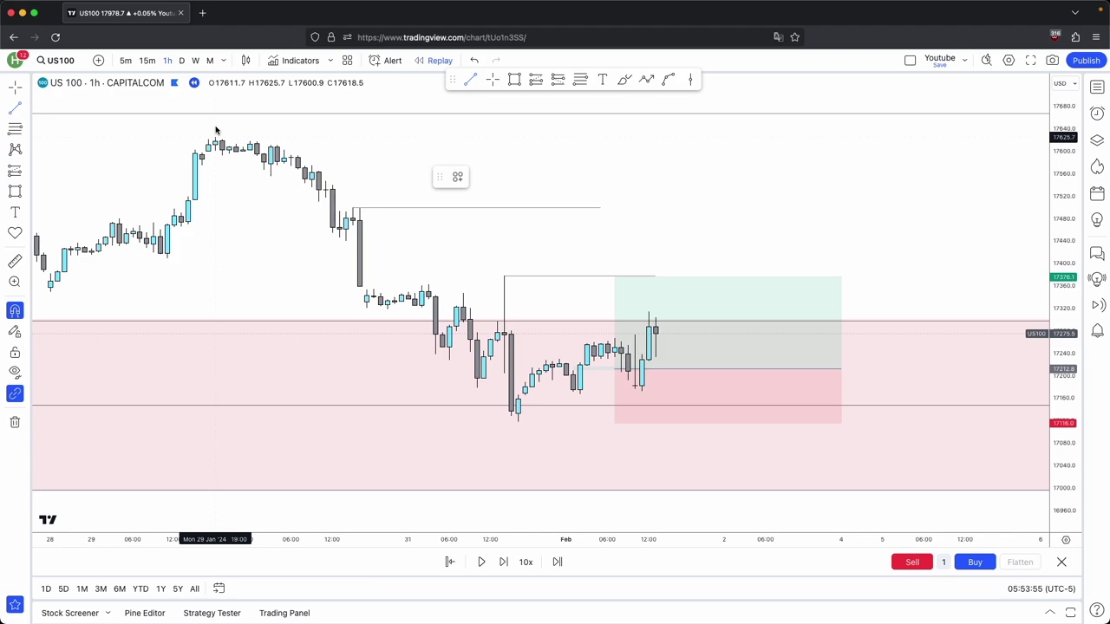
pyautogui.click(648, 137)
pyautogui.moveTo(602, 208); pyautogui.dragTo(723, 208)
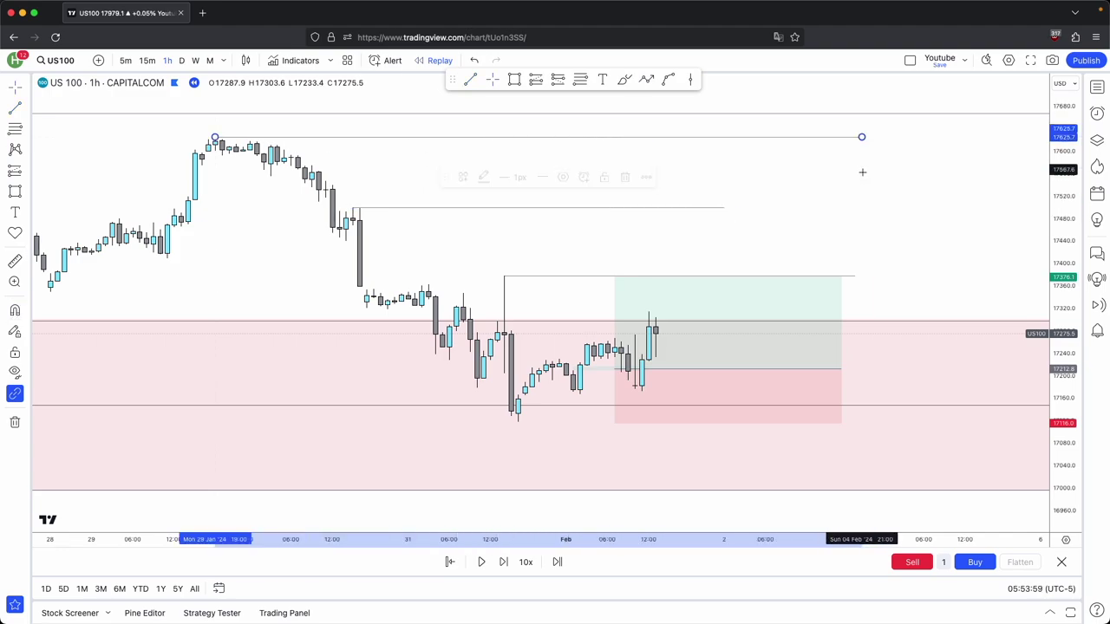
pyautogui.click(862, 170)
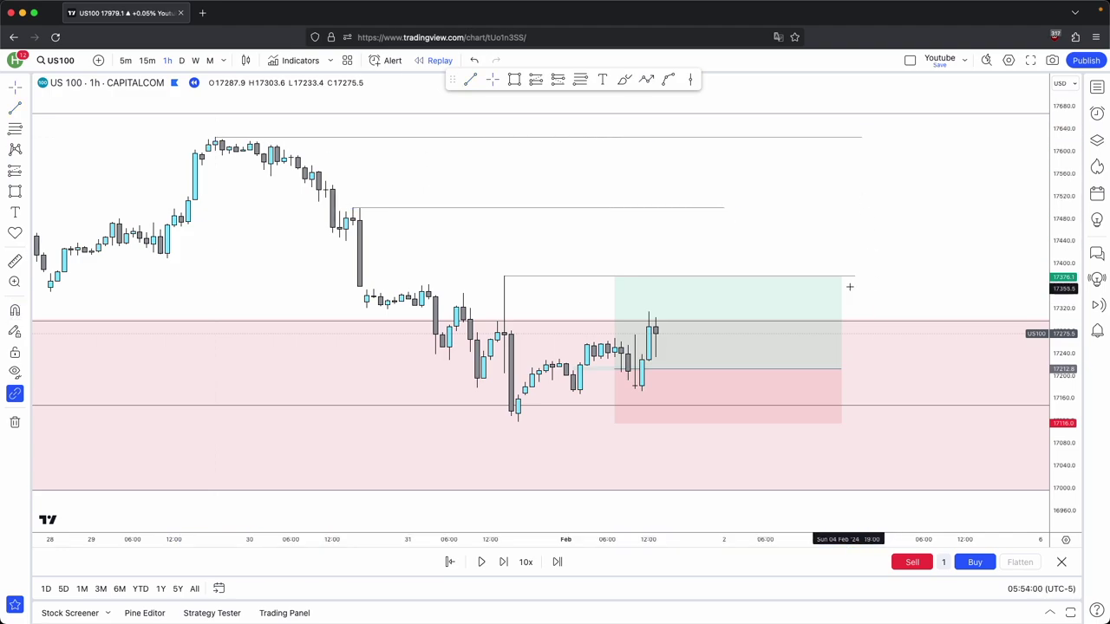
# Raise the long position's target to 17665.4 at the Buyside LQ line and review the swing highs back to 24 January.
pyautogui.moveTo(842, 276); pyautogui.dragTo(828, 114)
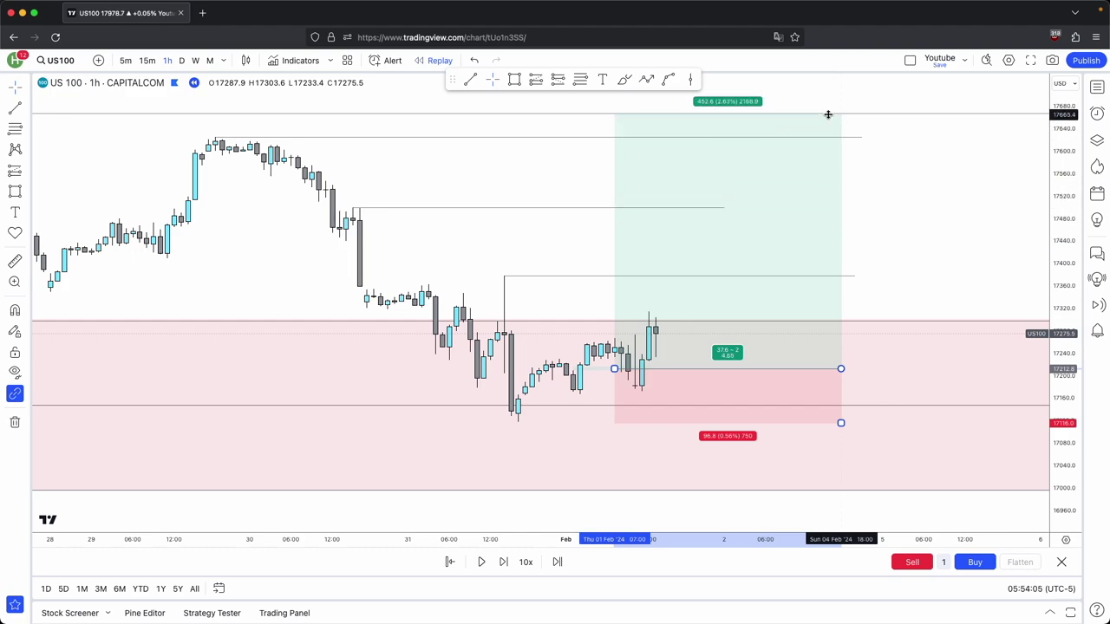
pyautogui.moveTo(928, 165); pyautogui.dragTo(939, 170)
pyautogui.moveTo(1063, 243); pyautogui.dragTo(1063, 399)
pyautogui.scroll(-3, 921, 295)
pyautogui.moveTo(924, 278); pyautogui.dragTo(805, 291)
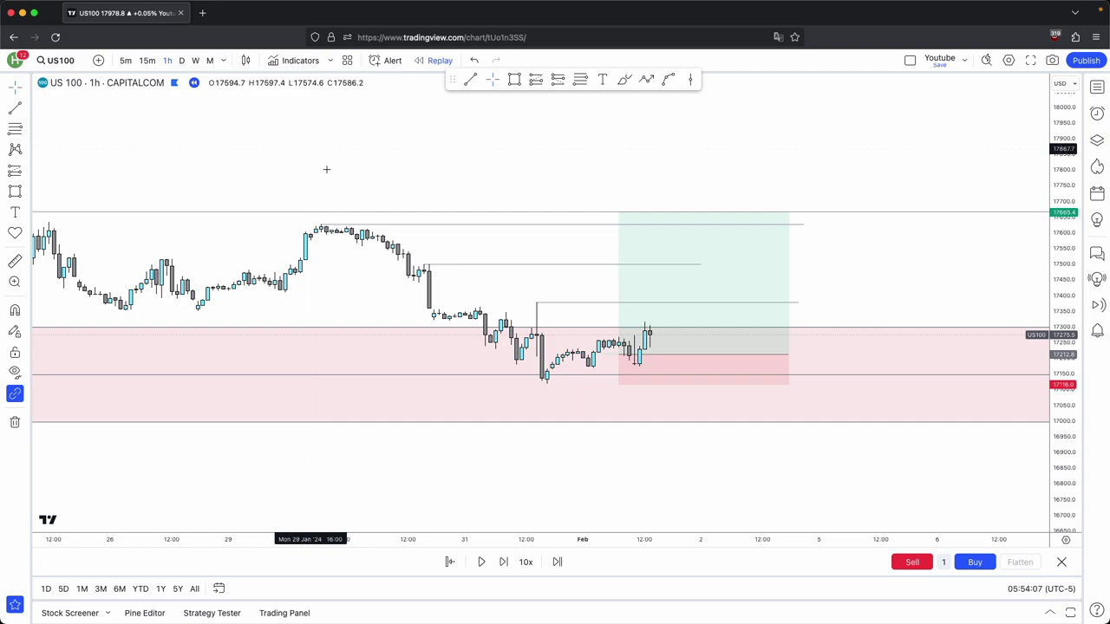
pyautogui.moveTo(208, 196); pyautogui.dragTo(320, 217)
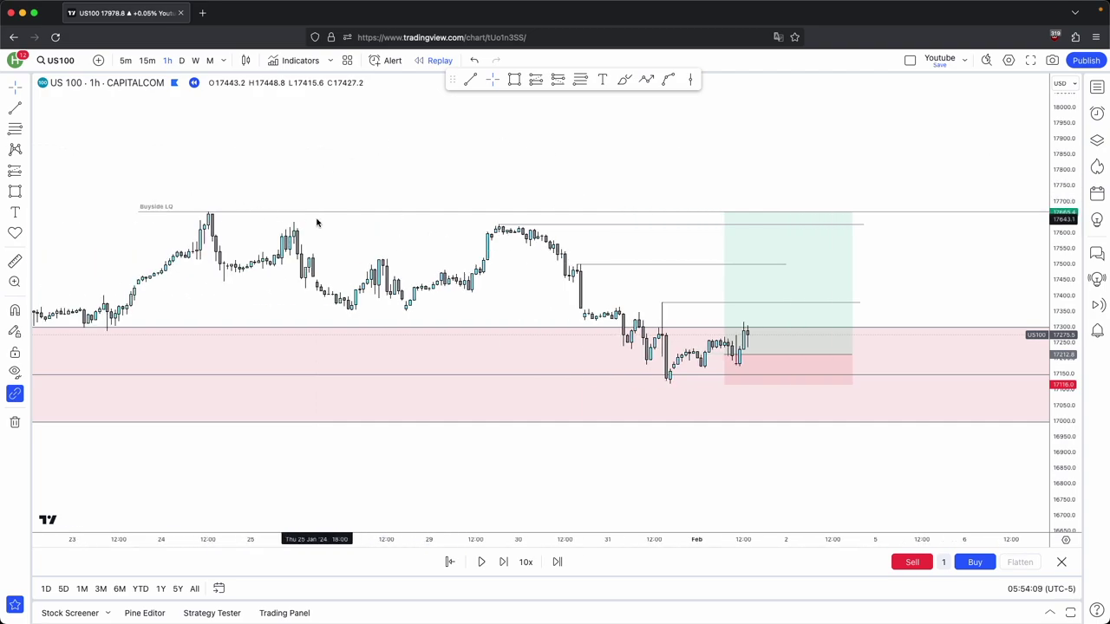
pyautogui.scroll(-1, 357, 203)
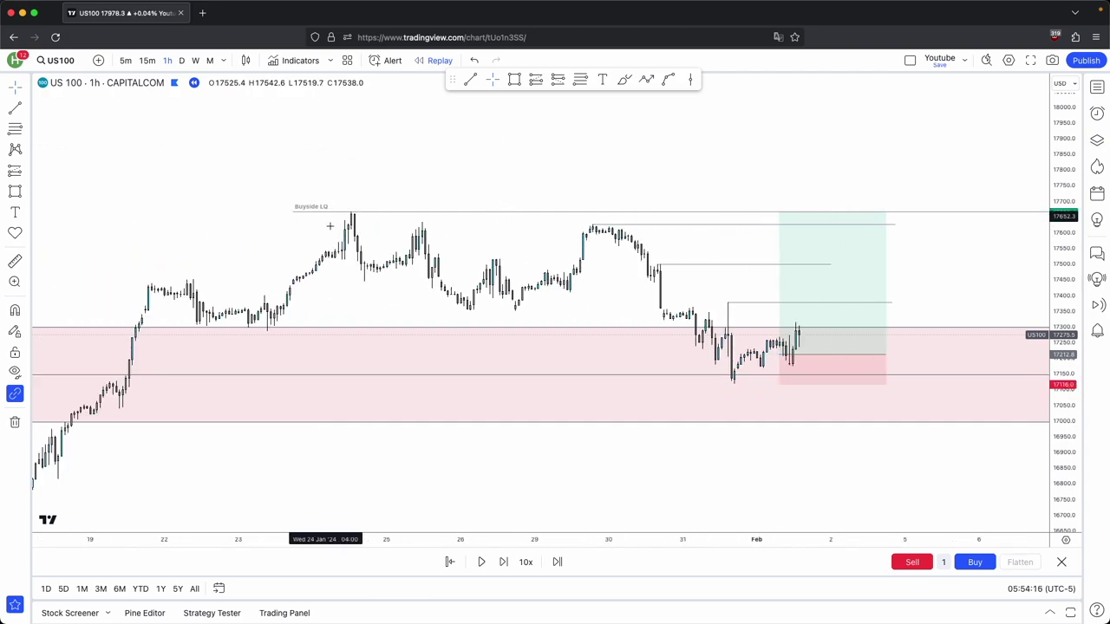
pyautogui.moveTo(471, 225); pyautogui.dragTo(421, 225)
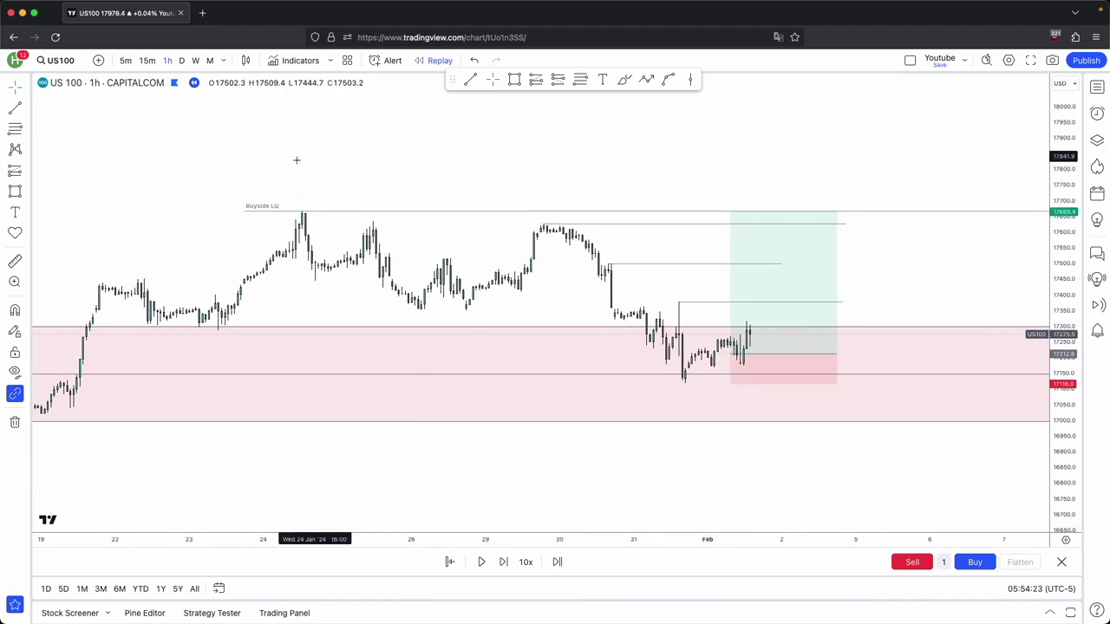
# Lower the long position's target to 17374.2, just under the 31 January high line.
pyautogui.moveTo(835, 212); pyautogui.dragTo(827, 301)
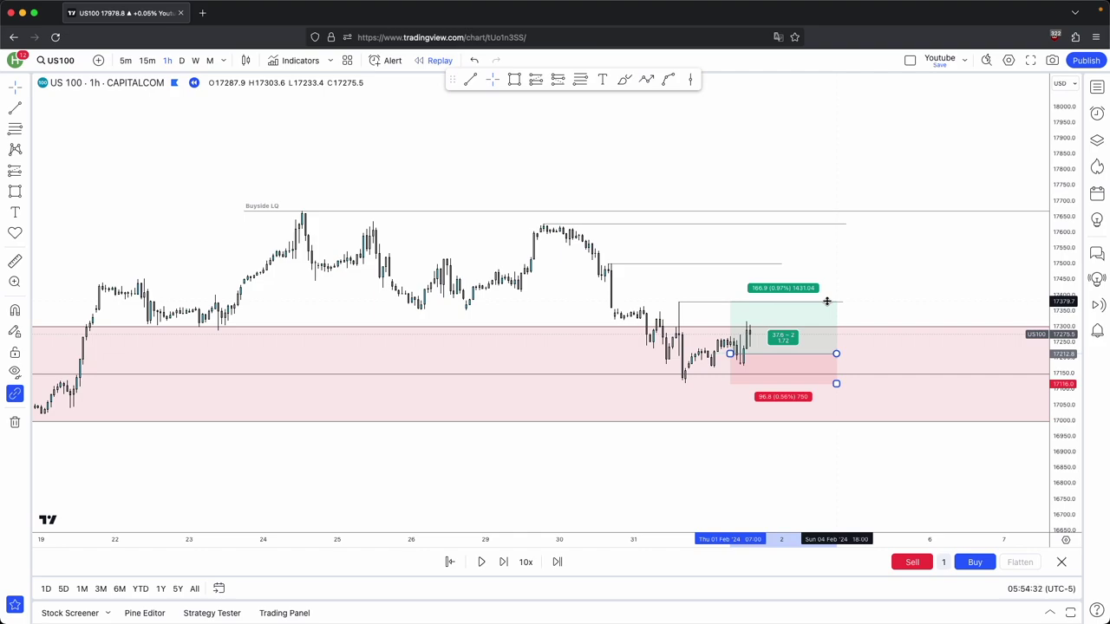
pyautogui.moveTo(827, 301)
pyautogui.mouseDown()
pyautogui.moveTo(829, 260)
pyautogui.moveTo(822, 302)
pyautogui.mouseUp()
pyautogui.click(862, 303)
pyautogui.click(822, 316)
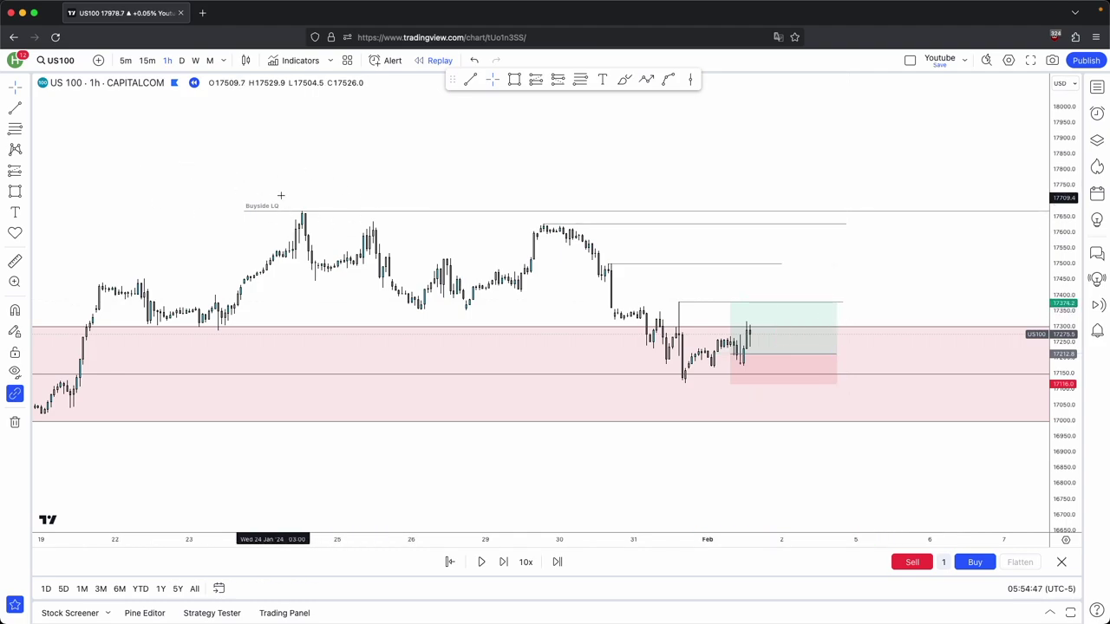
# Check the daily chart, return to the 1-hour chart and raise the long position's target to 17661.7, just below Buyside LQ.
pyautogui.click(181, 60)
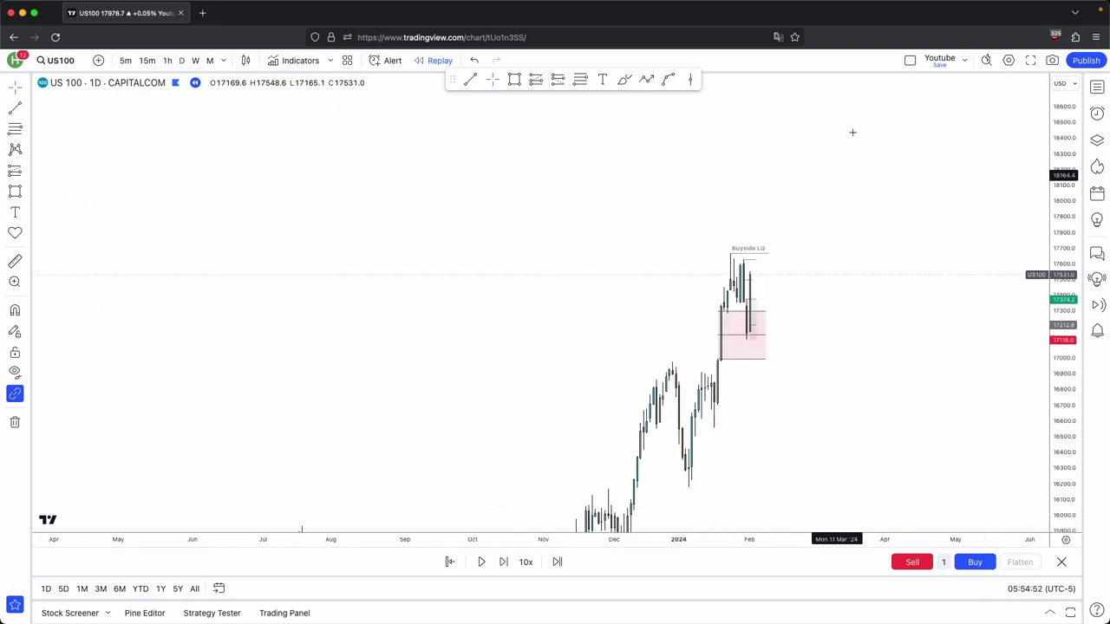
pyautogui.scroll(5, 811, 226)
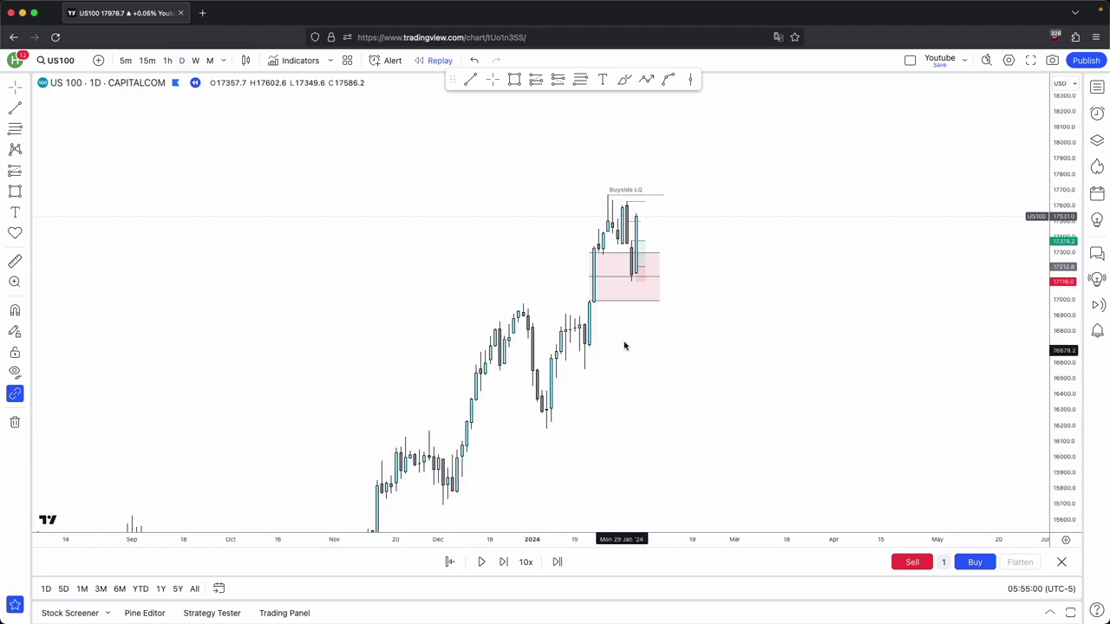
pyautogui.click(167, 59)
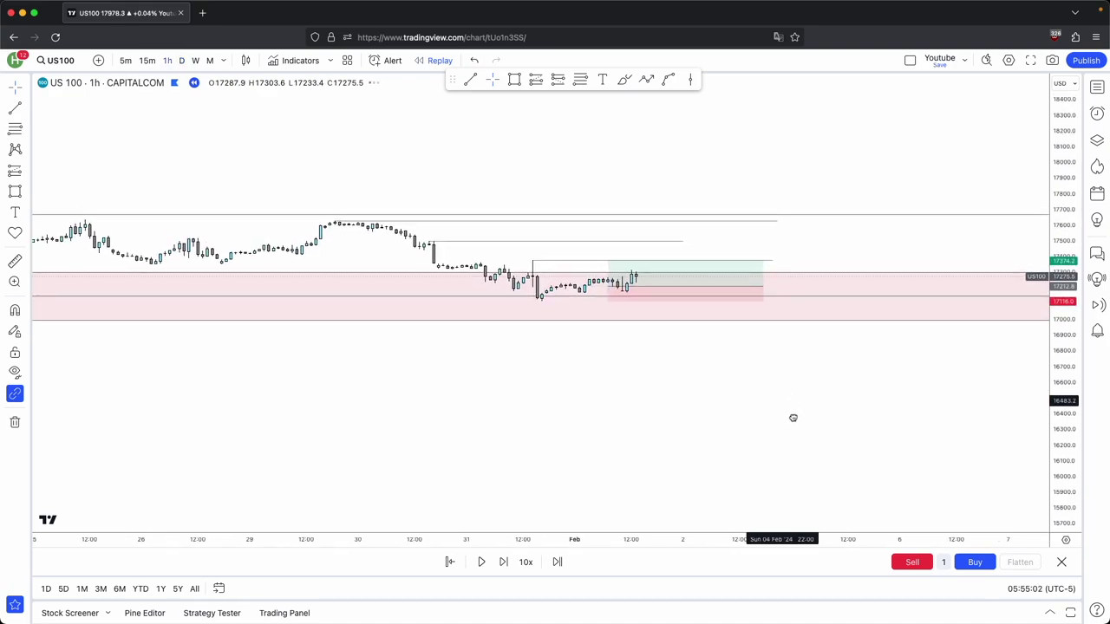
pyautogui.moveTo(793, 292); pyautogui.dragTo(795, 187)
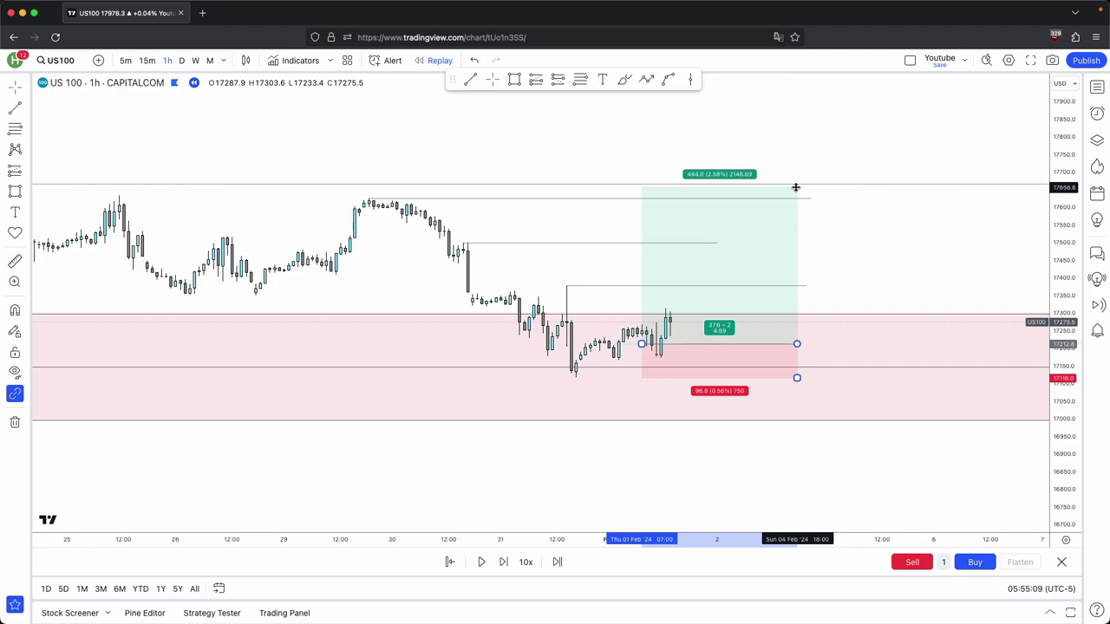
# Review the long position and Buyside LQ line on the 1-hour chart, and advance the replay to the start of 2 February.
pyautogui.scroll(-3, 797, 186)
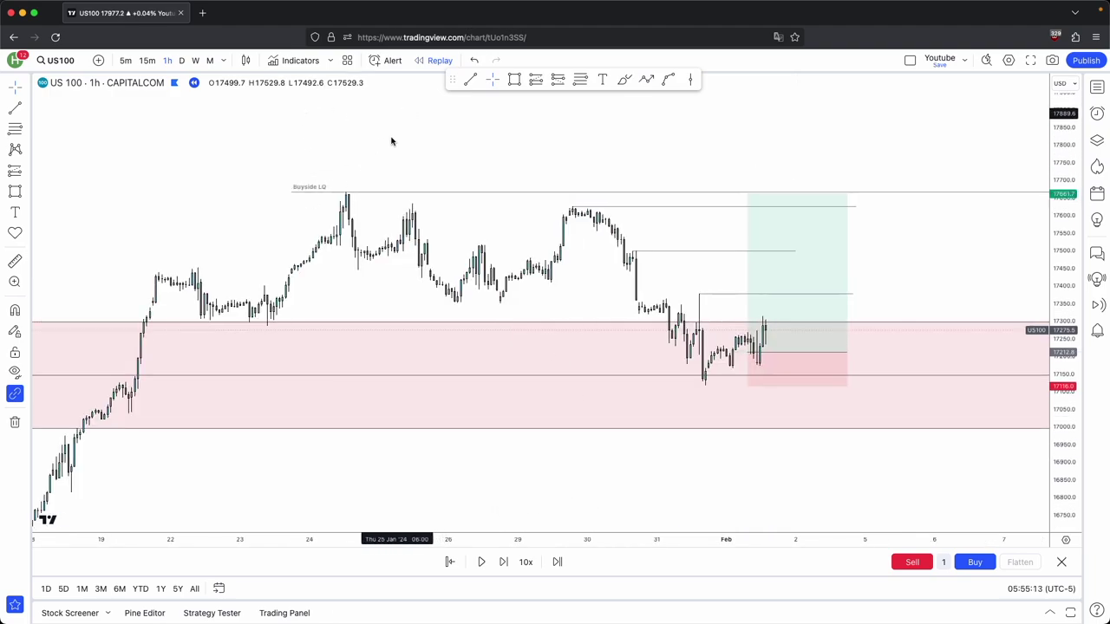
pyautogui.scroll(2, 761, 445)
pyautogui.moveTo(760, 444); pyautogui.dragTo(713, 453)
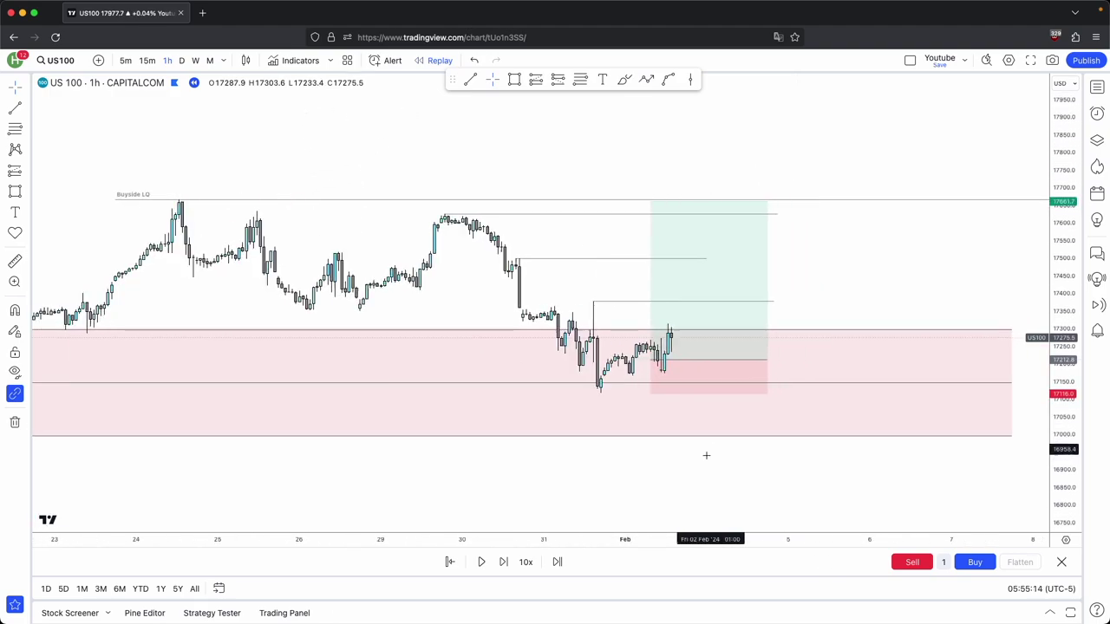
pyautogui.click(503, 562)
pyautogui.click(503, 562)
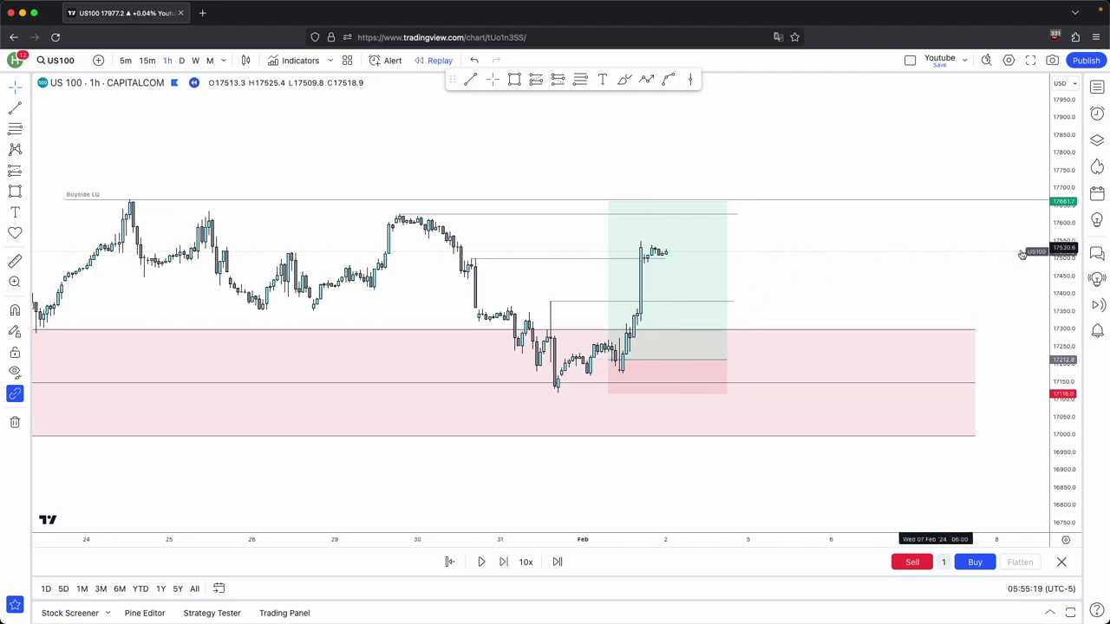
# Mark the gap around the large 1 February rally candle with a rectangle extended to 5 February, and remove it.
pyautogui.moveTo(1061, 342); pyautogui.dragTo(1060, 174)
pyautogui.moveTo(866, 289); pyautogui.dragTo(961, 263)
pyautogui.scroll(3, 961, 263)
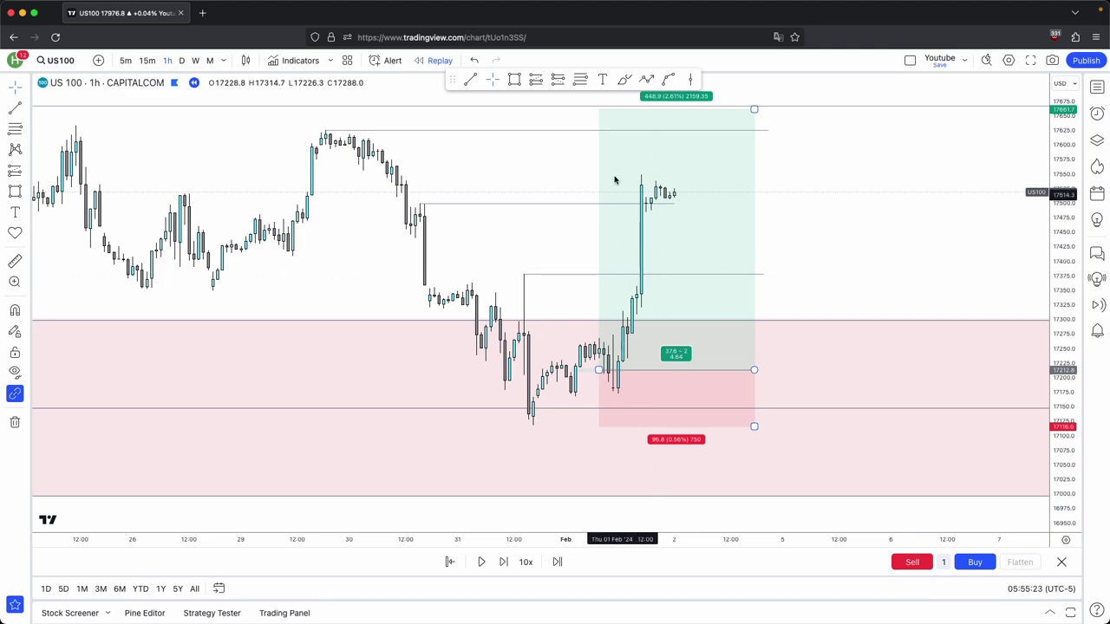
pyautogui.click(515, 92)
pyautogui.click(514, 80)
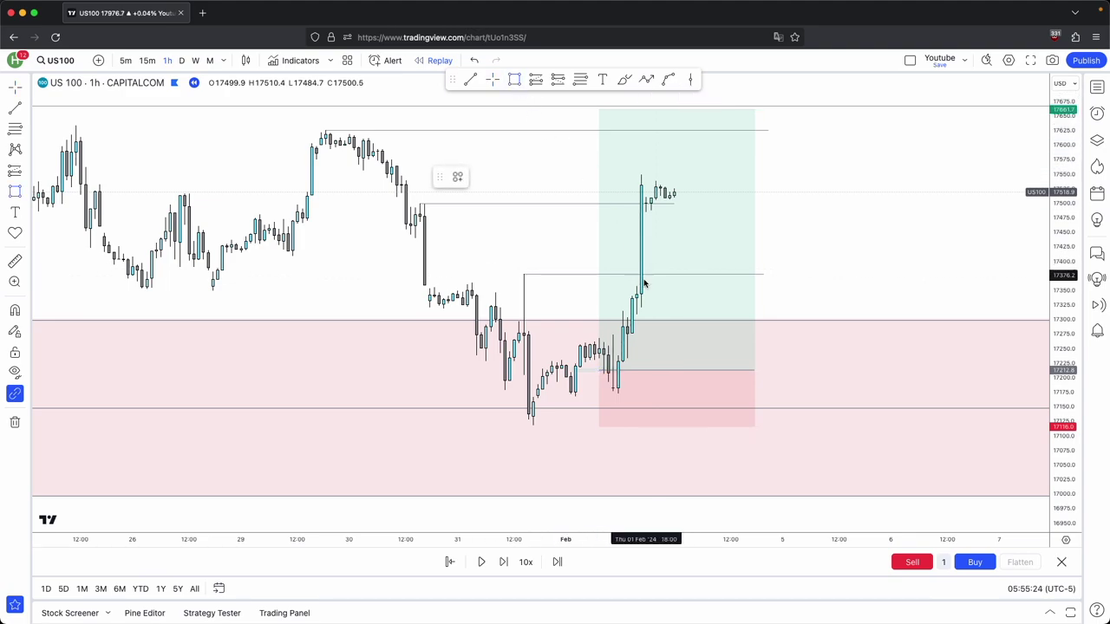
pyautogui.keyDown('super'); pyautogui.click(648, 218); pyautogui.keyUp('super')
pyautogui.moveTo(646, 249); pyautogui.dragTo(887, 251)
pyautogui.click(899, 236)
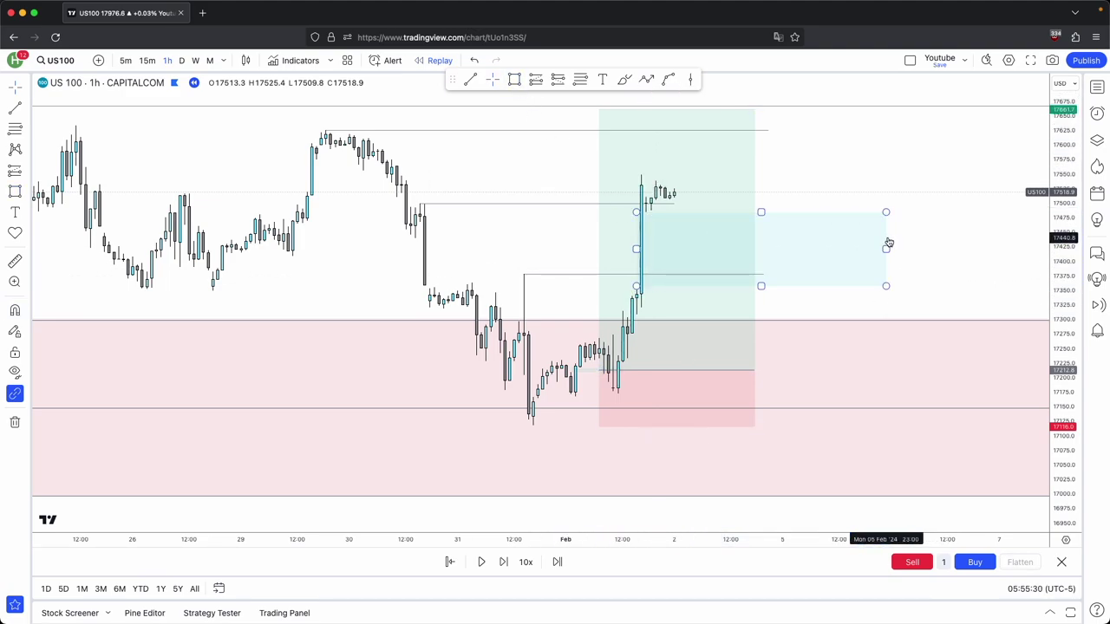
pyautogui.click(889, 243)
pyautogui.click(625, 178)
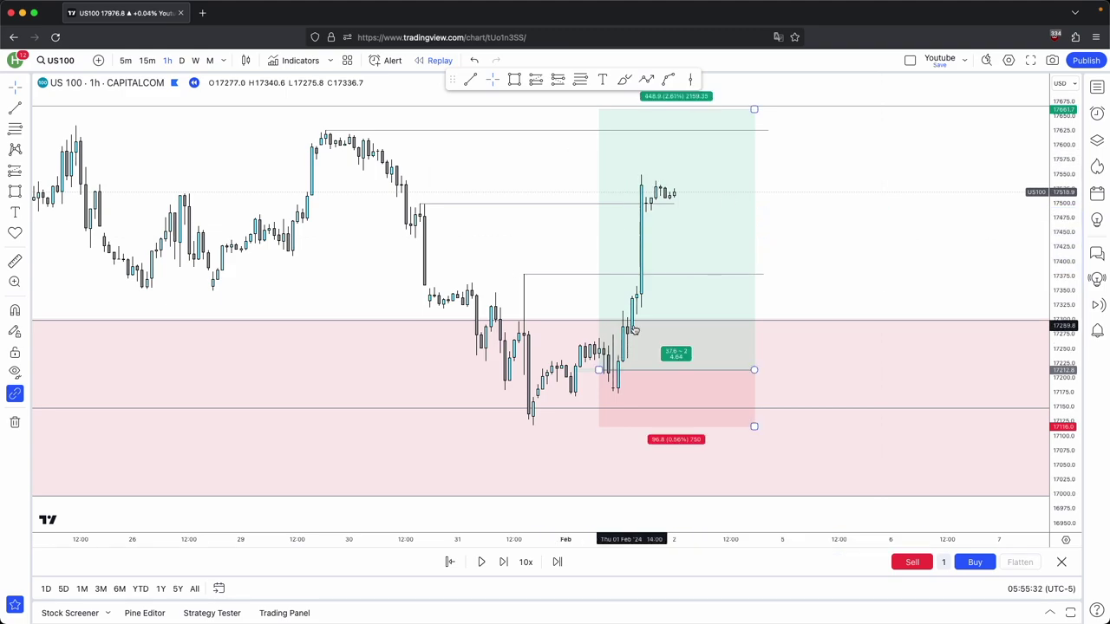
# Advance the replay until price passes Buyside LQ and mark the 1 February hourly gap from about 17357 to 17484 with a rectangle reaching 5 February.
pyautogui.click(503, 562)
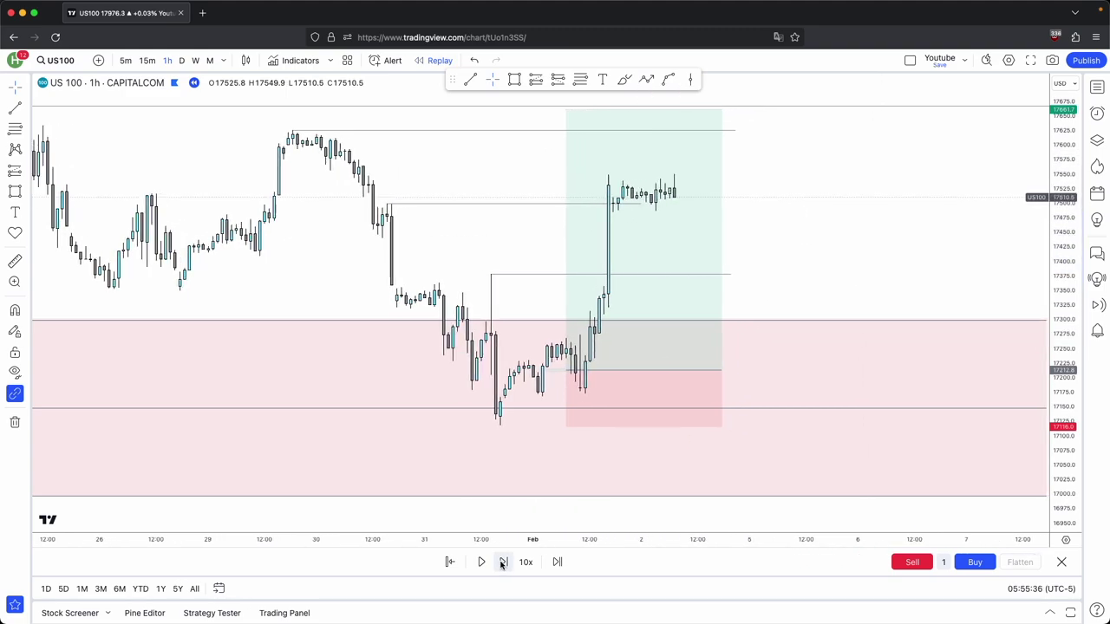
pyautogui.click(503, 562)
pyautogui.click(568, 325)
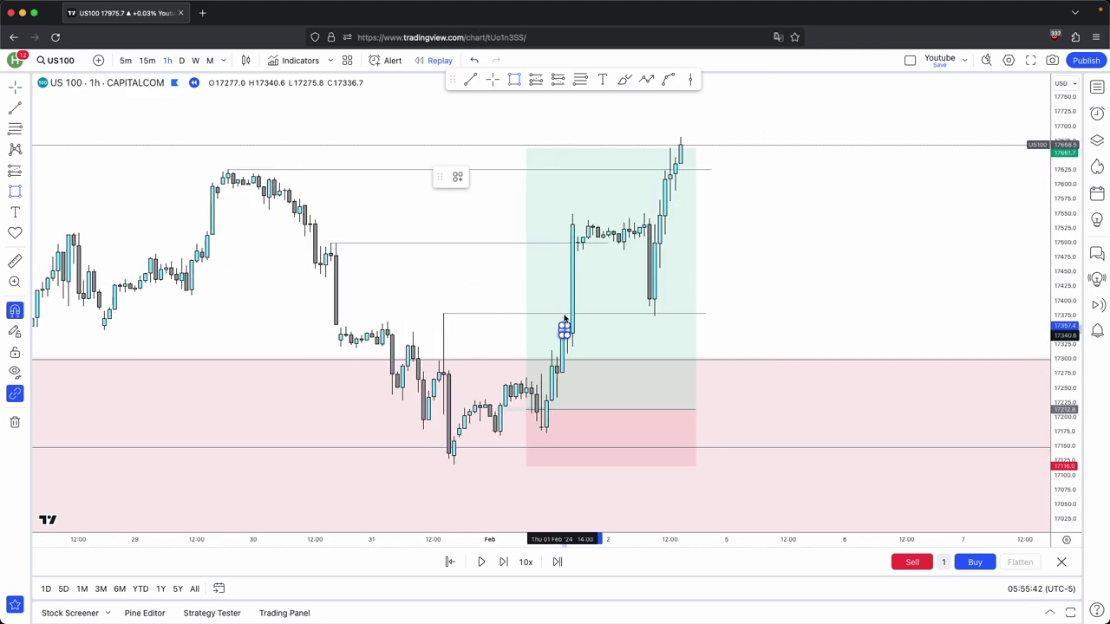
pyautogui.click(573, 251)
pyautogui.moveTo(572, 288); pyautogui.dragTo(815, 288)
pyautogui.click(833, 315)
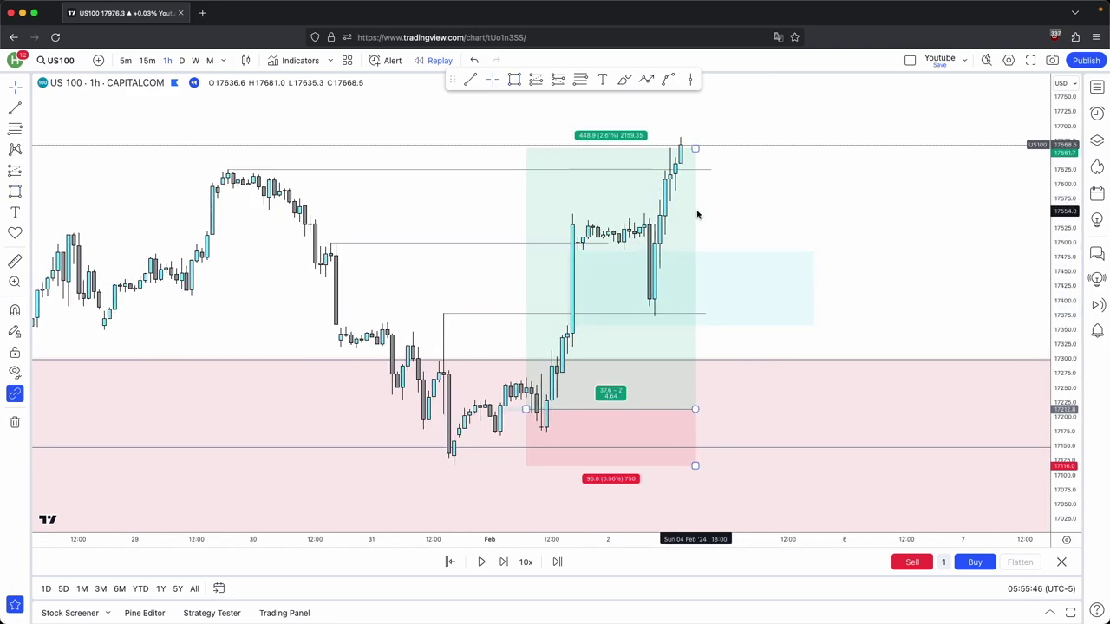
# Try a horizontal trend line from the large 1 February rally candle's high to the 2 February candles, and undo it.
pyautogui.click(470, 78)
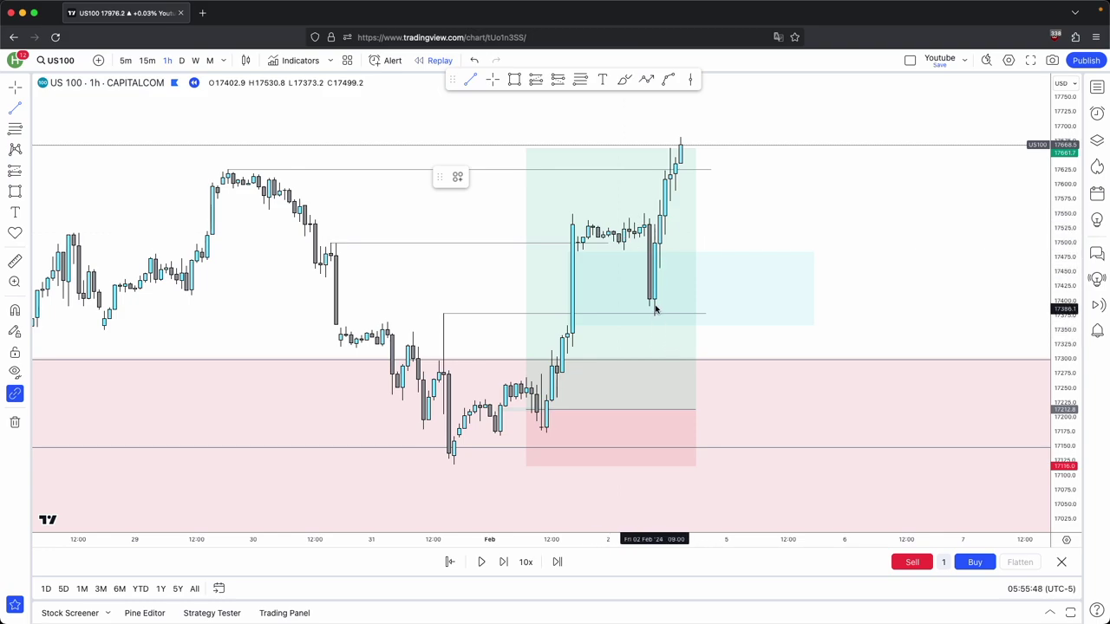
pyautogui.click(573, 204)
pyautogui.click(643, 208)
pyautogui.click(746, 235)
pyautogui.click(660, 253)
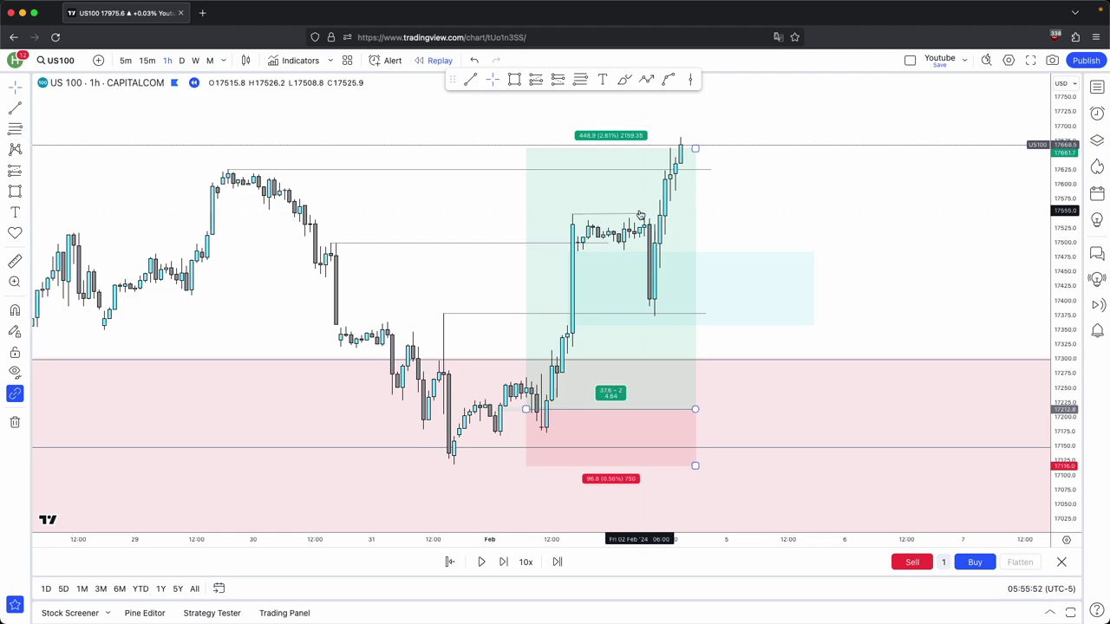
pyautogui.press('super+z')
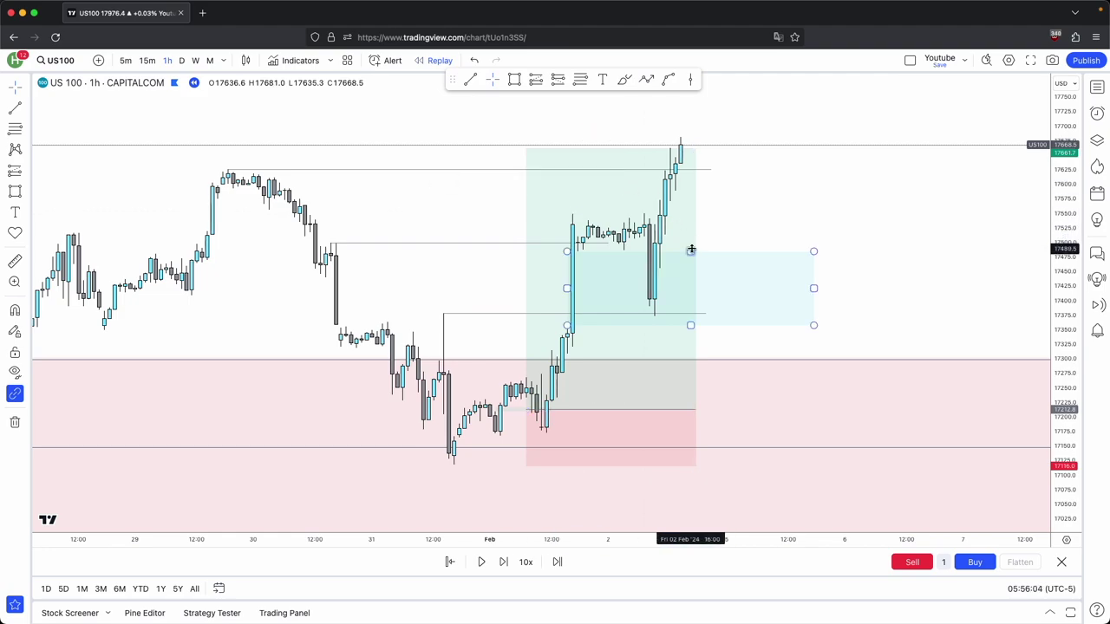
# Examine the long trade from its entry in the daily gap through the 2 February pullback into the hourly gap, up to the Buyside LQ line.
pyautogui.scroll(2, 666, 243)
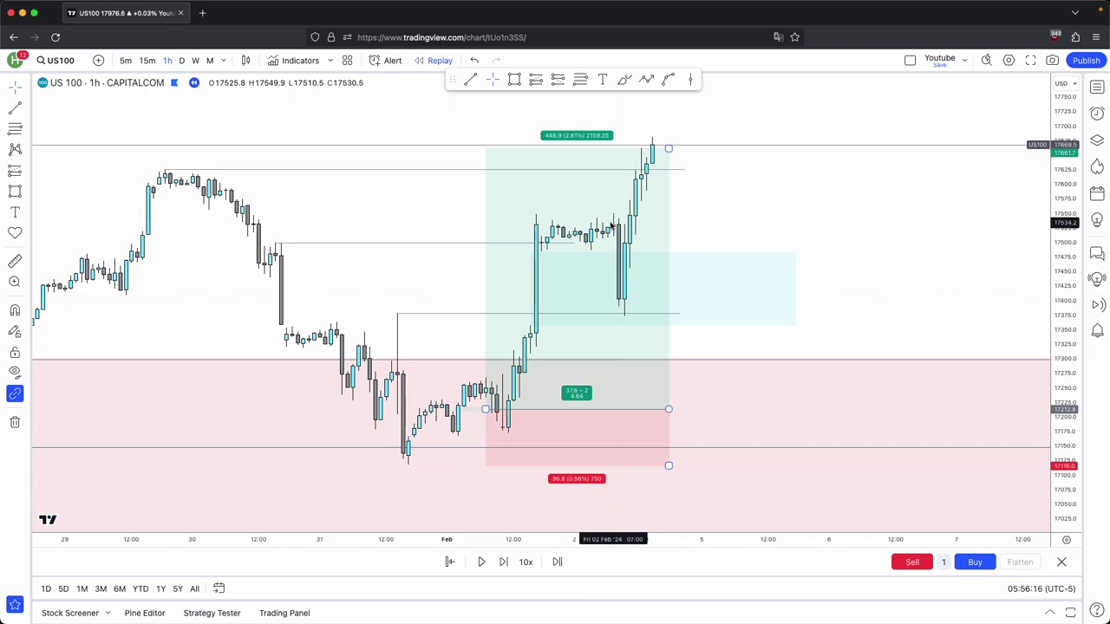
pyautogui.scroll(-4, 760, 363)
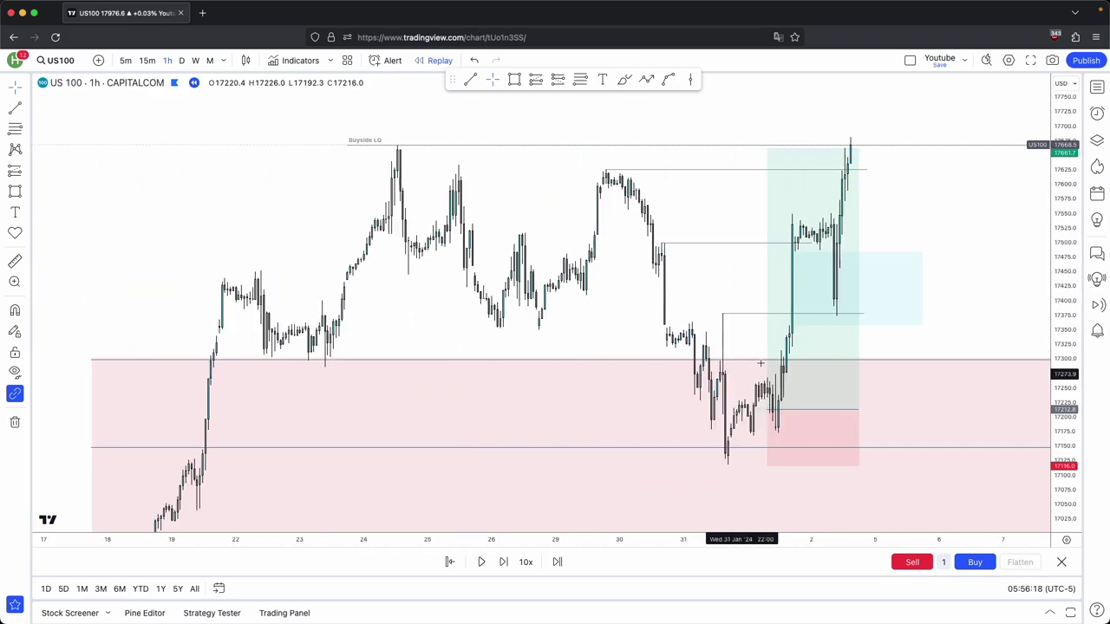
pyautogui.moveTo(912, 214); pyautogui.dragTo(706, 216)
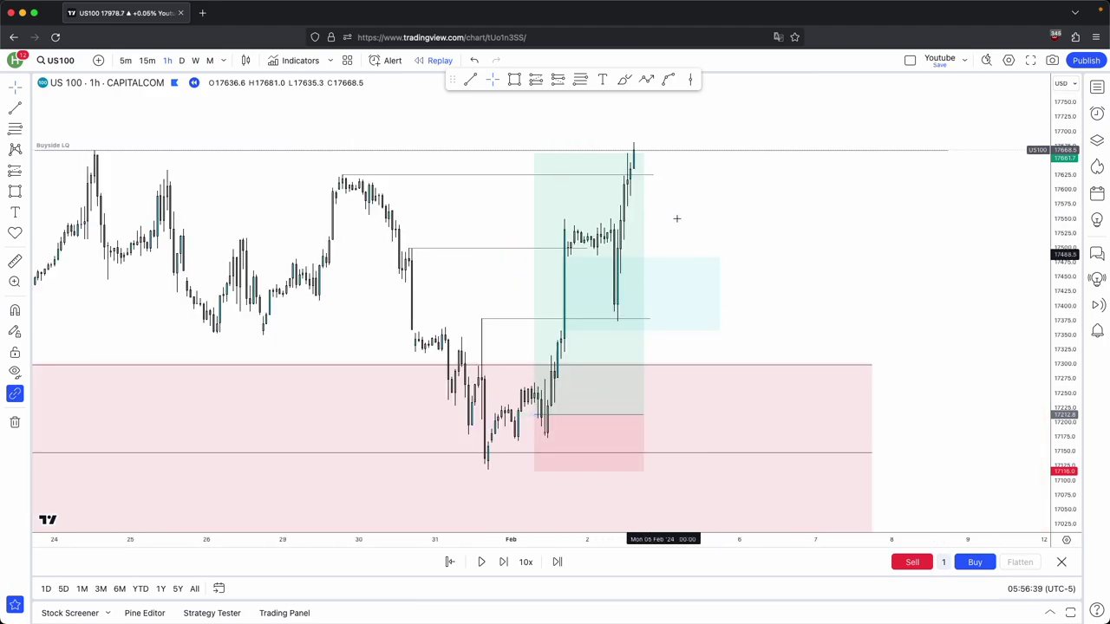
pyautogui.moveTo(701, 198); pyautogui.dragTo(740, 205)
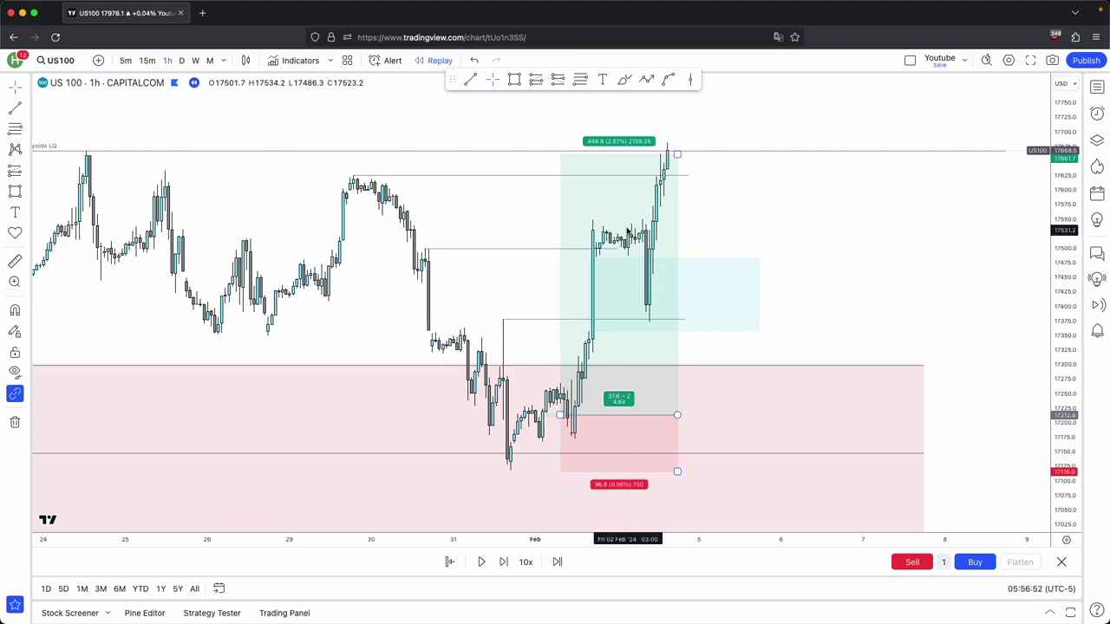
pyautogui.scroll(-2, 469, 346)
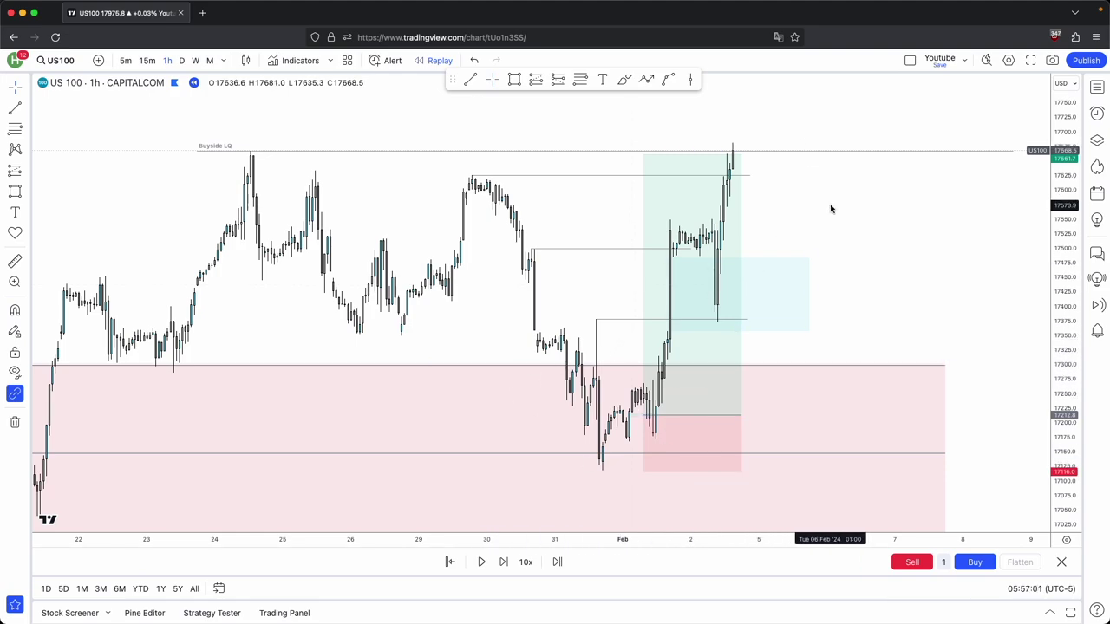
pyautogui.scroll(1, 831, 208)
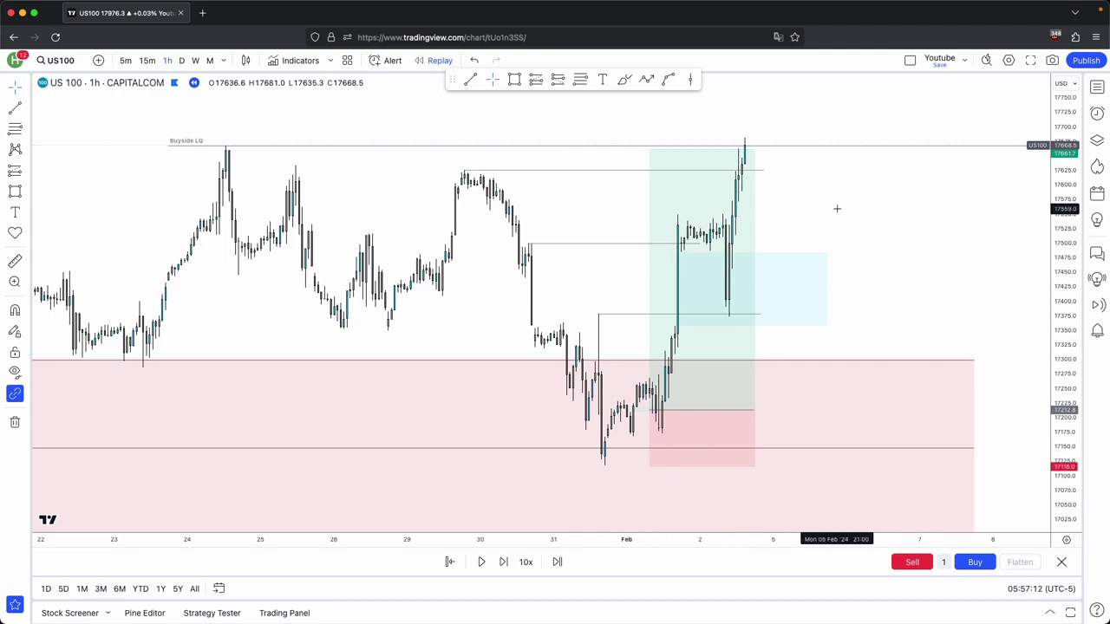
pyautogui.scroll(1, 837, 208)
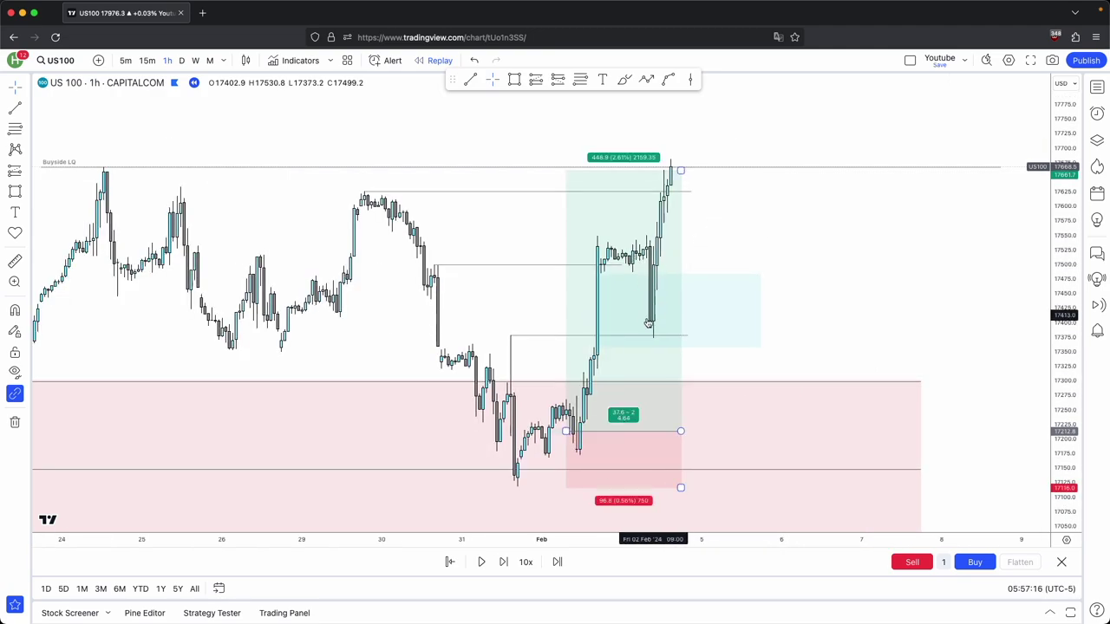
pyautogui.moveTo(741, 234); pyautogui.dragTo(729, 254)
pyautogui.scroll(-3, 737, 255)
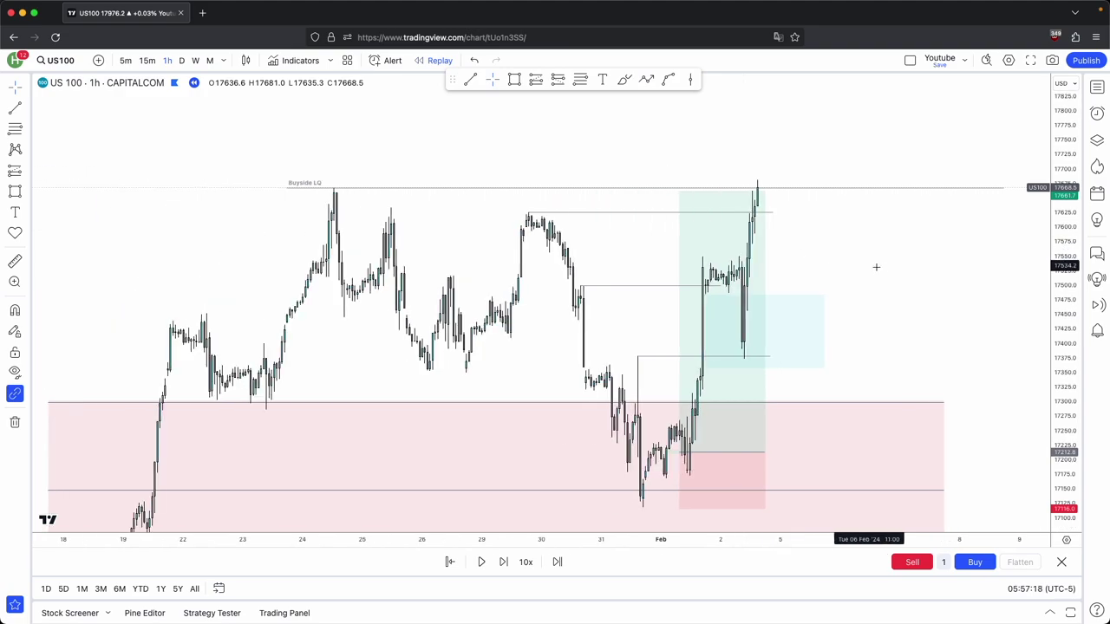
pyautogui.moveTo(1064, 292); pyautogui.dragTo(1060, 373)
pyautogui.scroll(-4, 919, 334)
pyautogui.moveTo(811, 314); pyautogui.dragTo(718, 327)
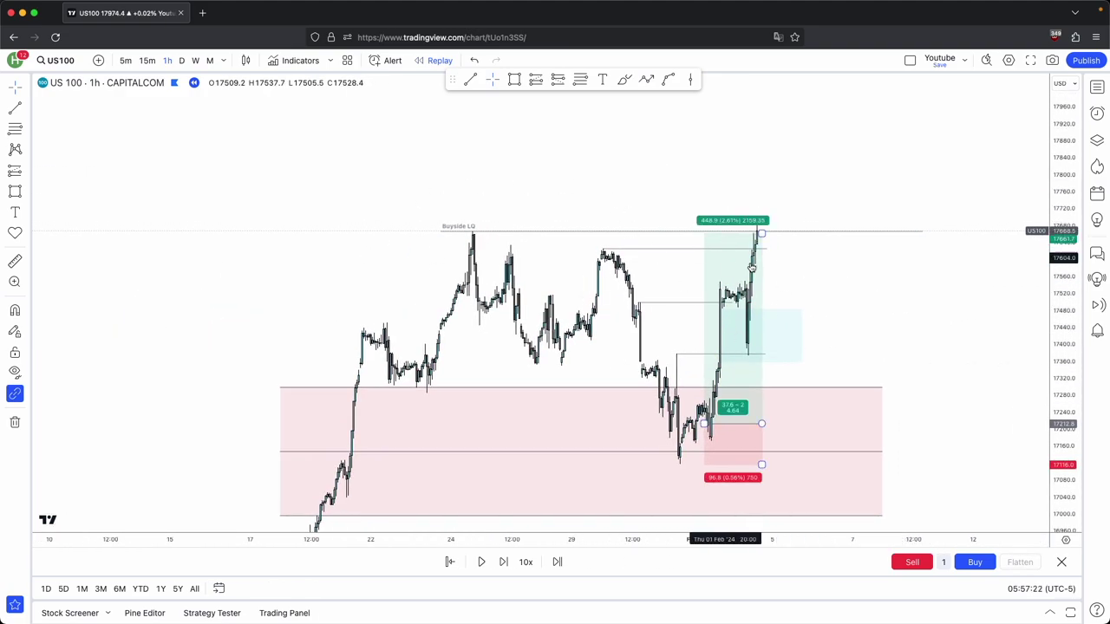
pyautogui.scroll(-2, 846, 300)
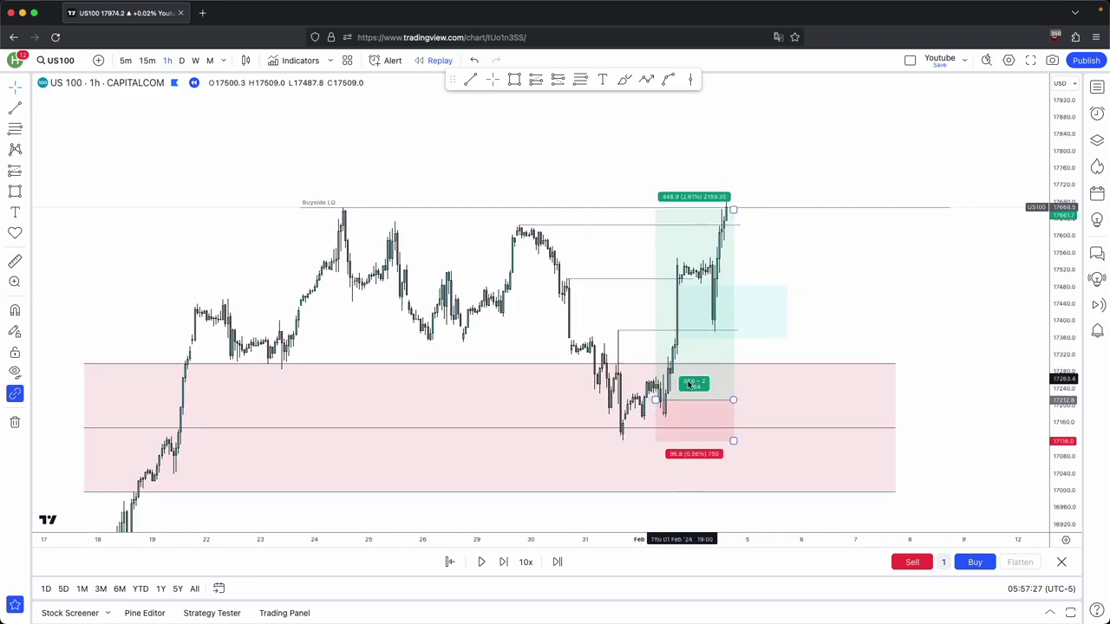